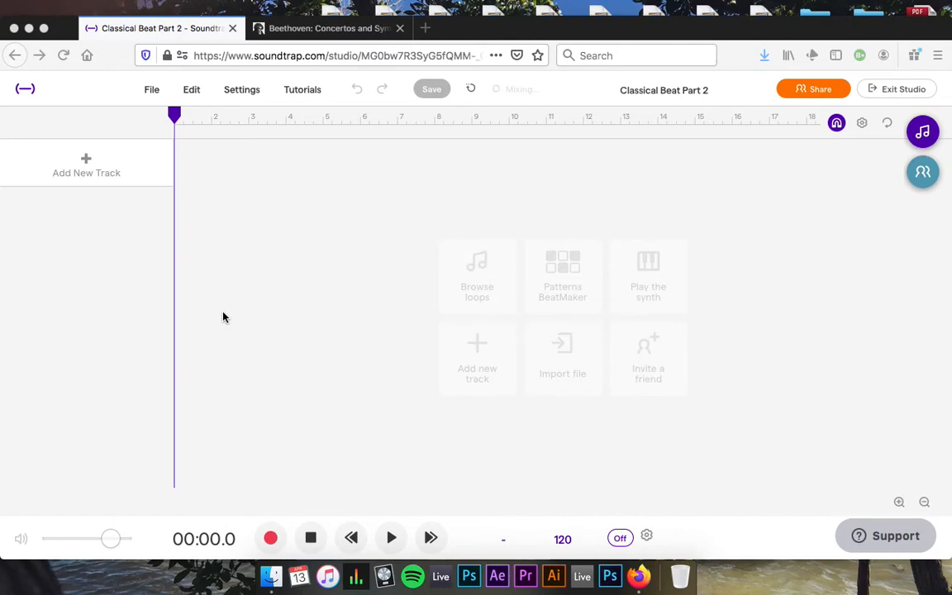
Look over the Beethoven MIDI symphonies page, then return to the Classical Beat Part 2 studio.
{"action": "left_click", "coordinate": [335, 33]}
{"action": "scroll", "coordinate": [236, 321], "scroll_direction": "up", "scroll_amount": 20}
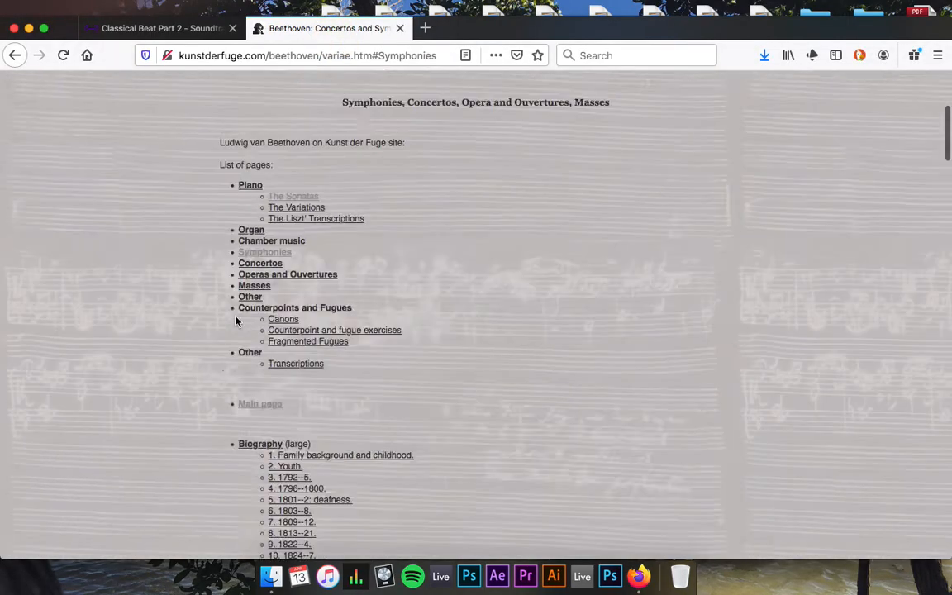
{"action": "scroll", "coordinate": [235, 322], "scroll_direction": "down", "scroll_amount": 3}
{"action": "scroll", "coordinate": [304, 257], "scroll_direction": "down", "scroll_amount": 15}
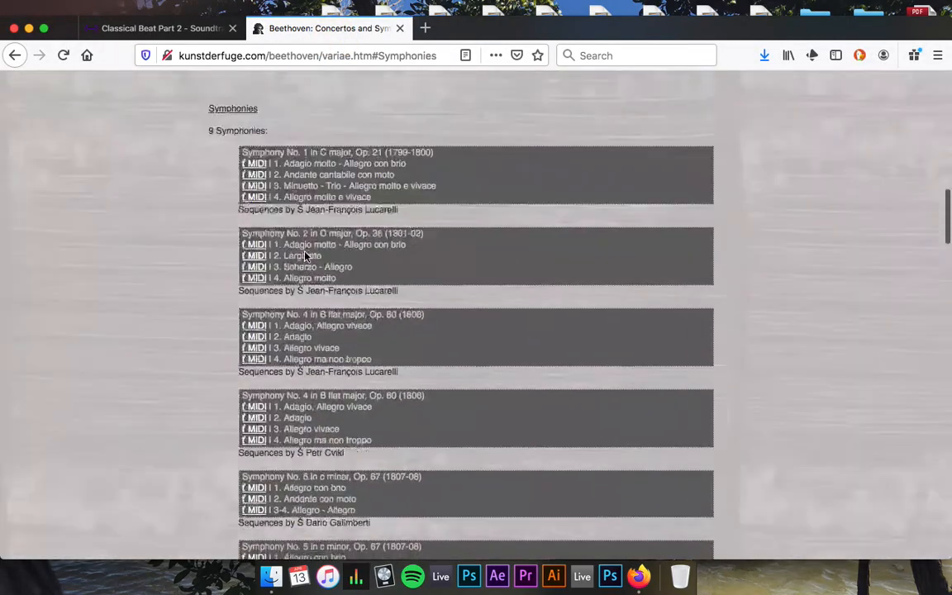
{"action": "scroll", "coordinate": [305, 252], "scroll_direction": "up", "scroll_amount": 1}
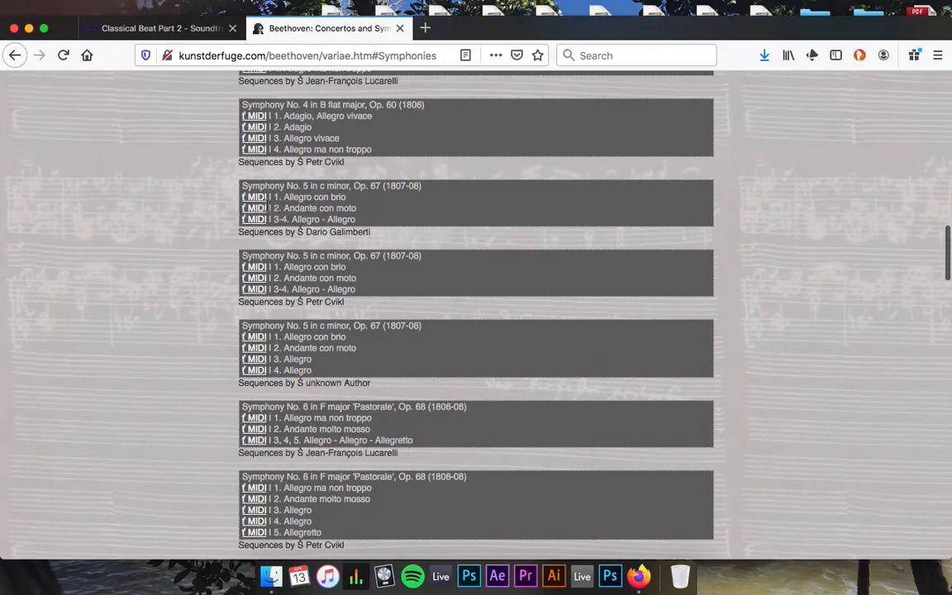
{"action": "scroll", "coordinate": [259, 200], "scroll_direction": "up", "scroll_amount": 1}
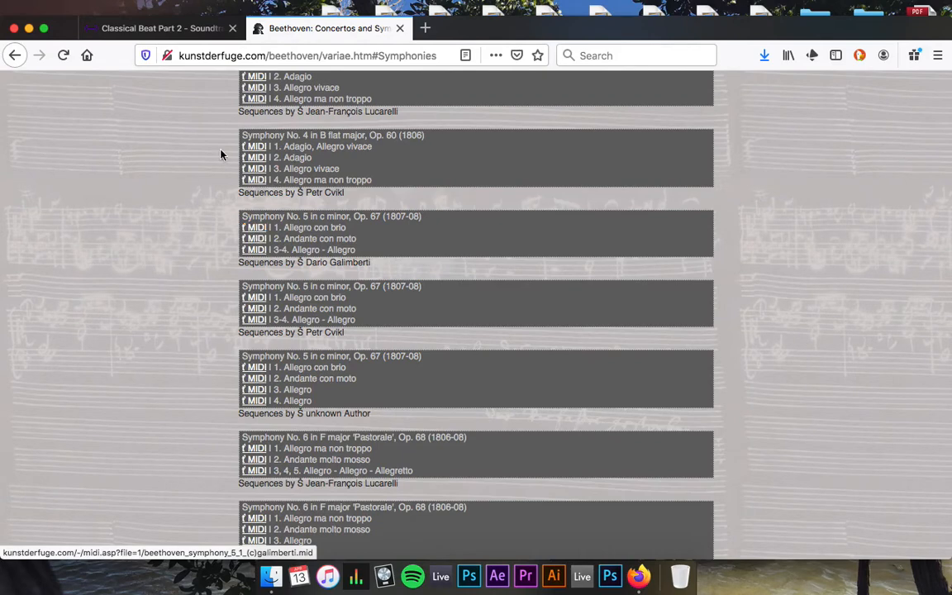
{"action": "left_click", "coordinate": [185, 28]}
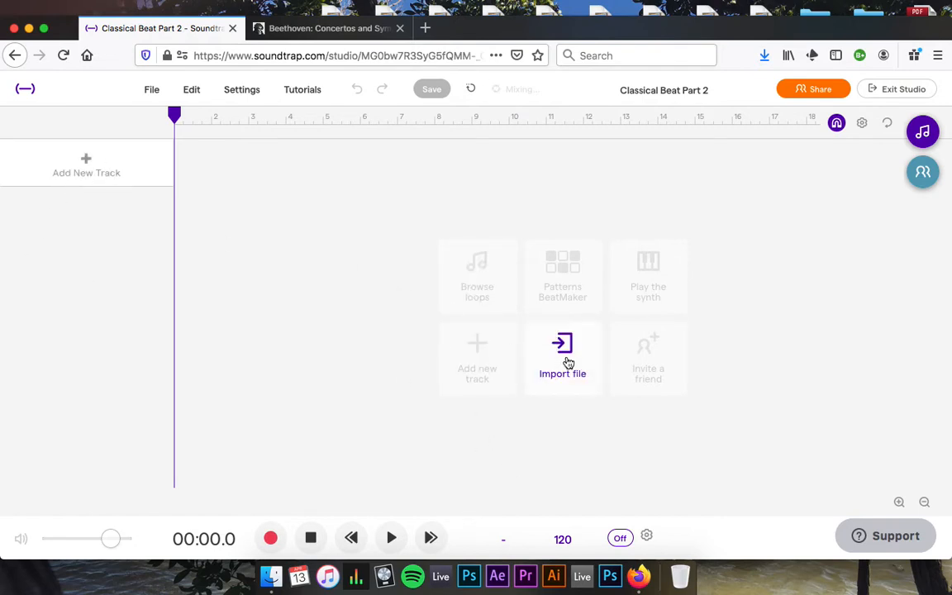
Import beethoven_symphony_5_1_(c)galimberti.mid from Downloads and dismiss the MIDI access prompt.
{"action": "left_click", "coordinate": [568, 364]}
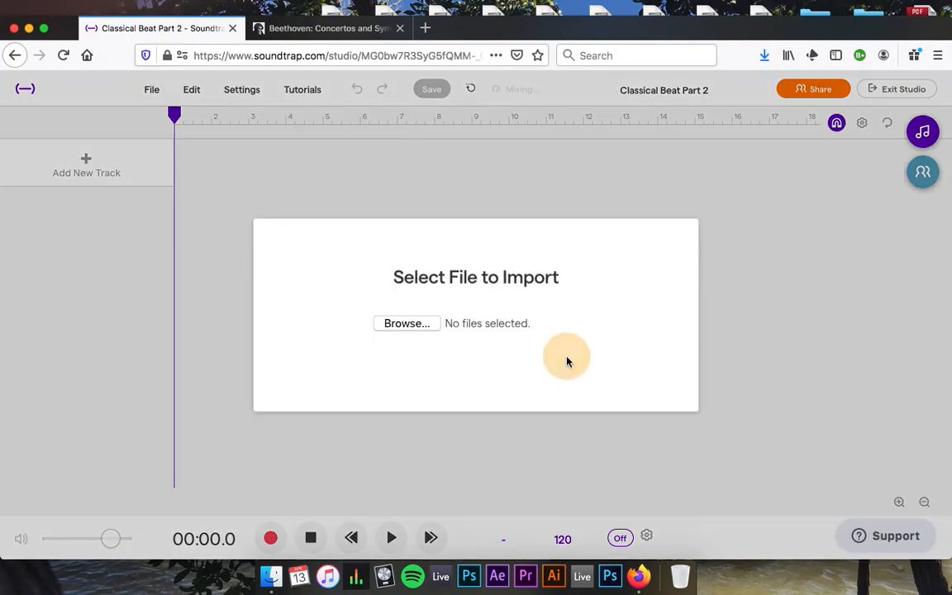
{"action": "left_click", "coordinate": [411, 324]}
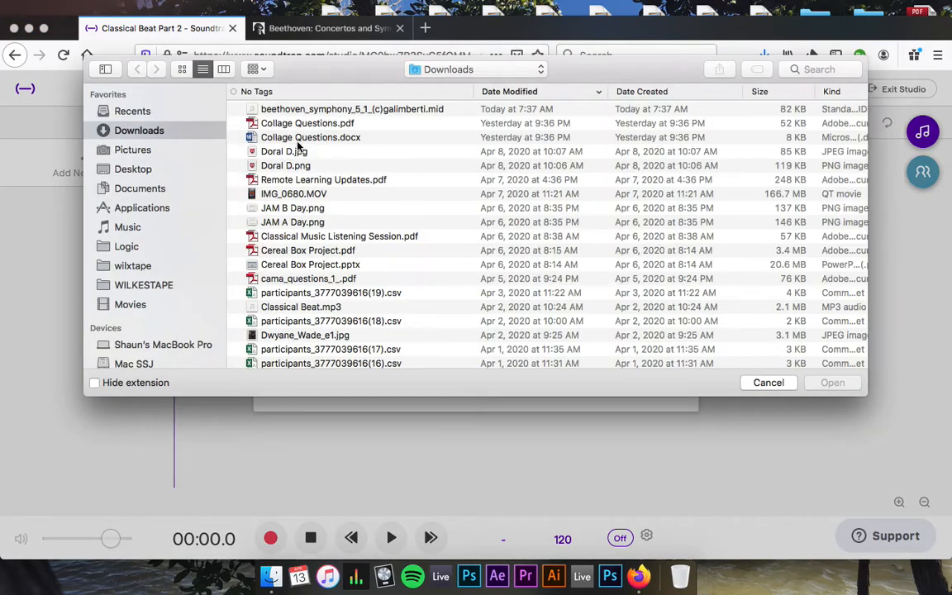
{"action": "left_click", "coordinate": [334, 110]}
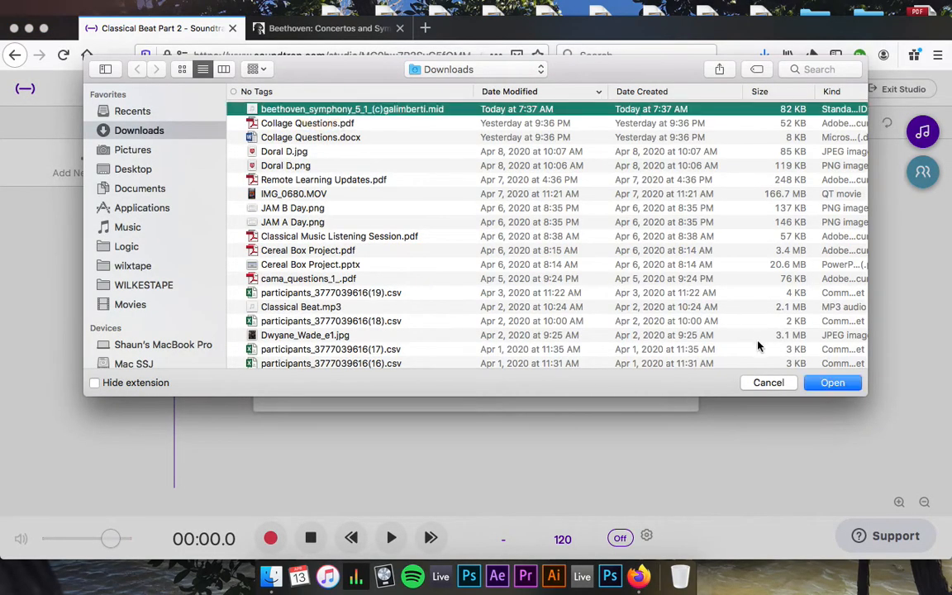
{"action": "left_click", "coordinate": [833, 383]}
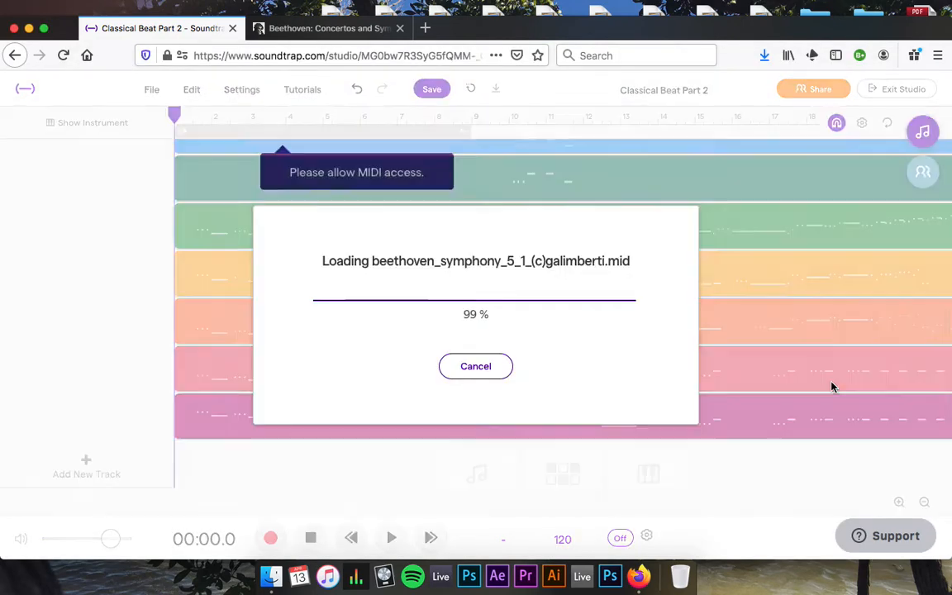
{"action": "left_click", "coordinate": [348, 176]}
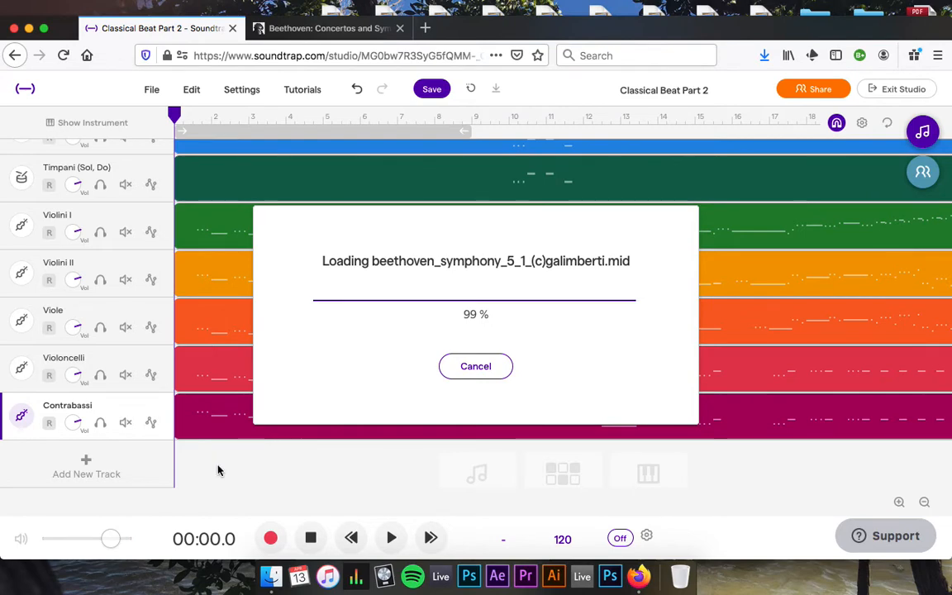
Play the first five seconds of the imported symphony, then lower the Master volume slightly.
{"action": "scroll", "coordinate": [230, 400], "scroll_direction": "up", "scroll_amount": 6}
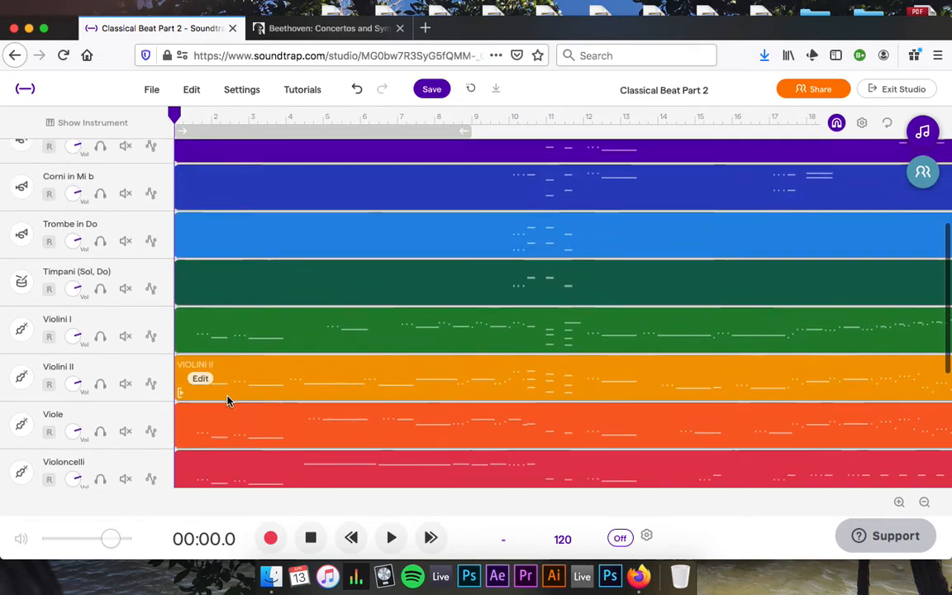
{"action": "scroll", "coordinate": [230, 400], "scroll_direction": "down", "scroll_amount": 6}
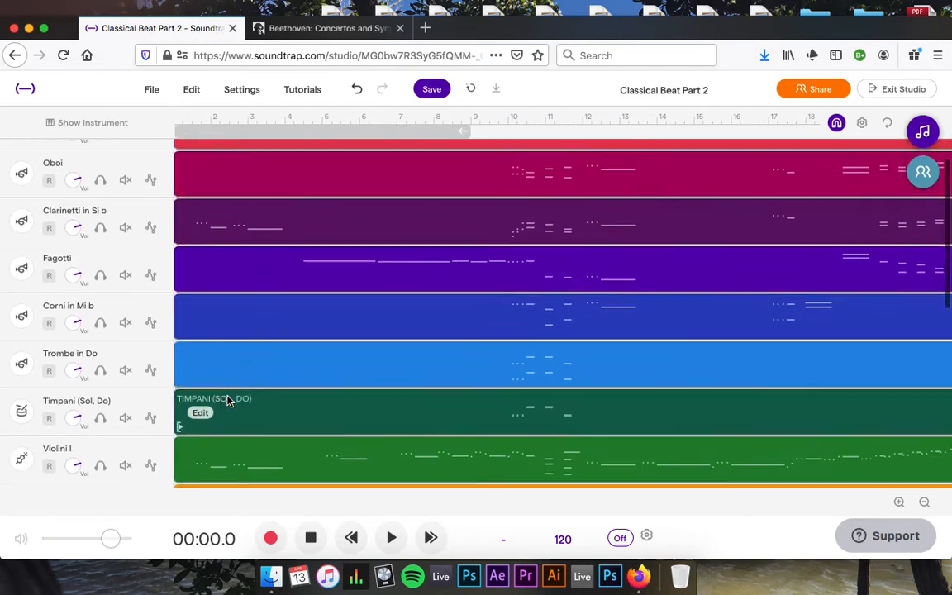
{"action": "scroll", "coordinate": [230, 400], "scroll_direction": "up", "scroll_amount": 6}
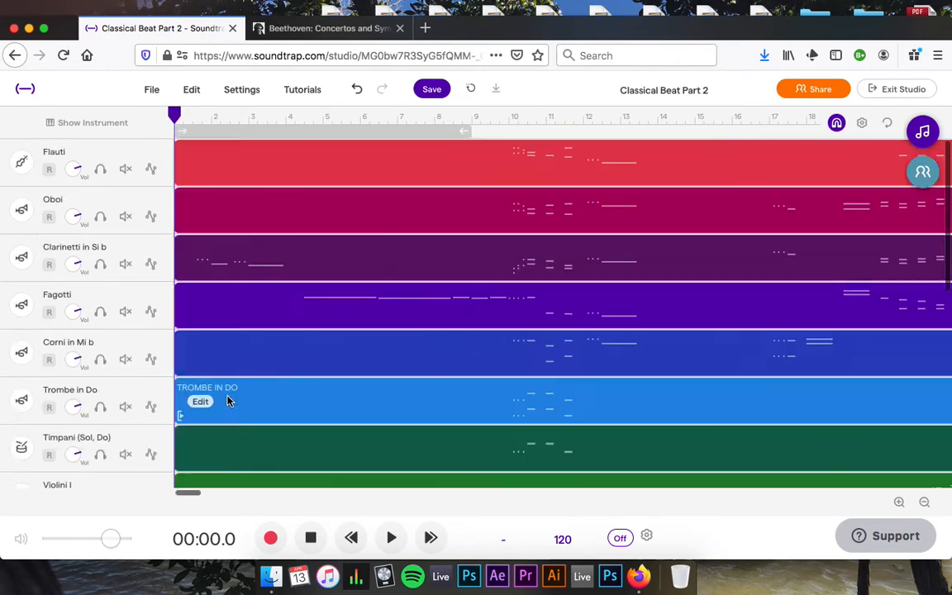
{"action": "scroll", "coordinate": [230, 400], "scroll_direction": "down", "scroll_amount": 5}
{"action": "left_click", "coordinate": [393, 539]}
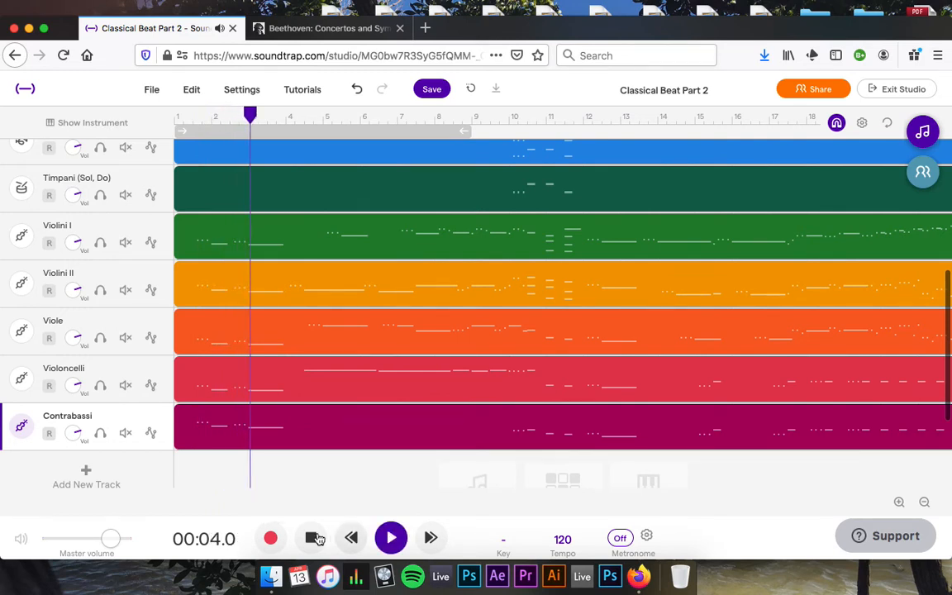
{"action": "left_click", "coordinate": [314, 539]}
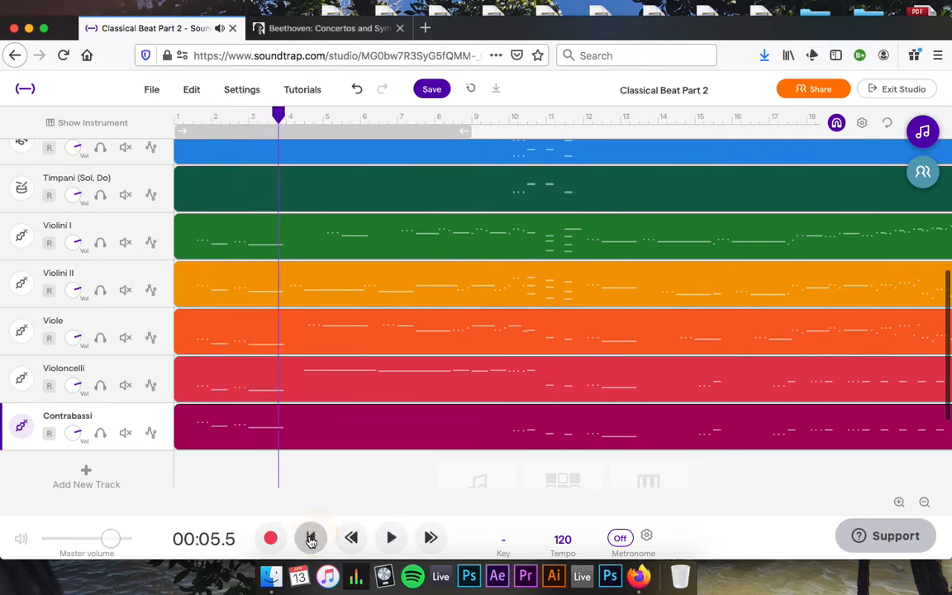
{"action": "left_click_drag", "start_coordinate": [111, 547], "coordinate": [91, 547]}
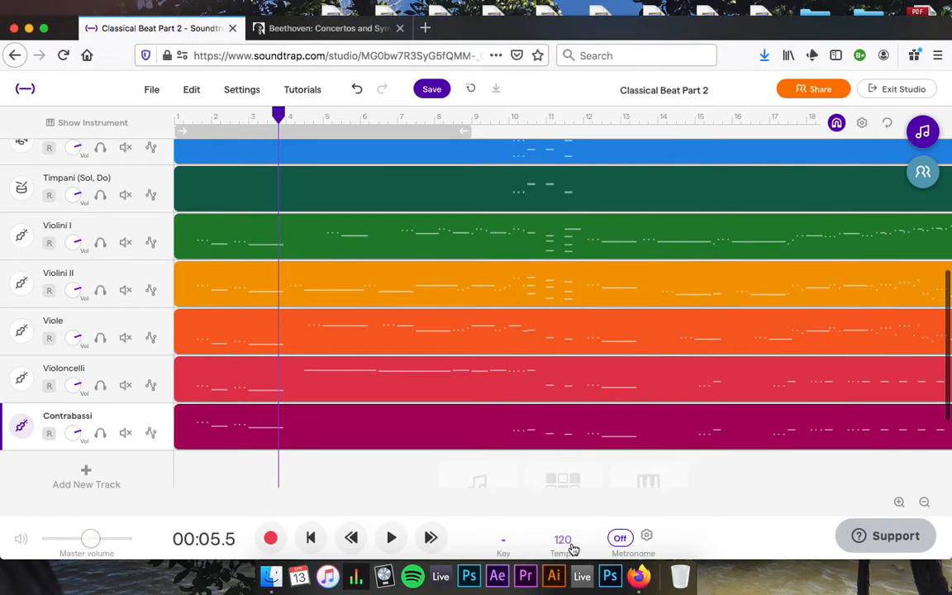
Tap in a tempo of 184 BPM and play the song from the start.
{"action": "left_click", "coordinate": [566, 541]}
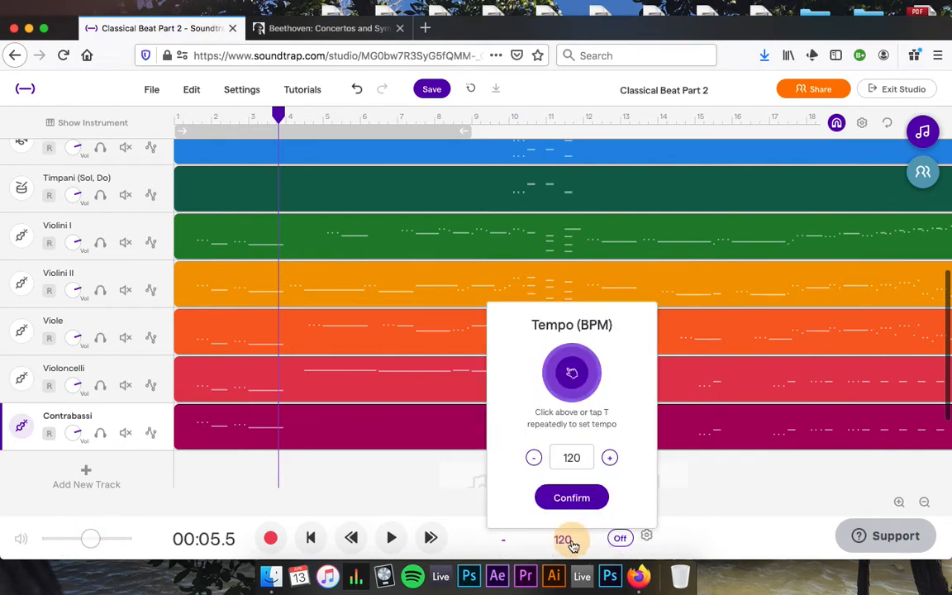
{"action": "left_click", "coordinate": [570, 374]}
{"action": "left_click", "coordinate": [570, 374]}
{"action": "left_click", "coordinate": [570, 374]}
{"action": "left_click", "coordinate": [570, 374]}
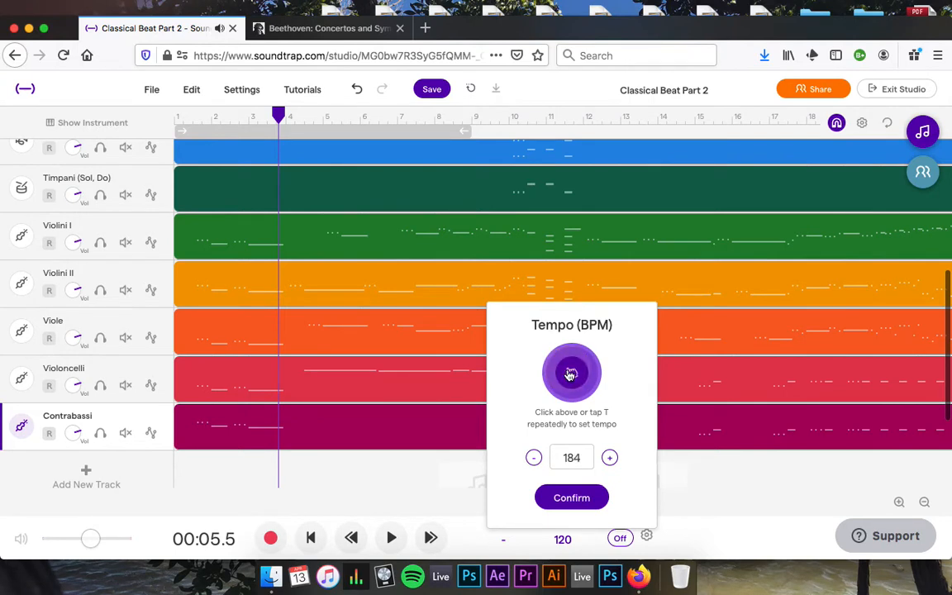
{"action": "left_click", "coordinate": [568, 499]}
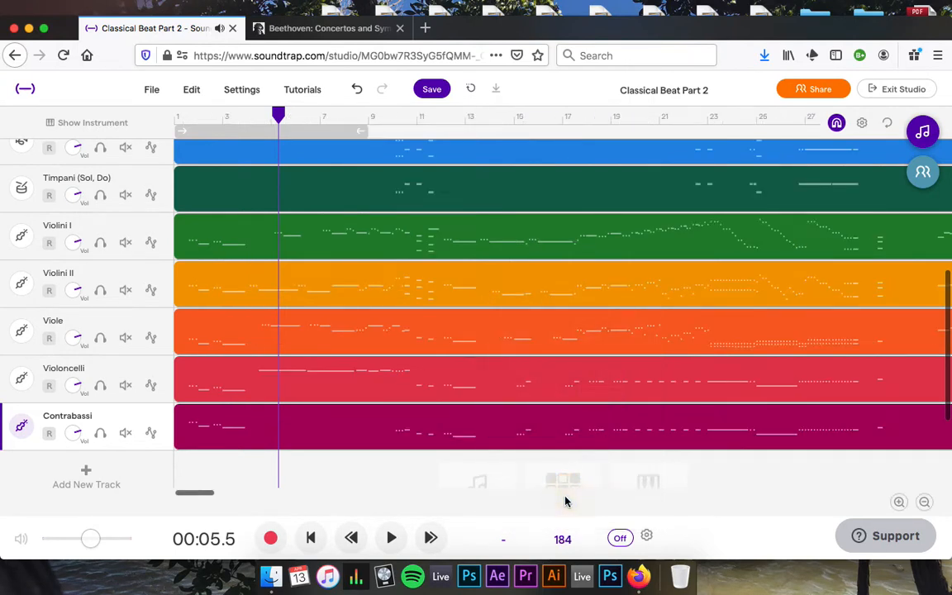
{"action": "left_click", "coordinate": [311, 538]}
{"action": "left_click", "coordinate": [389, 538]}
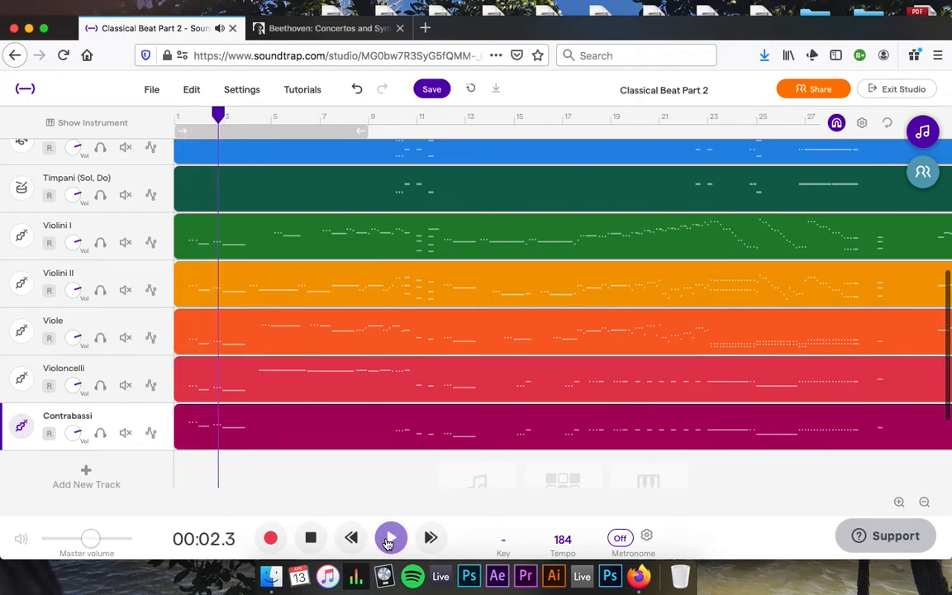
{"action": "left_click", "coordinate": [310, 539]}
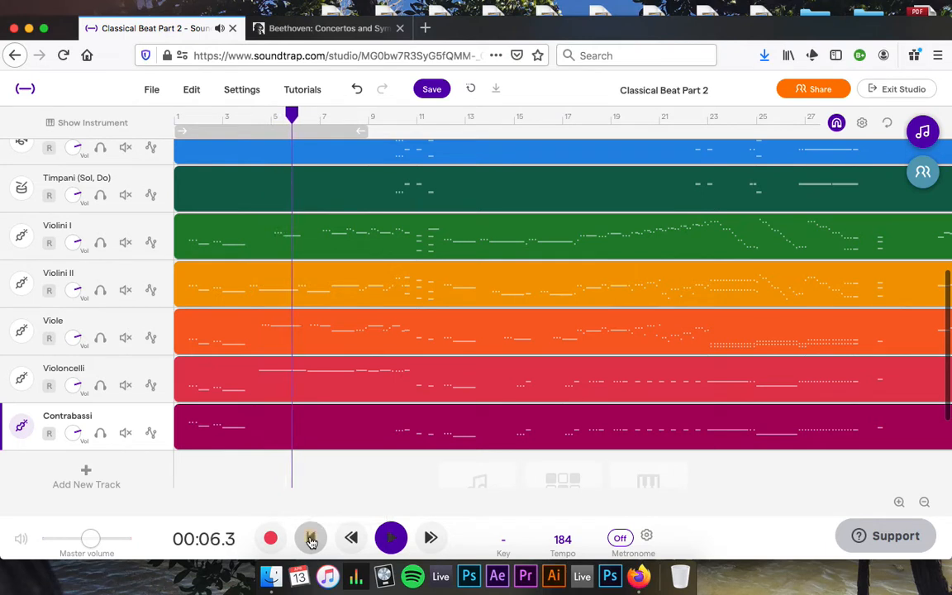
Lower the project tempo to 179 BPM.
{"action": "left_click", "coordinate": [564, 545]}
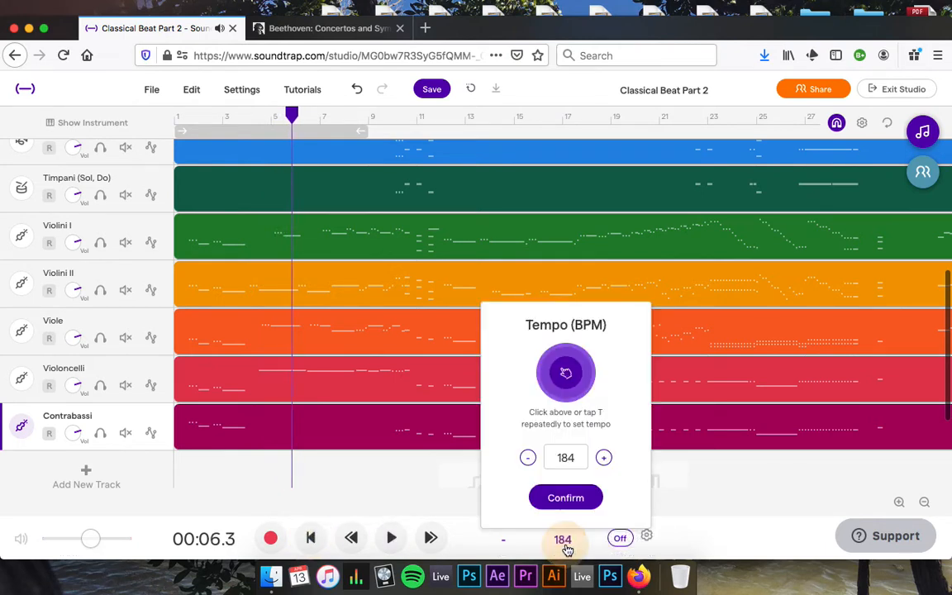
{"action": "left_click", "coordinate": [530, 461]}
{"action": "left_click", "coordinate": [530, 461]}
{"action": "left_click", "coordinate": [529, 461]}
{"action": "left_click", "coordinate": [530, 461]}
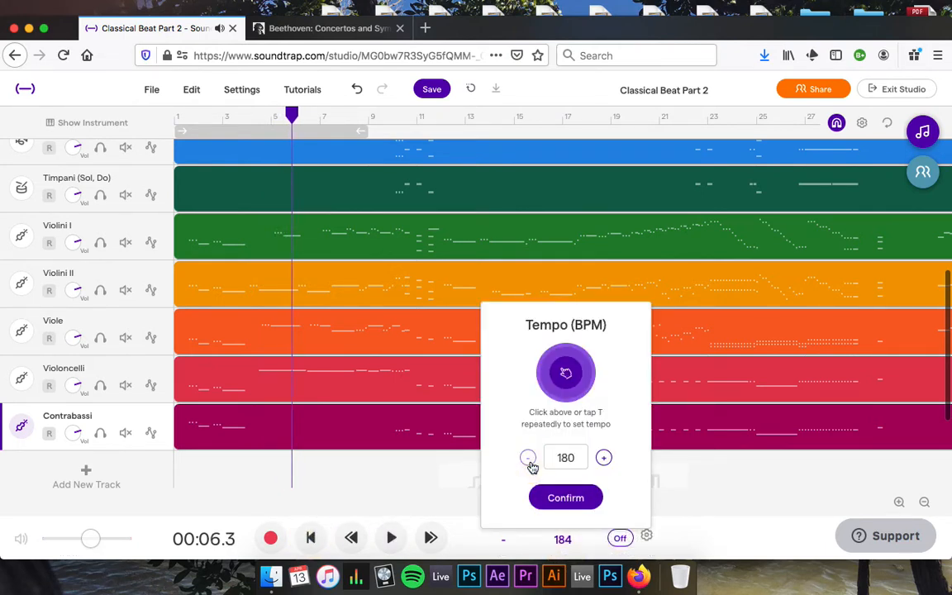
{"action": "left_click", "coordinate": [530, 460]}
{"action": "left_click", "coordinate": [560, 497]}
Tap a slower tempo and nudge it to 170 BPM, then rewind to the start.
{"action": "left_click", "coordinate": [561, 541]}
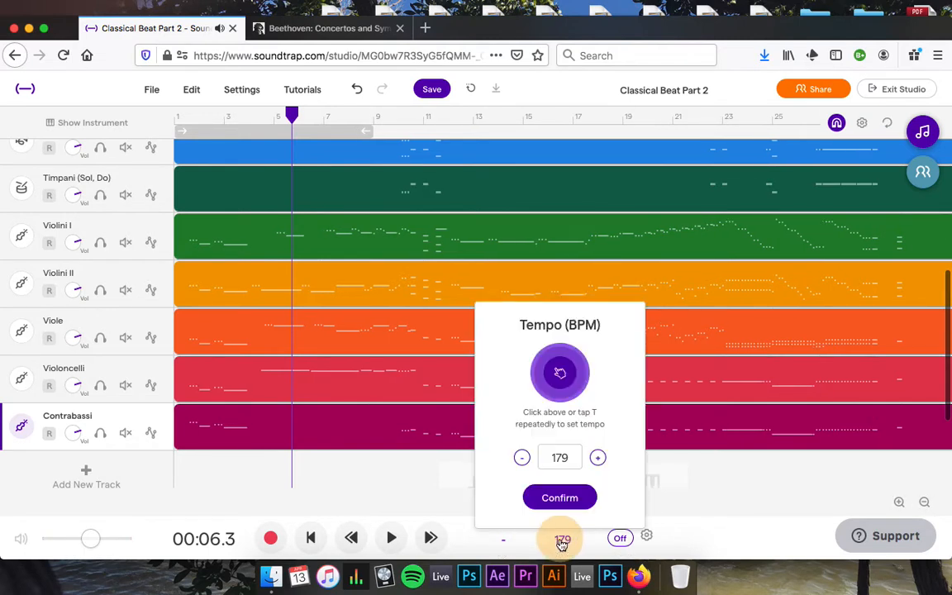
{"action": "left_click", "coordinate": [558, 382]}
{"action": "left_click", "coordinate": [558, 381]}
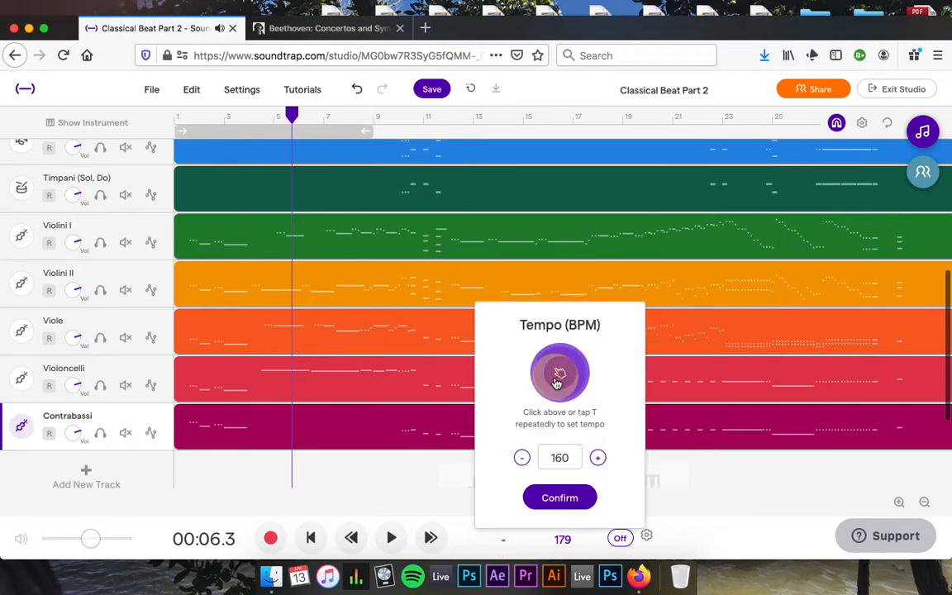
{"action": "left_click", "coordinate": [558, 381]}
{"action": "left_click", "coordinate": [558, 381]}
{"action": "left_click", "coordinate": [597, 458]}
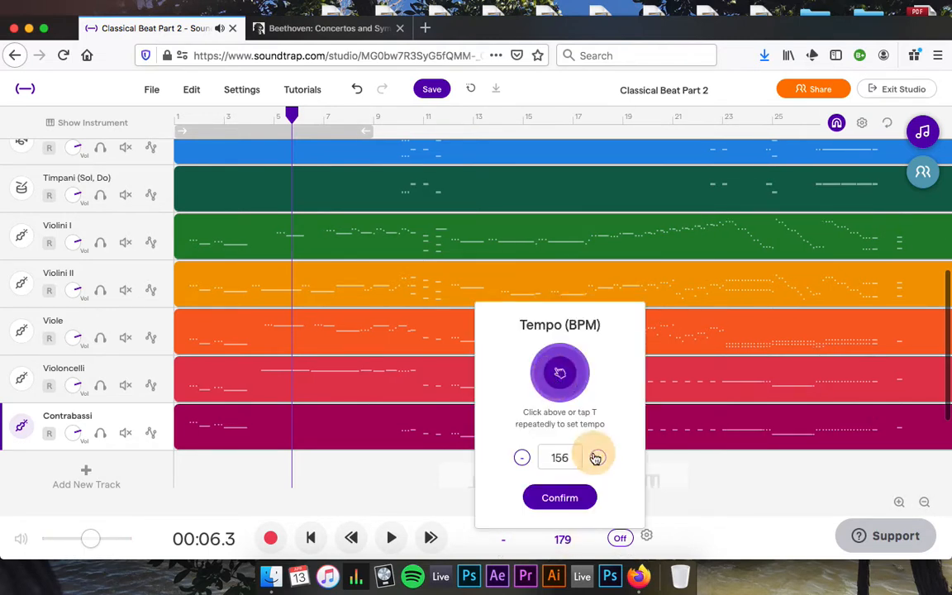
{"action": "left_click", "coordinate": [597, 458]}
{"action": "left_click", "coordinate": [597, 458]}
{"action": "left_click", "coordinate": [596, 458]}
{"action": "left_click", "coordinate": [597, 458]}
{"action": "left_click", "coordinate": [597, 458]}
{"action": "left_click", "coordinate": [597, 458]}
{"action": "left_click", "coordinate": [597, 458]}
{"action": "left_click", "coordinate": [597, 458]}
{"action": "left_click", "coordinate": [597, 458]}
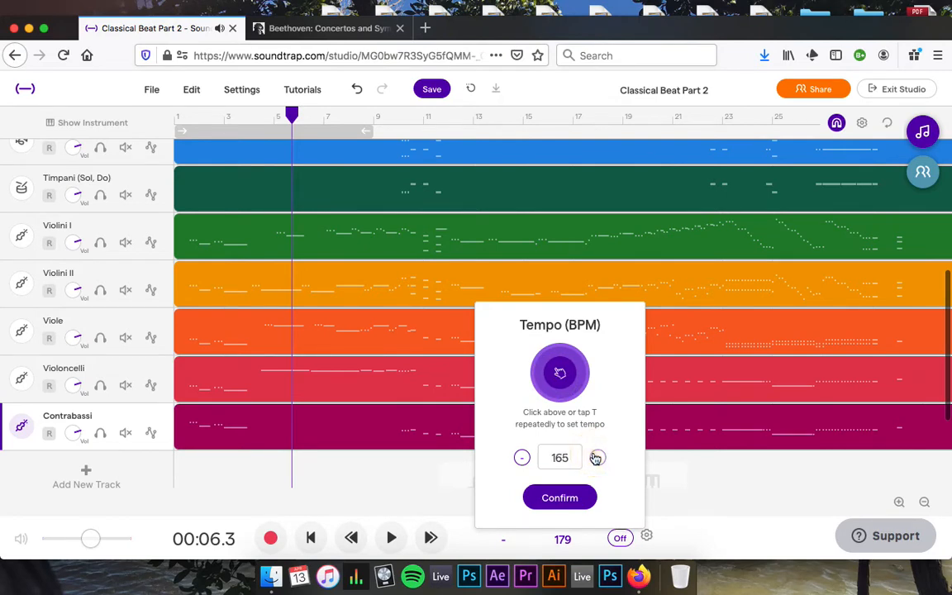
{"action": "left_click", "coordinate": [597, 458]}
{"action": "left_click", "coordinate": [597, 458]}
{"action": "left_click", "coordinate": [597, 458]}
{"action": "left_click", "coordinate": [597, 458]}
{"action": "left_click", "coordinate": [597, 457]}
{"action": "left_click", "coordinate": [560, 499]}
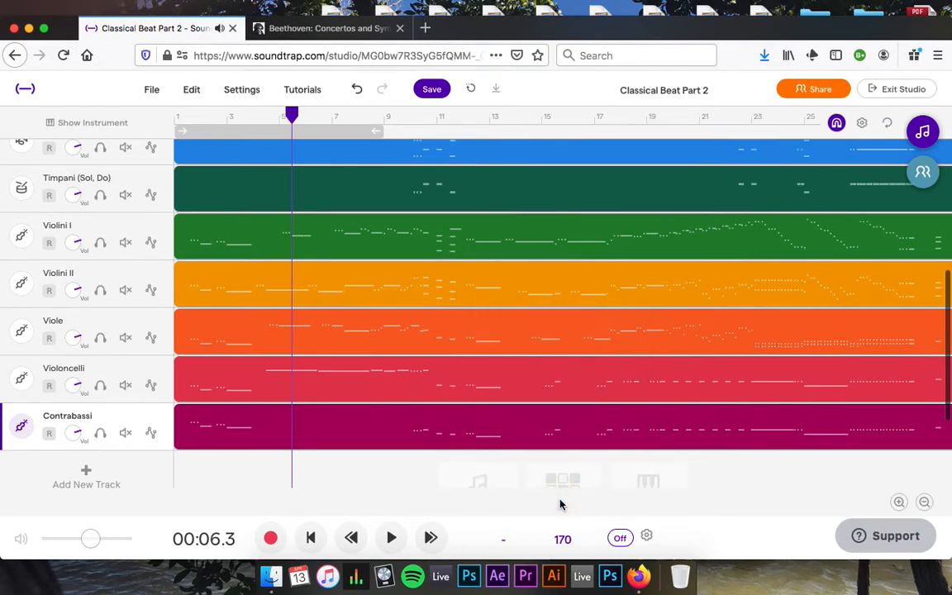
{"action": "left_click", "coordinate": [311, 538]}
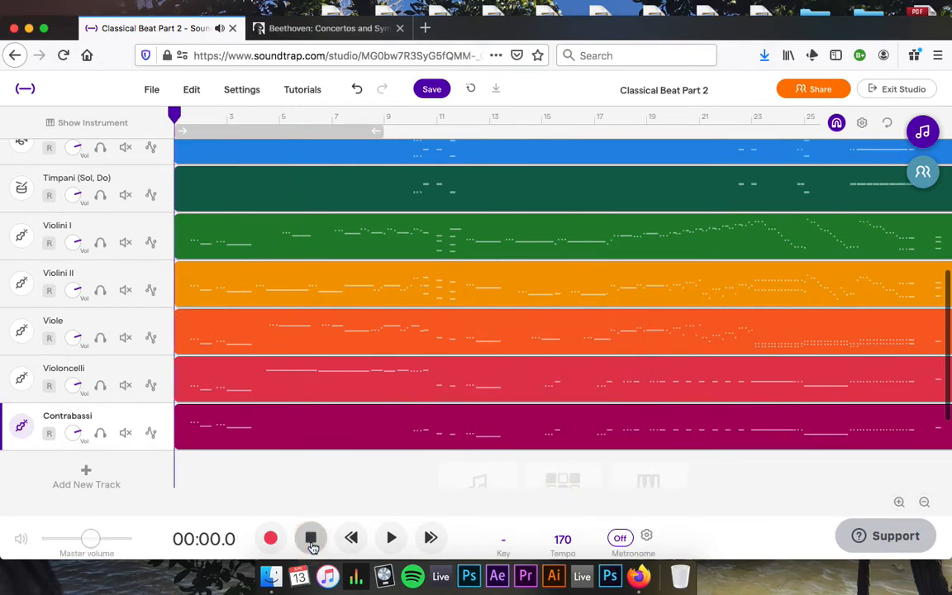
{"action": "left_click", "coordinate": [393, 539]}
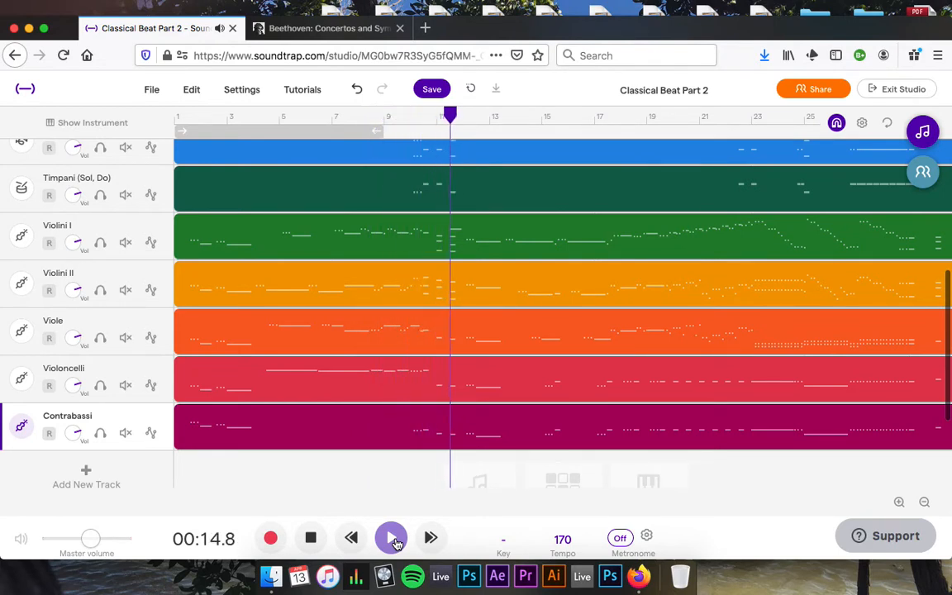
{"action": "left_click", "coordinate": [311, 538]}
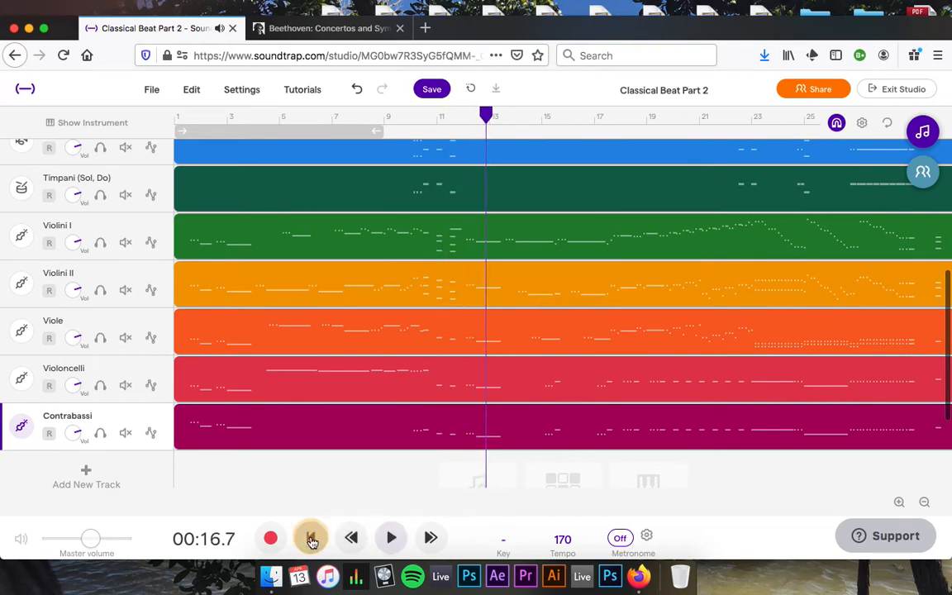
{"action": "scroll", "coordinate": [392, 342], "scroll_direction": "up", "scroll_amount": 2}
{"action": "scroll", "coordinate": [391, 342], "scroll_direction": "up", "scroll_amount": 1}
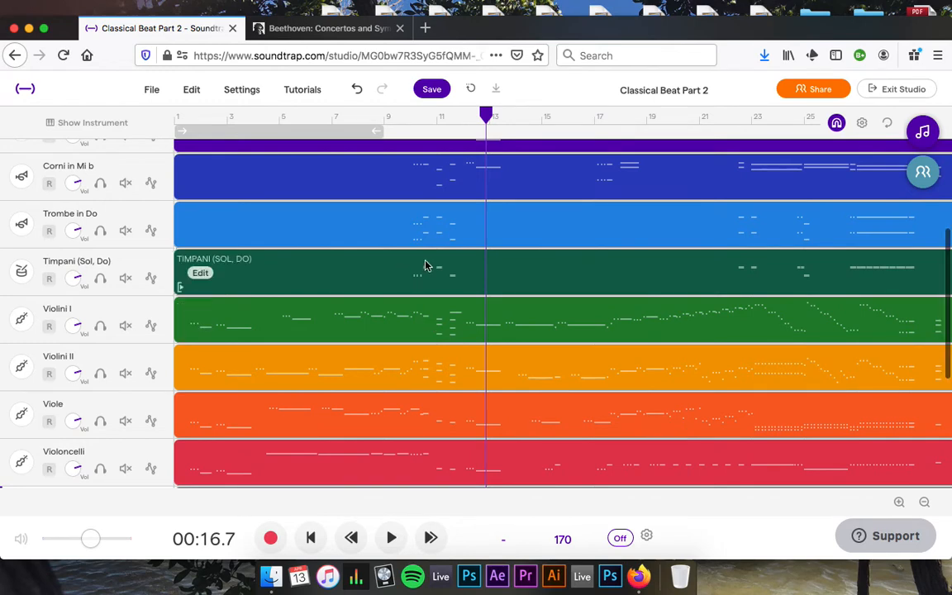
{"action": "scroll", "coordinate": [430, 265], "scroll_direction": "up", "scroll_amount": 5}
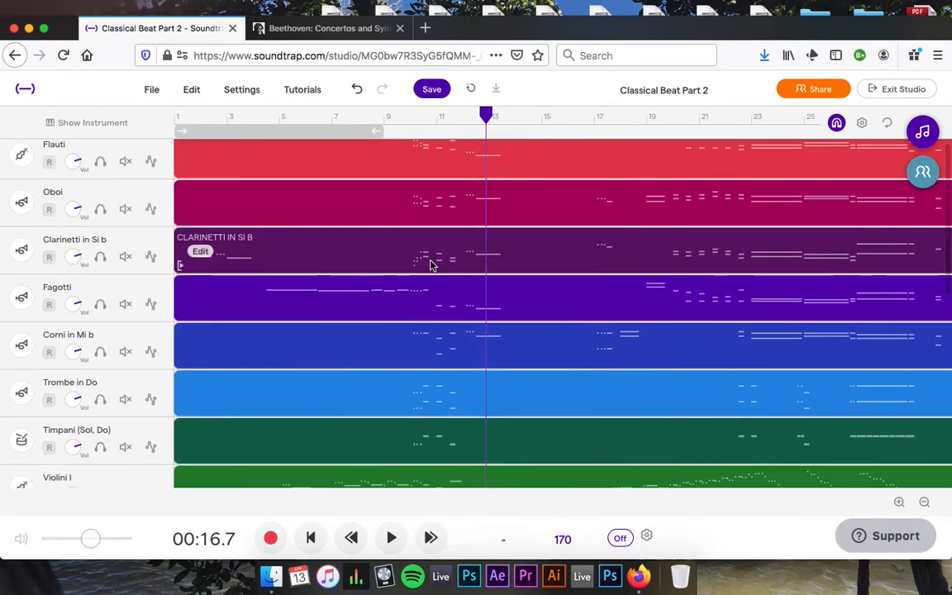
{"action": "scroll", "coordinate": [429, 265], "scroll_direction": "down", "scroll_amount": 6}
{"action": "scroll", "coordinate": [430, 265], "scroll_direction": "down", "scroll_amount": 5}
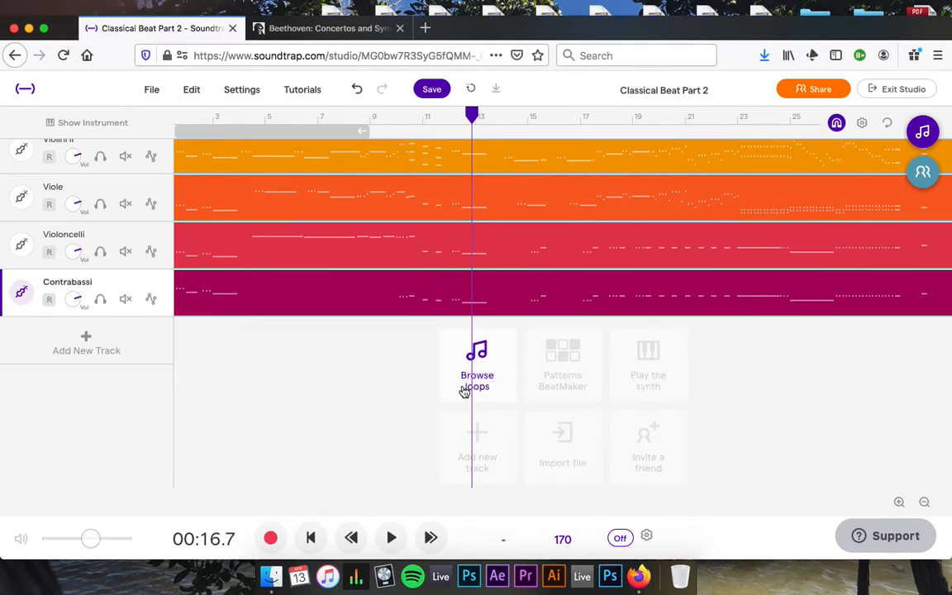
{"action": "scroll", "coordinate": [463, 390], "scroll_direction": "up", "scroll_amount": 1}
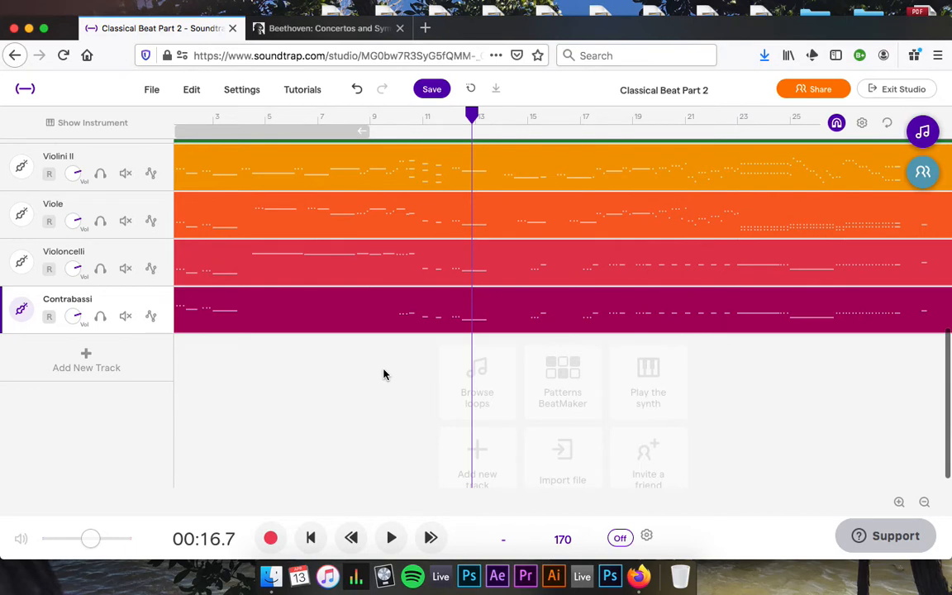
{"action": "scroll", "coordinate": [384, 374], "scroll_direction": "up", "scroll_amount": 1}
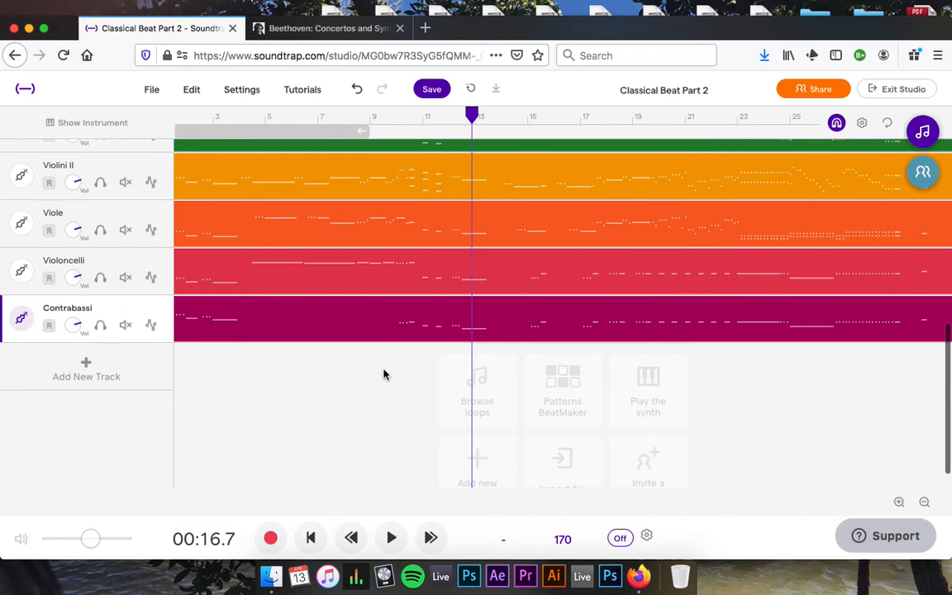
{"action": "scroll", "coordinate": [383, 375], "scroll_direction": "up", "scroll_amount": 2}
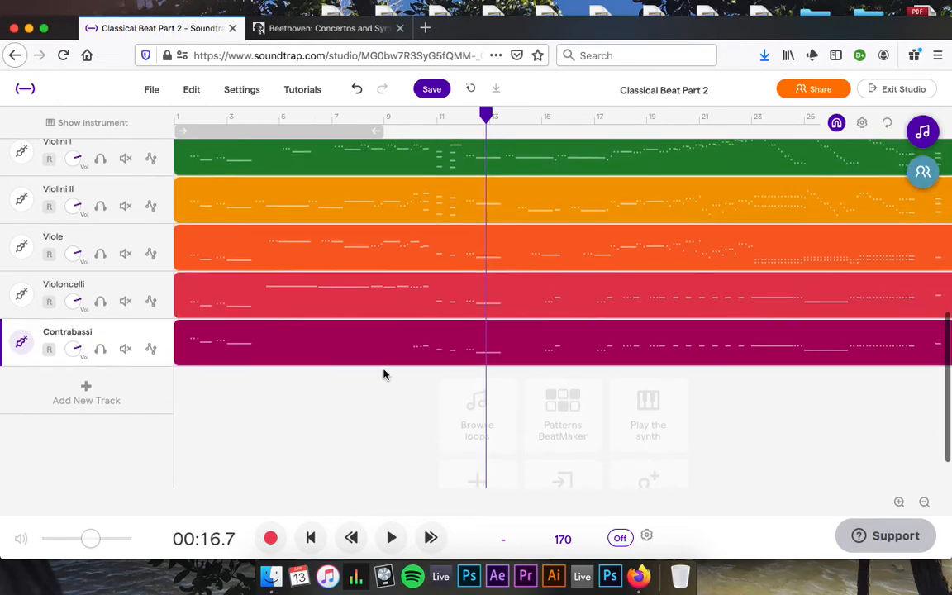
{"action": "scroll", "coordinate": [382, 375], "scroll_direction": "up", "scroll_amount": 3}
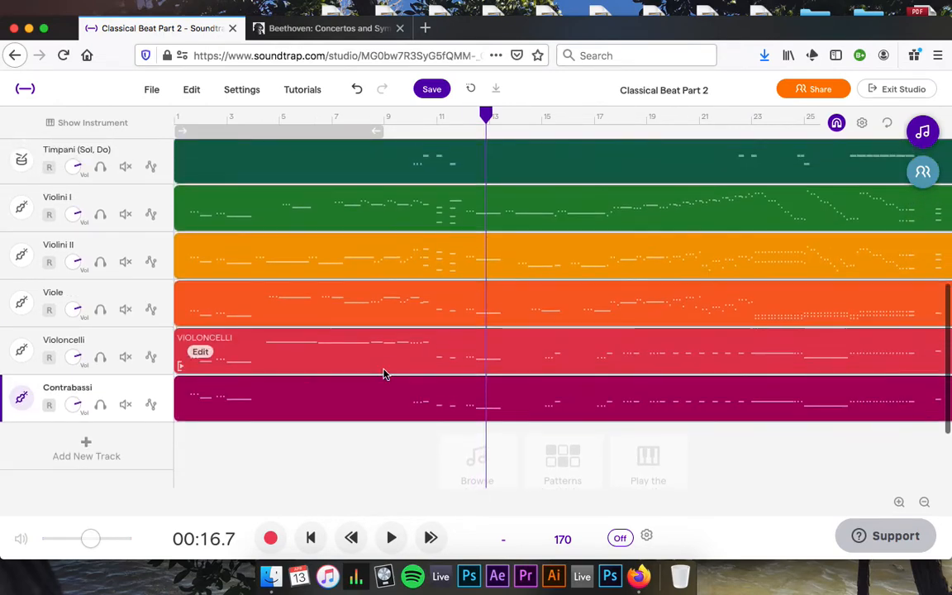
Enable looping, shorten the cycle region to end at bar 5, and audition it.
{"action": "left_click", "coordinate": [190, 132]}
{"action": "left_click_drag", "start_coordinate": [376, 130], "coordinate": [273, 147]}
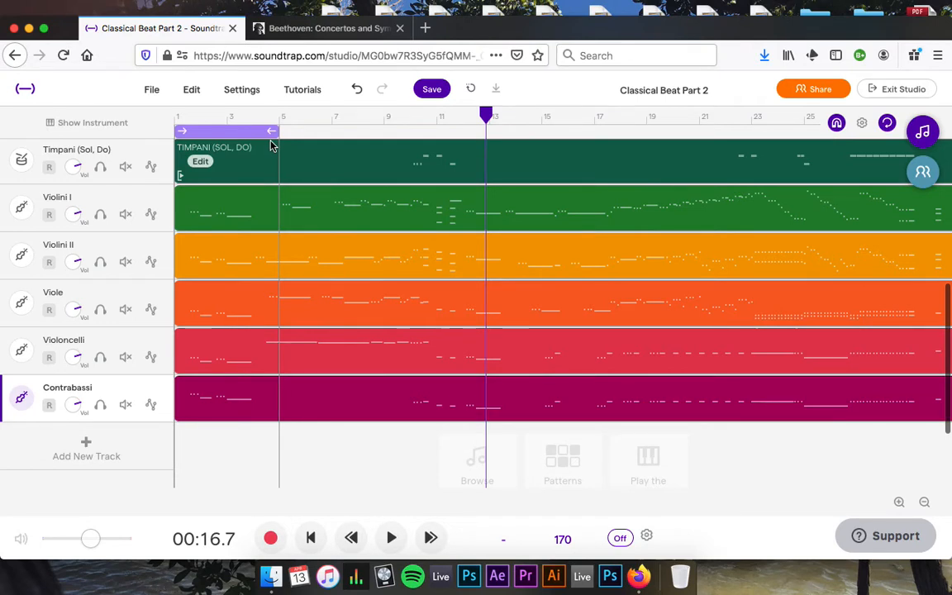
{"action": "key", "text": "space"}
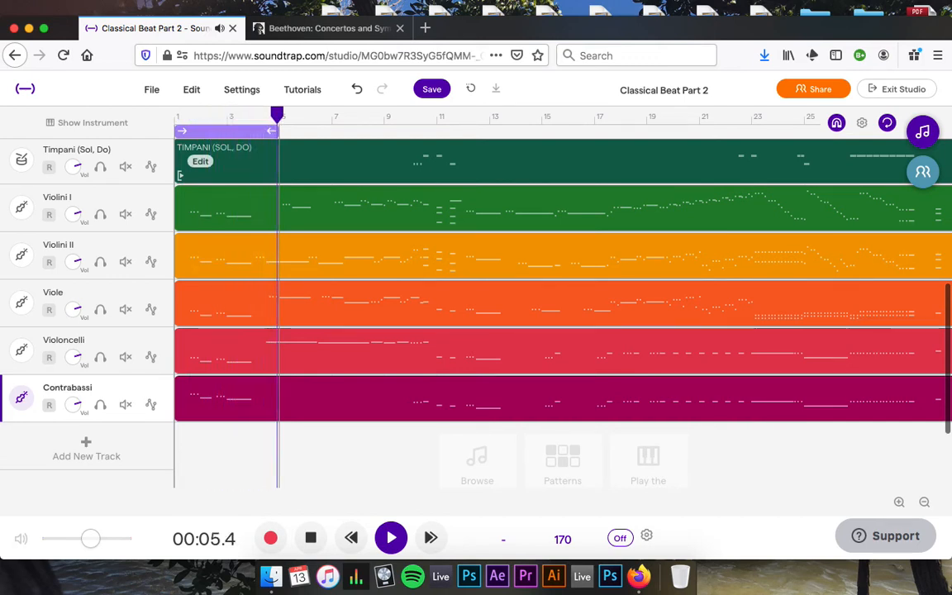
{"action": "key", "text": "space"}
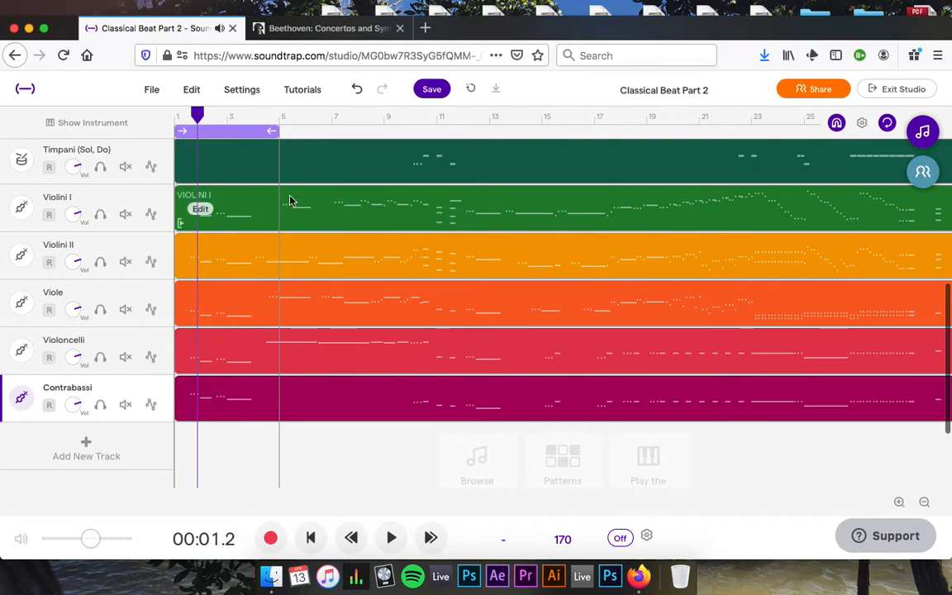
Zoom into the timeline and move the loop one bar later, ending near bar 4, then audition it.
{"action": "left_click", "coordinate": [899, 501]}
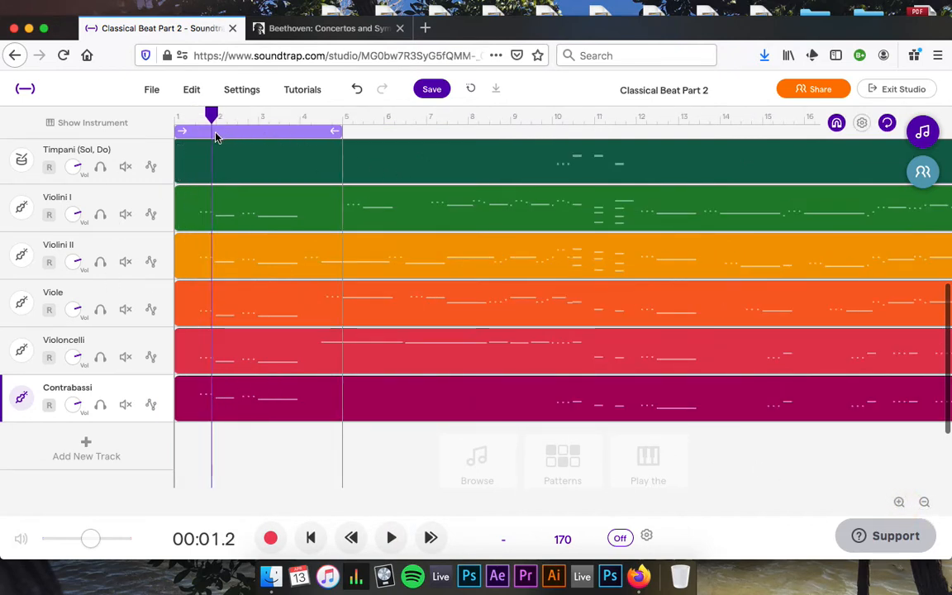
{"action": "left_click_drag", "start_coordinate": [245, 137], "coordinate": [324, 142]}
{"action": "left_click_drag", "start_coordinate": [382, 132], "coordinate": [298, 133]}
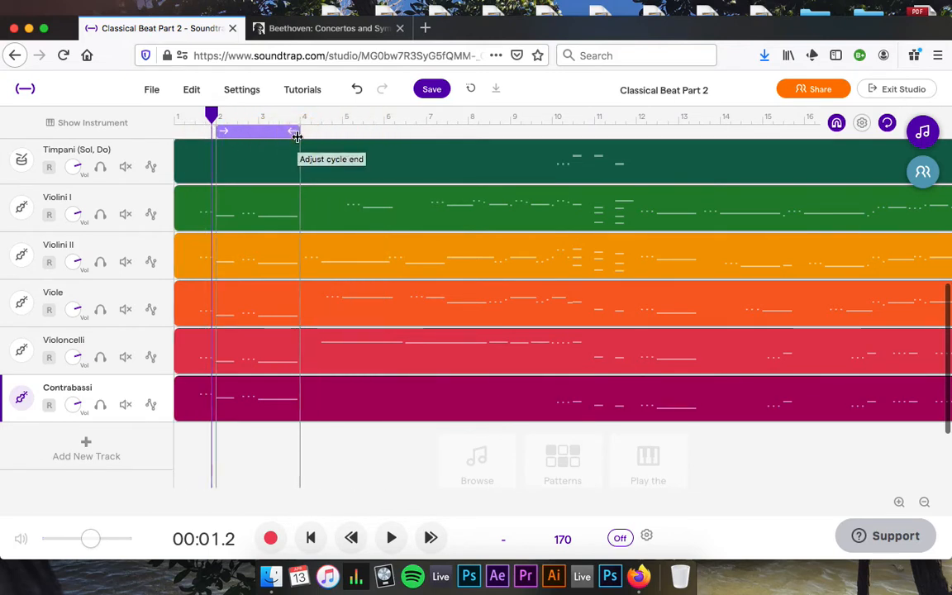
{"action": "left_click", "coordinate": [391, 538]}
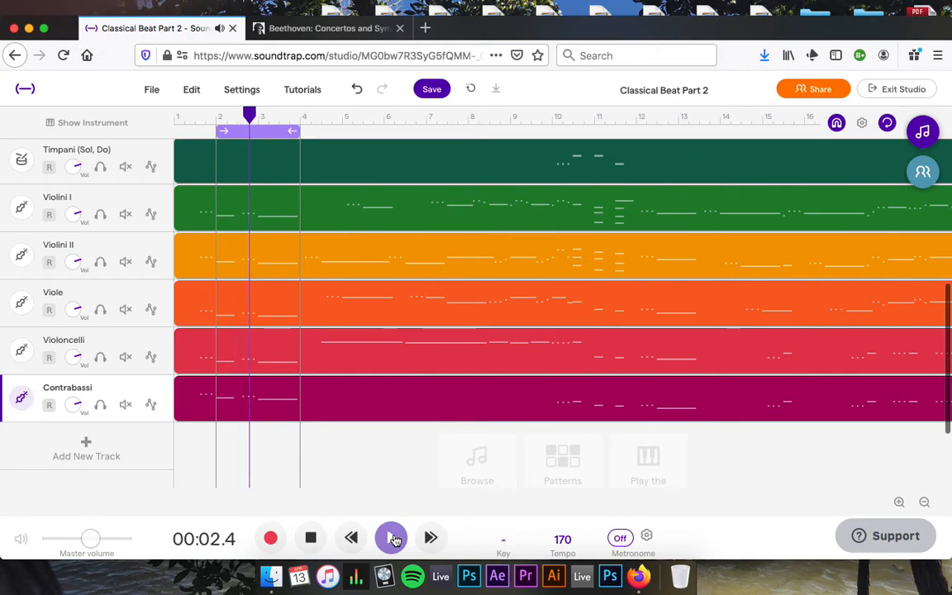
{"action": "left_click", "coordinate": [311, 539]}
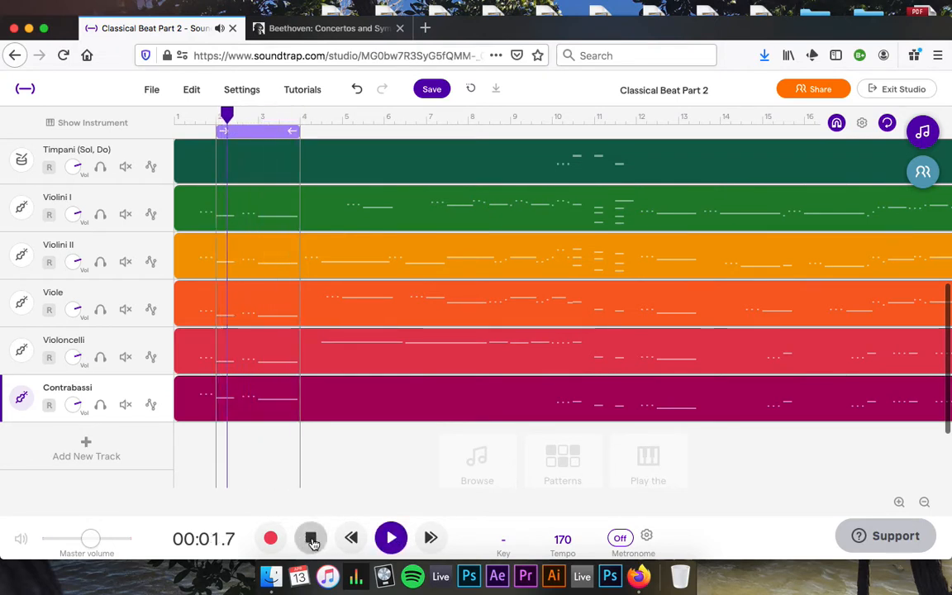
{"action": "left_click", "coordinate": [311, 538]}
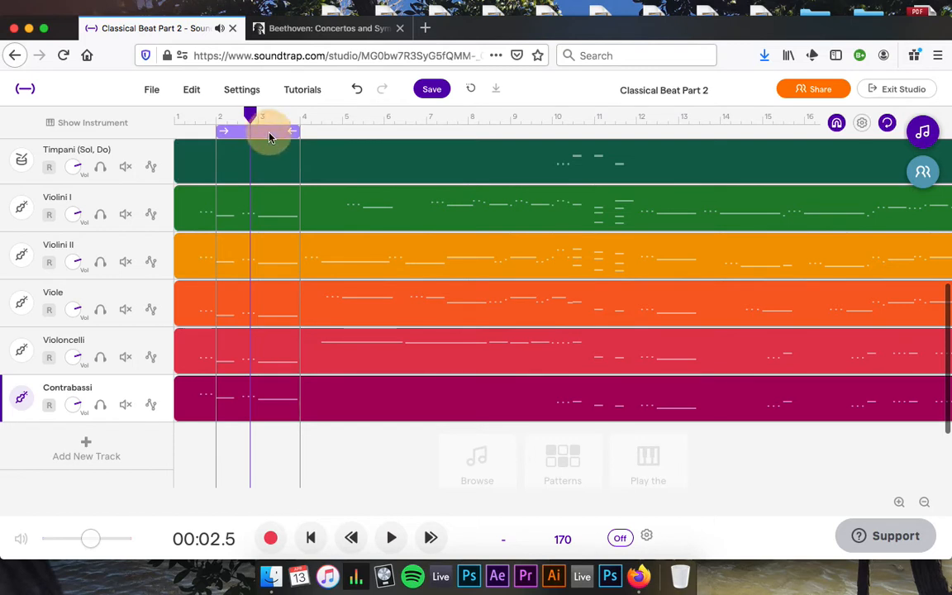
Shift the loop half a bar earlier to about bars 1.5–3.5 and place the playhead at its end.
{"action": "left_click_drag", "start_coordinate": [269, 136], "coordinate": [250, 138]}
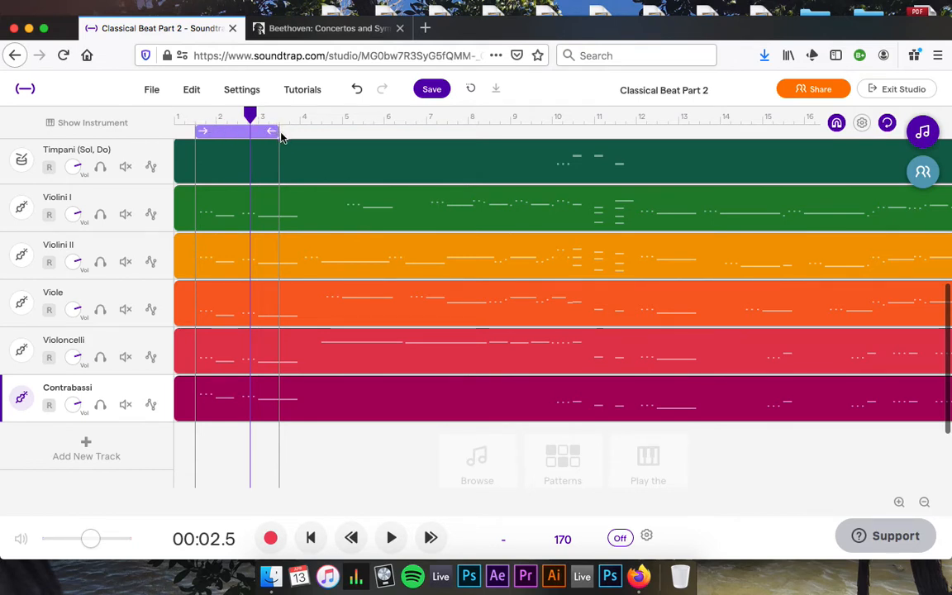
{"action": "left_click", "coordinate": [390, 538]}
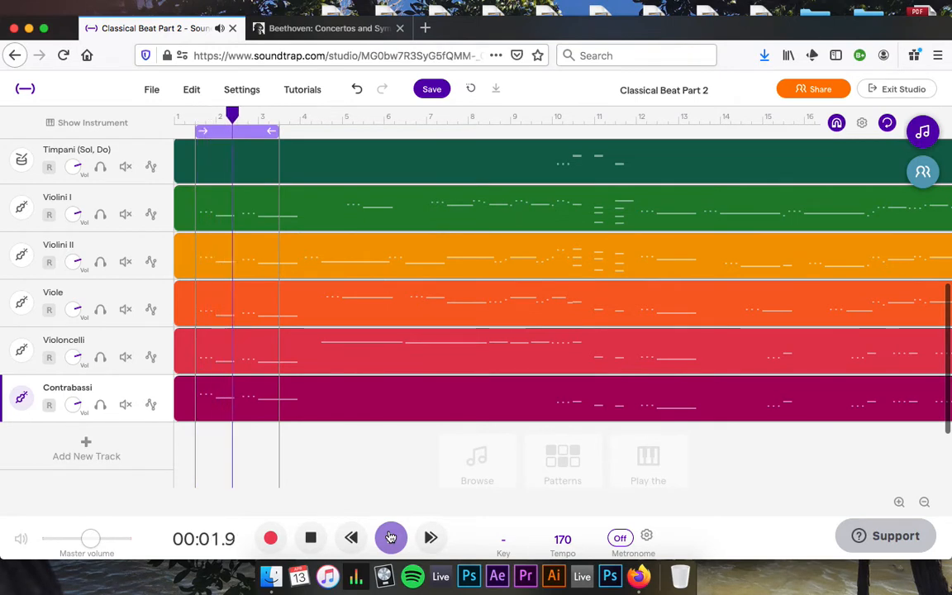
{"action": "left_click", "coordinate": [309, 539]}
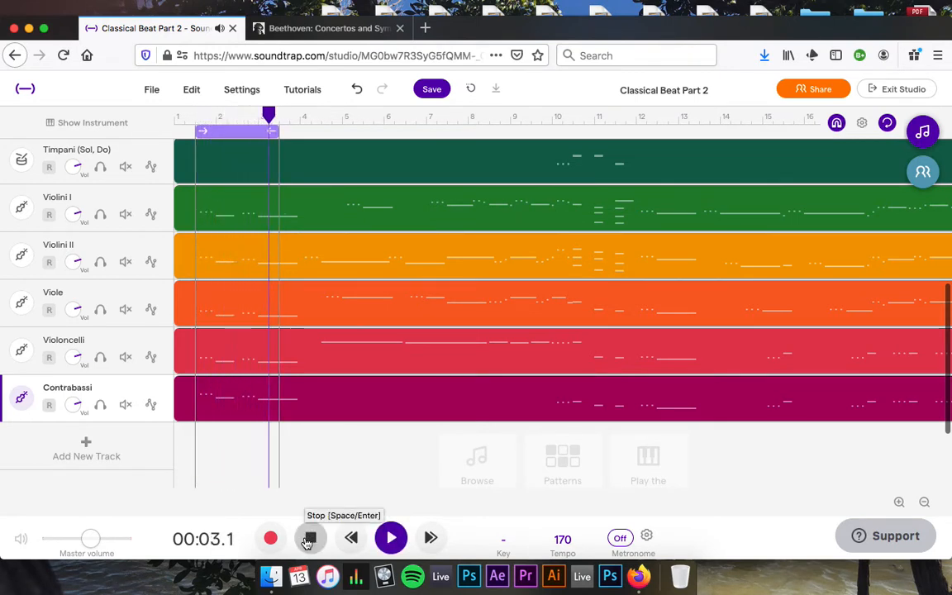
{"action": "left_click", "coordinate": [309, 539]}
{"action": "left_click_drag", "start_coordinate": [272, 114], "coordinate": [279, 116]}
Solo the Clarinetti in Si b track to audition the loop, then unsolo it.
{"action": "left_click_drag", "start_coordinate": [238, 476], "coordinate": [244, 295]}
{"action": "left_click", "coordinate": [100, 259]}
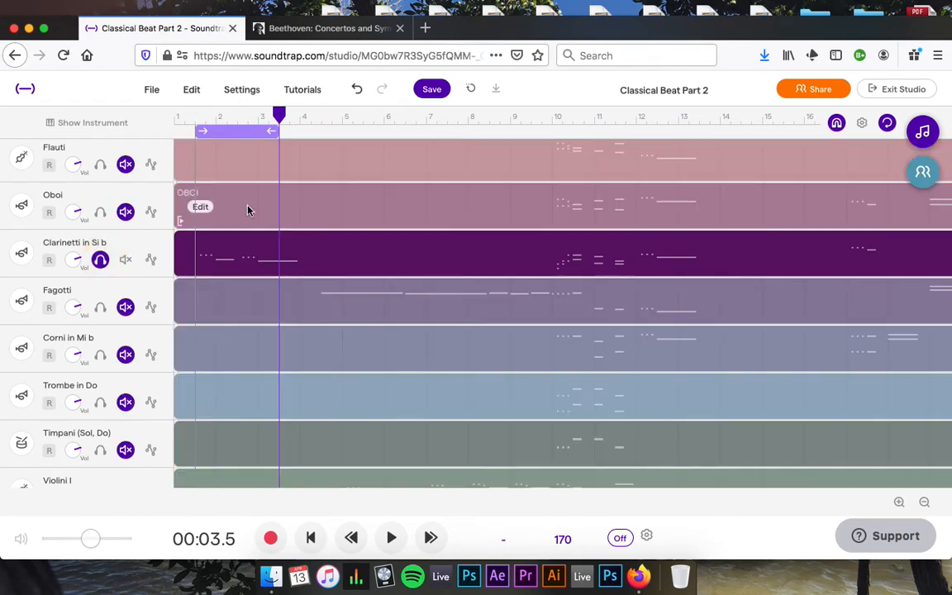
{"action": "key", "text": "space"}
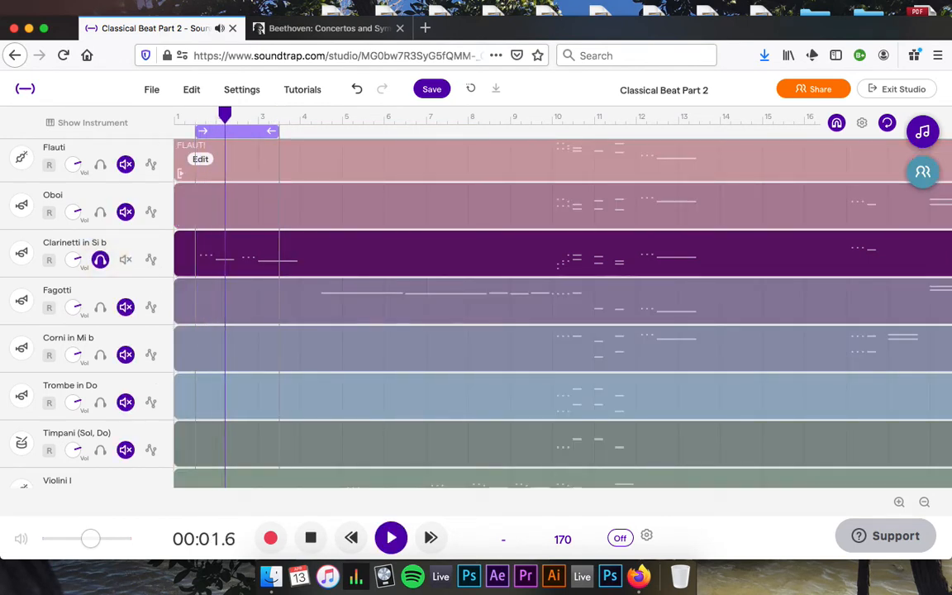
{"action": "key", "text": "space"}
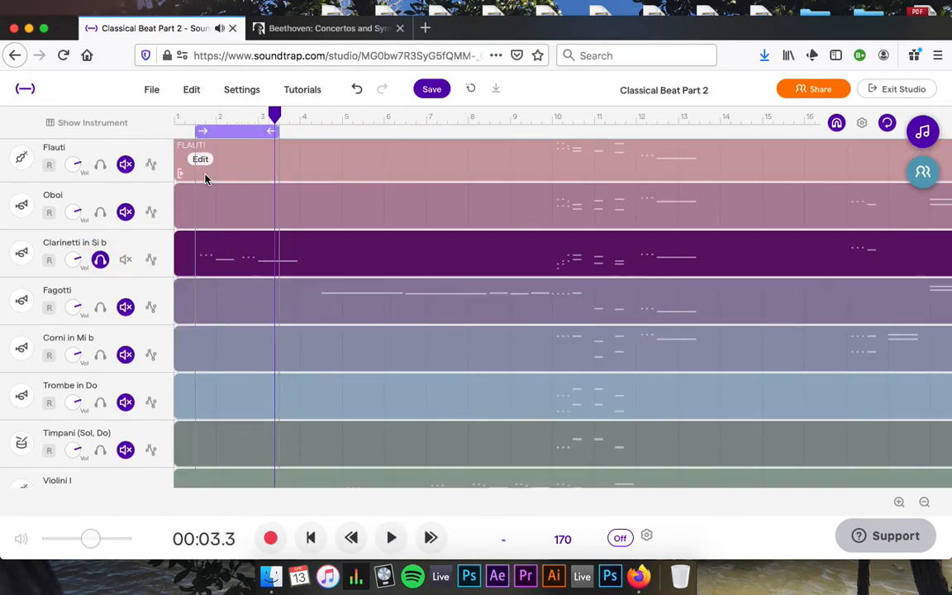
{"action": "left_click", "coordinate": [100, 261]}
Split the Violini I–Contrabassi clips at the loop's end, near bar 3.4.
{"action": "scroll", "coordinate": [253, 302], "scroll_direction": "down", "scroll_amount": 5}
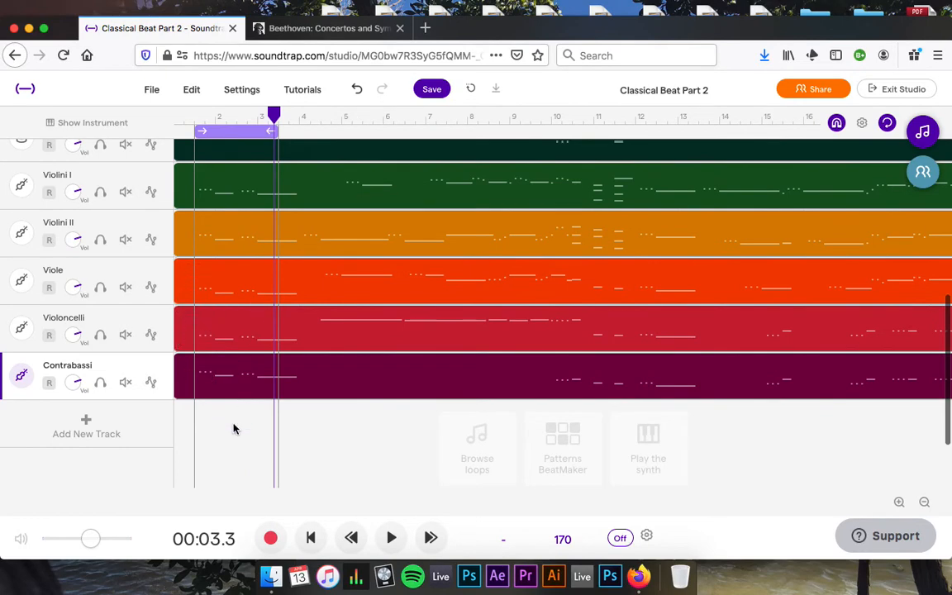
{"action": "left_click_drag", "start_coordinate": [234, 426], "coordinate": [282, 410]}
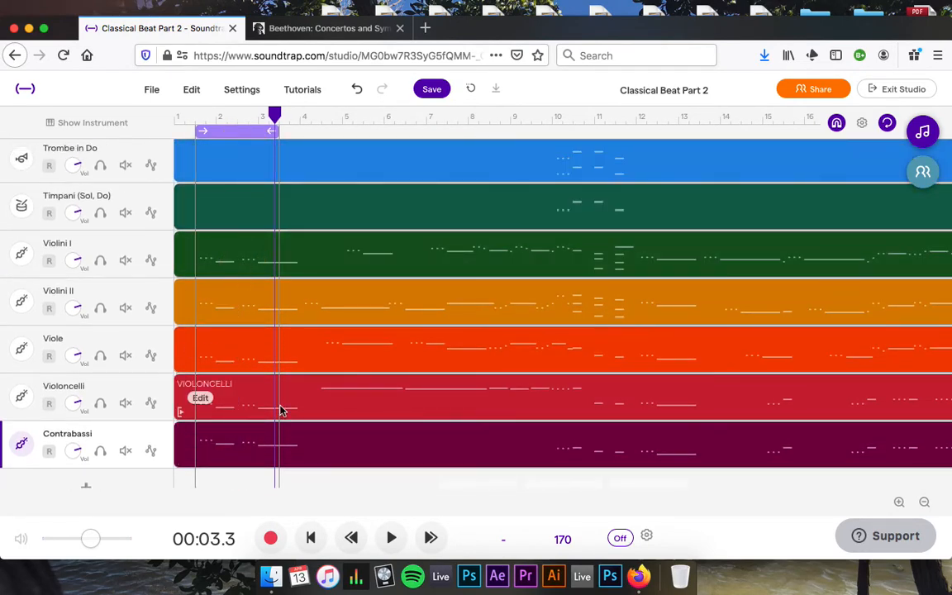
{"action": "left_click_drag", "start_coordinate": [275, 113], "coordinate": [278, 111]}
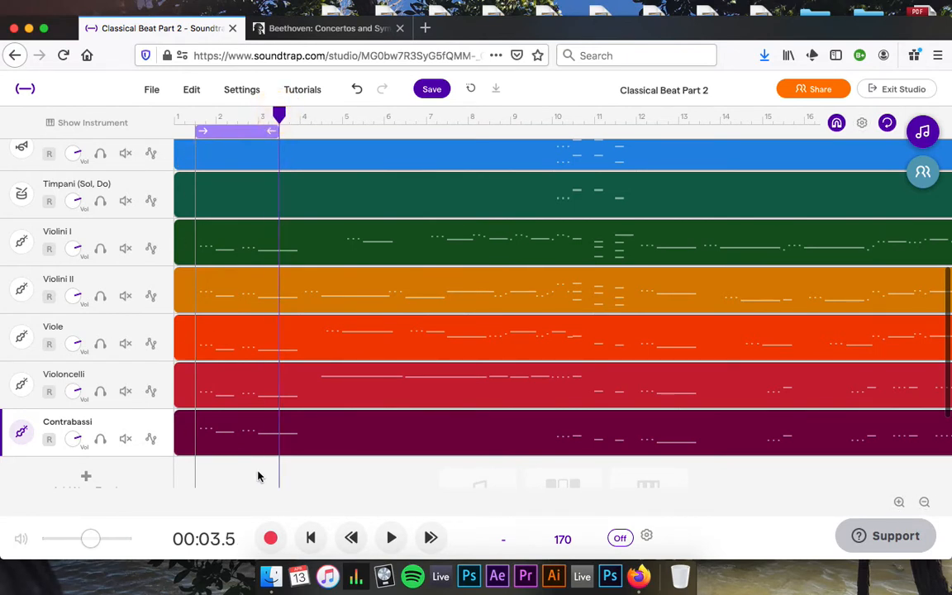
{"action": "key", "text": "super+e"}
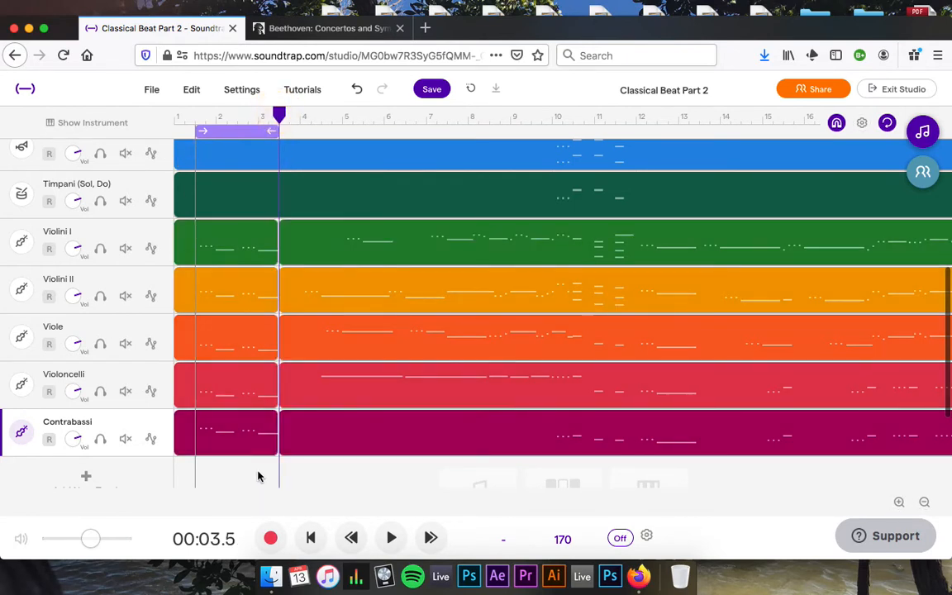
Split the Violini I–Contrabassi clips at the loop start, isolating the bars 1.5–3.5 section.
{"action": "left_click", "coordinate": [197, 124]}
{"action": "left_click_drag", "start_coordinate": [221, 478], "coordinate": [234, 240]}
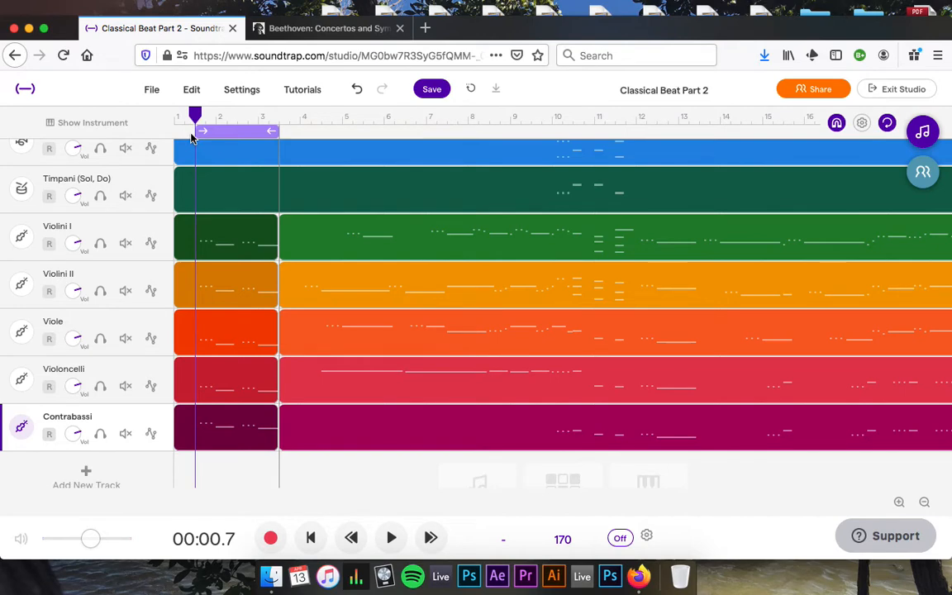
{"action": "key", "text": "super+e"}
{"action": "left_click_drag", "start_coordinate": [237, 489], "coordinate": [246, 237]}
{"action": "scroll", "coordinate": [245, 237], "scroll_direction": "up", "scroll_amount": 2}
{"action": "scroll", "coordinate": [245, 237], "scroll_direction": "up", "scroll_amount": 4}
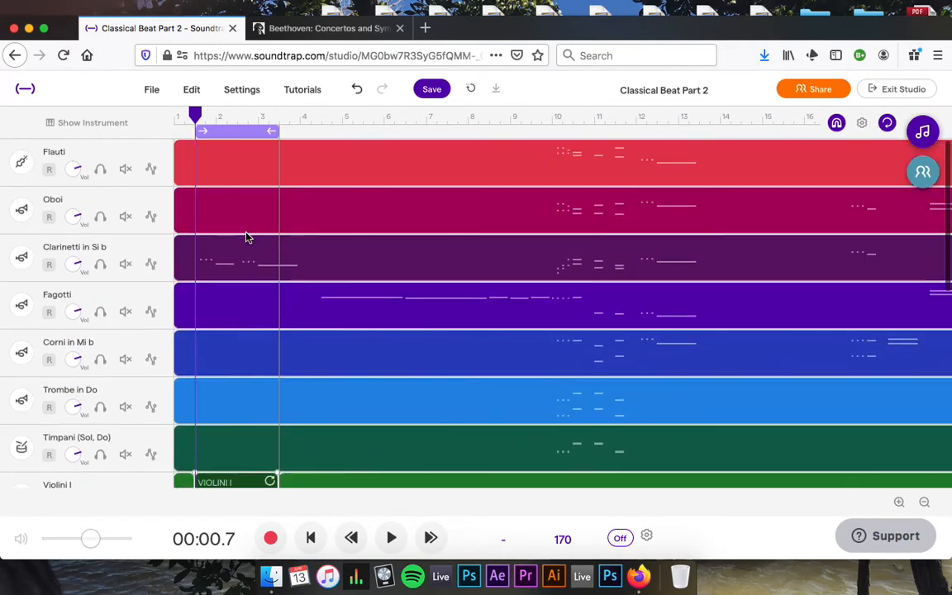
{"action": "scroll", "coordinate": [246, 237], "scroll_direction": "down", "scroll_amount": 8}
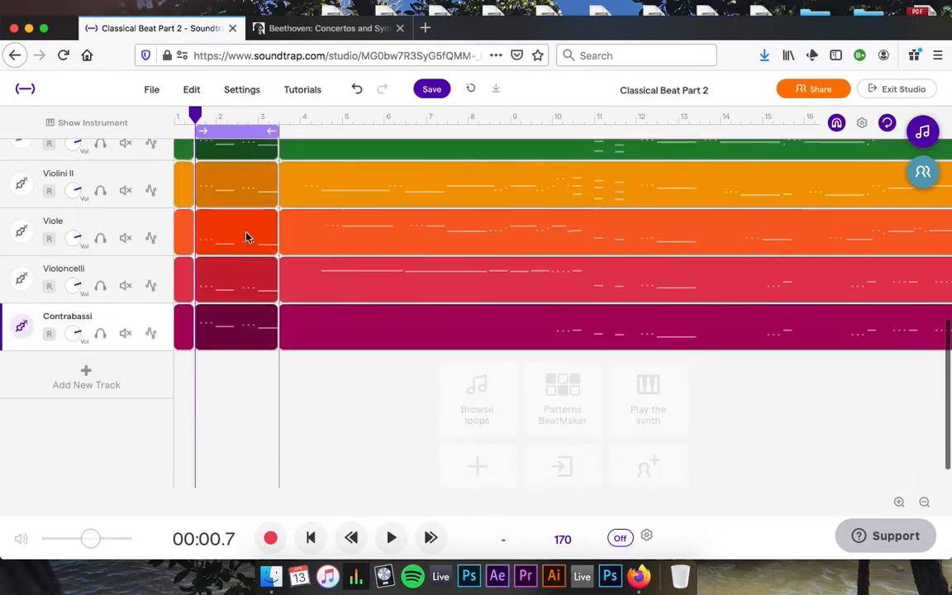
{"action": "scroll", "coordinate": [245, 237], "scroll_direction": "up", "scroll_amount": 2}
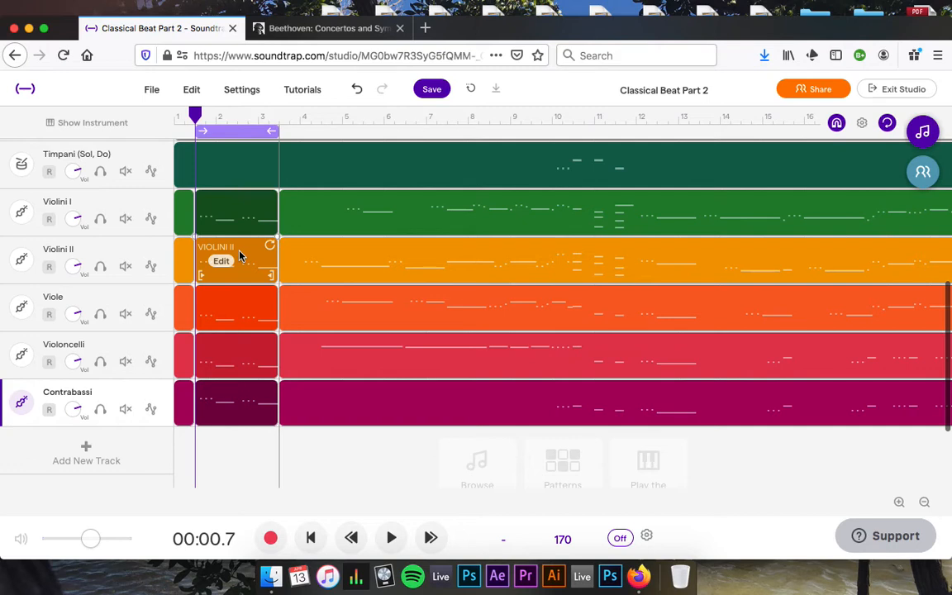
{"action": "scroll", "coordinate": [240, 257], "scroll_direction": "up", "scroll_amount": 1}
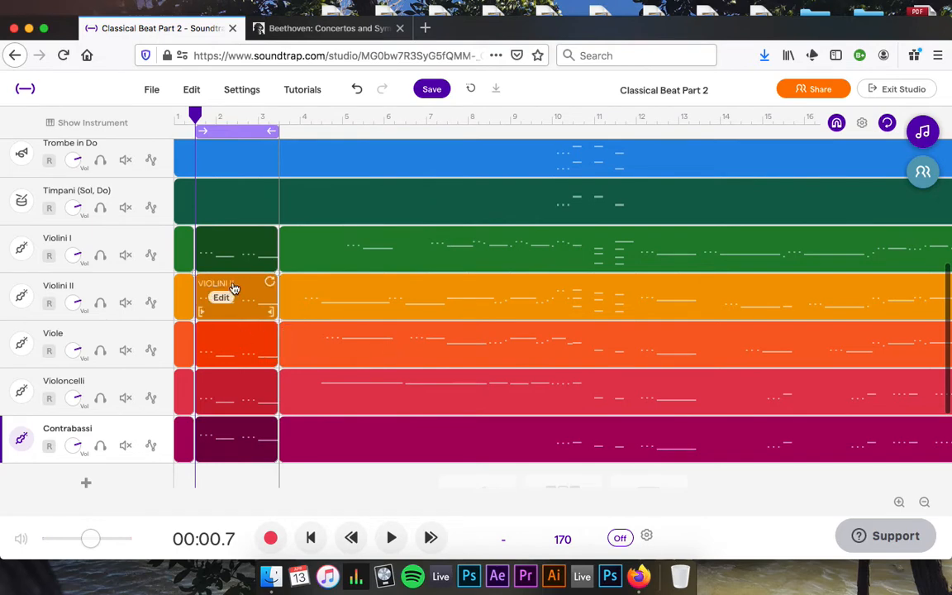
{"action": "scroll", "coordinate": [251, 247], "scroll_direction": "up", "scroll_amount": 5}
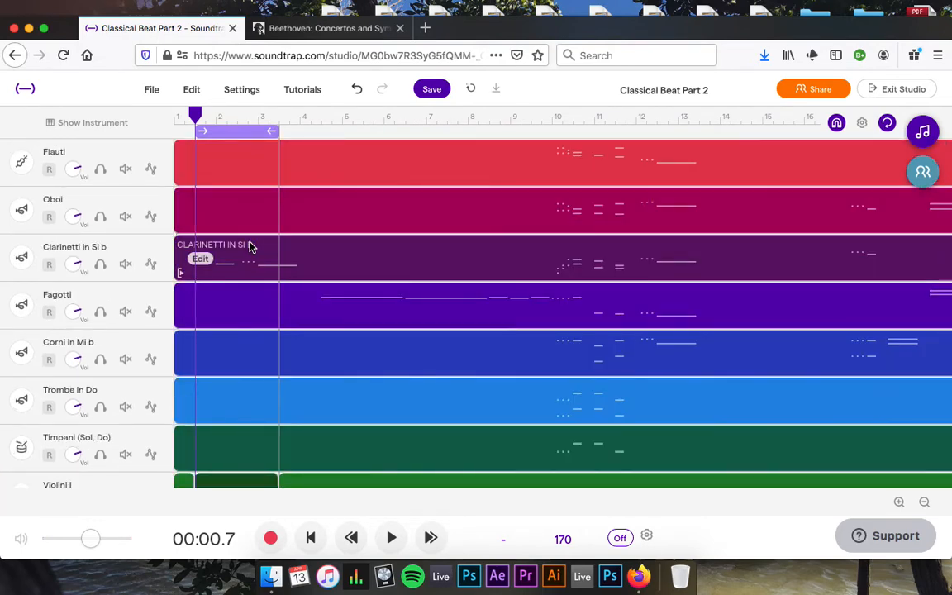
{"action": "scroll", "coordinate": [250, 246], "scroll_direction": "down", "scroll_amount": 4}
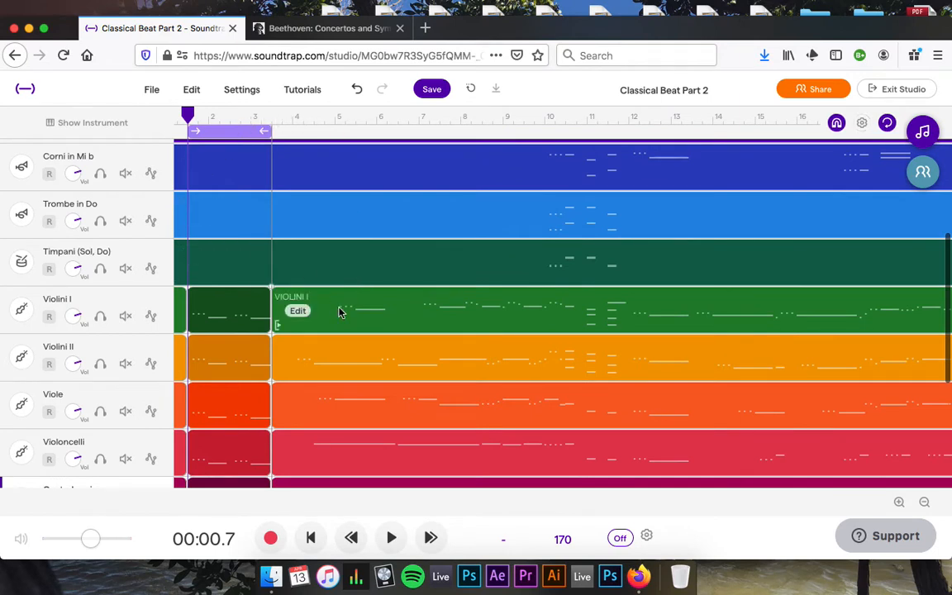
{"action": "left_click", "coordinate": [888, 124]}
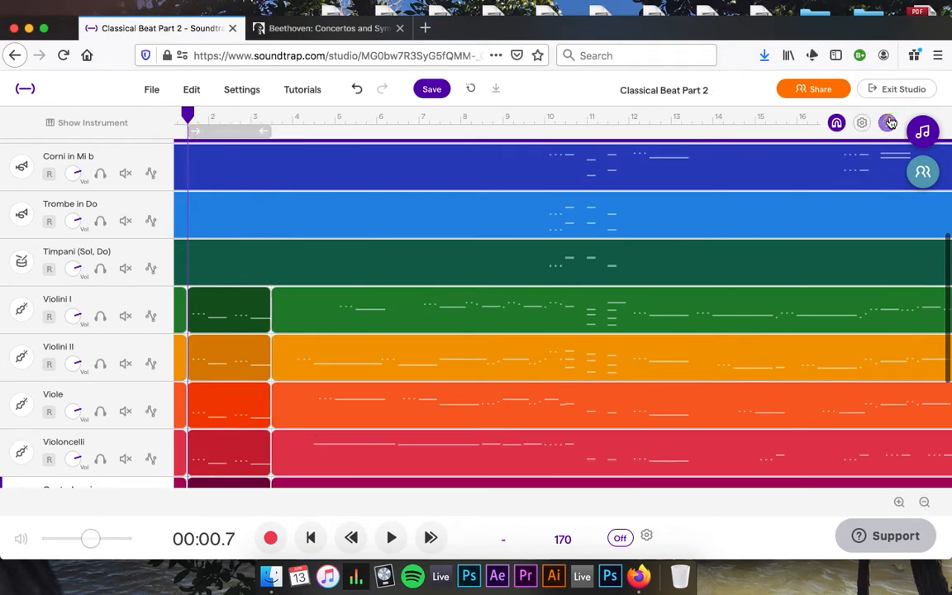
{"action": "left_click", "coordinate": [313, 121]}
{"action": "key", "text": "space"}
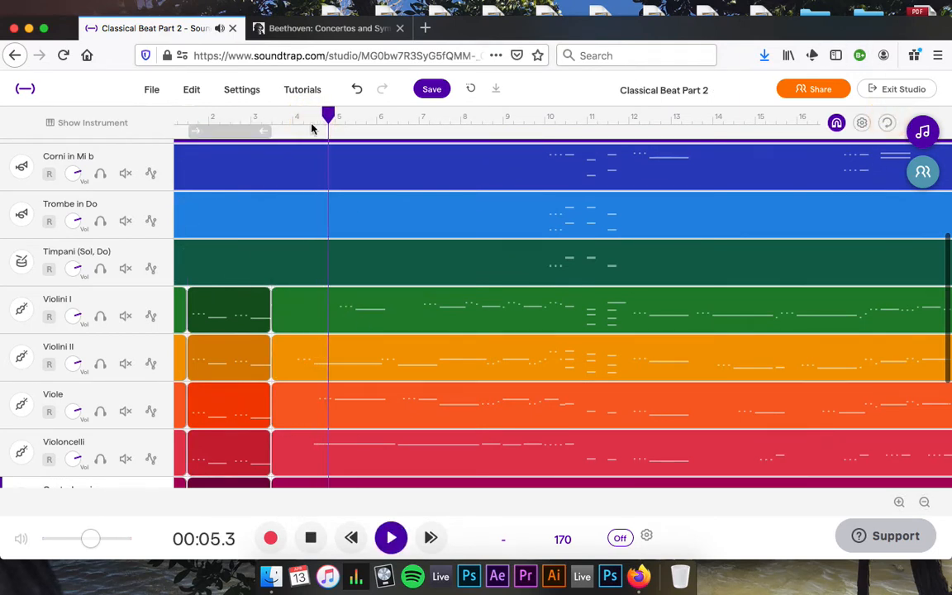
{"action": "scroll", "coordinate": [372, 373], "scroll_direction": "down", "scroll_amount": 1}
{"action": "scroll", "coordinate": [372, 373], "scroll_direction": "down", "scroll_amount": 1}
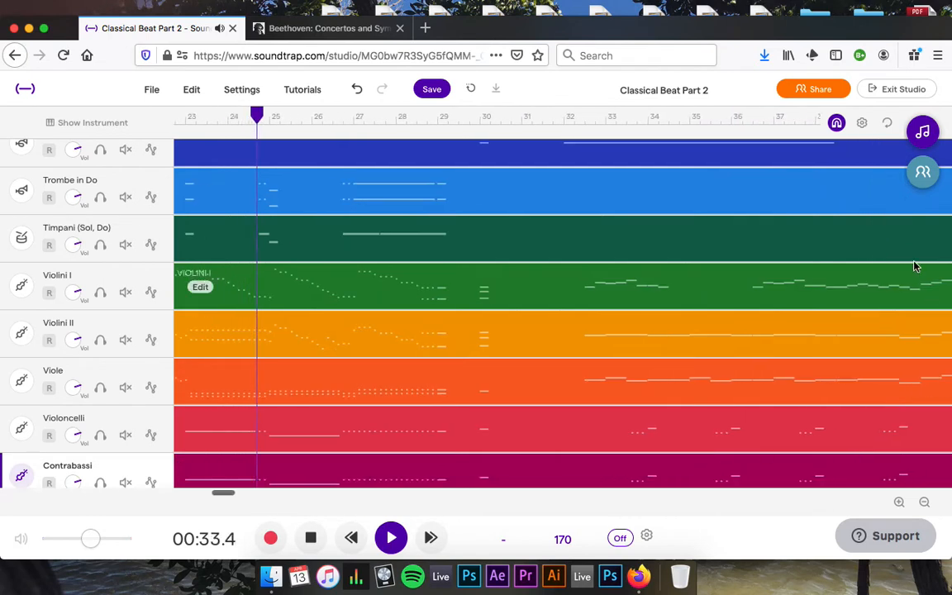
{"action": "scroll", "coordinate": [360, 264], "scroll_direction": "left", "scroll_amount": 2}
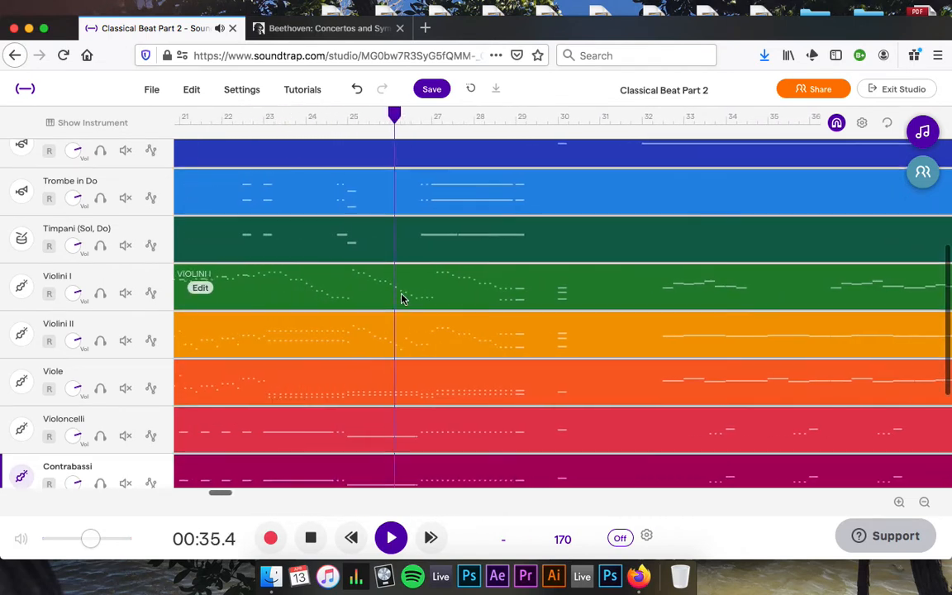
{"action": "scroll", "coordinate": [402, 299], "scroll_direction": "left", "scroll_amount": 1}
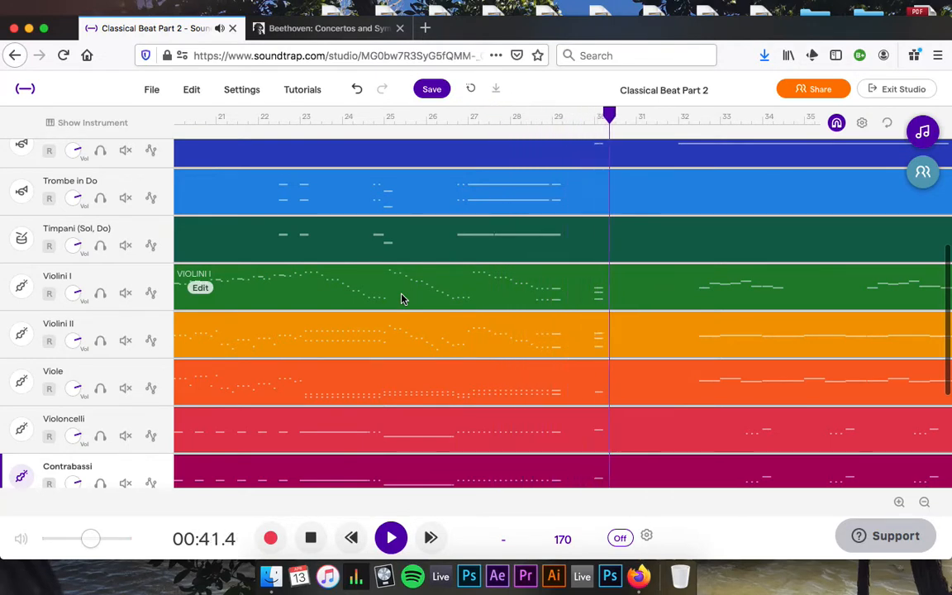
{"action": "key", "text": "space"}
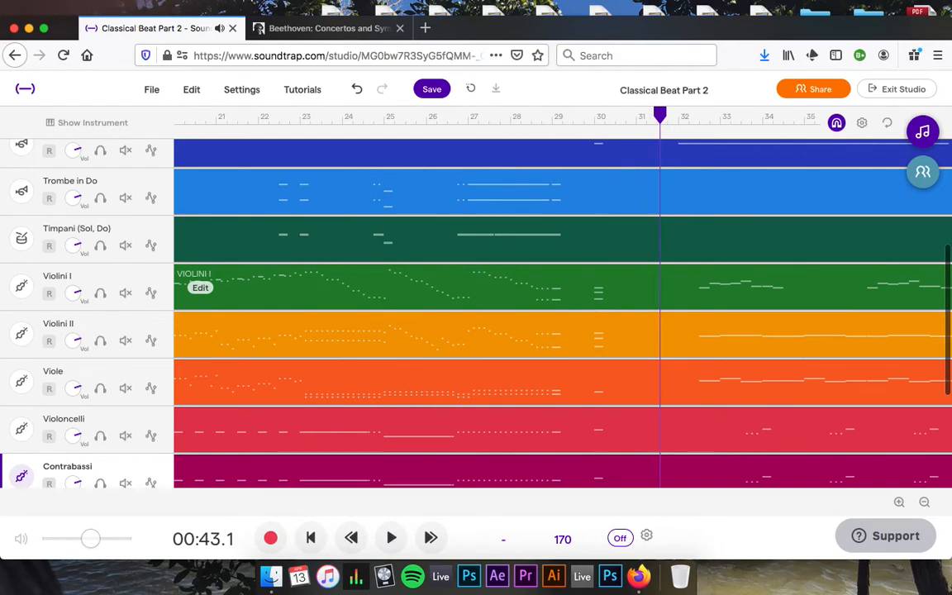
{"action": "scroll", "coordinate": [259, 298], "scroll_direction": "left", "scroll_amount": 3}
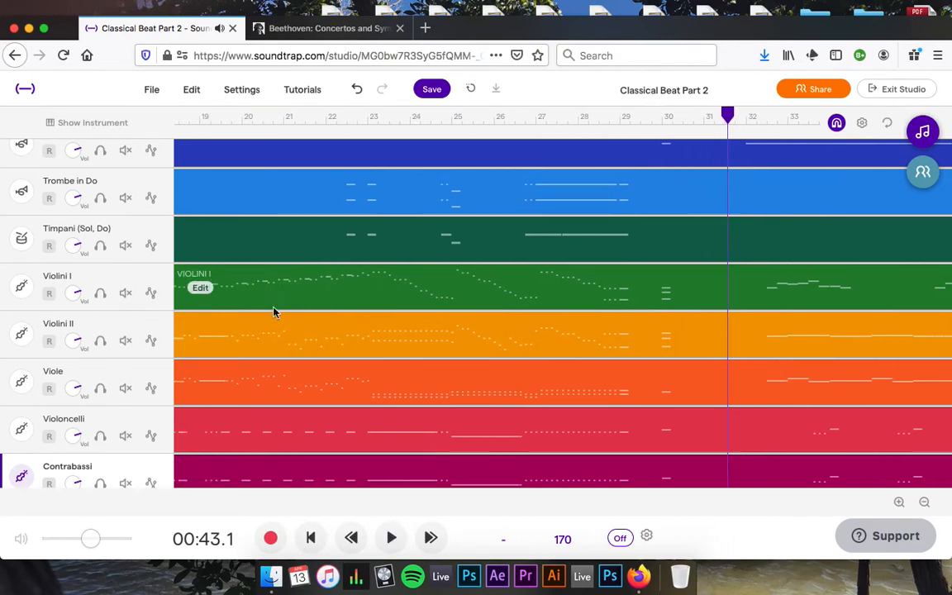
{"action": "scroll", "coordinate": [299, 321], "scroll_direction": "left", "scroll_amount": 1}
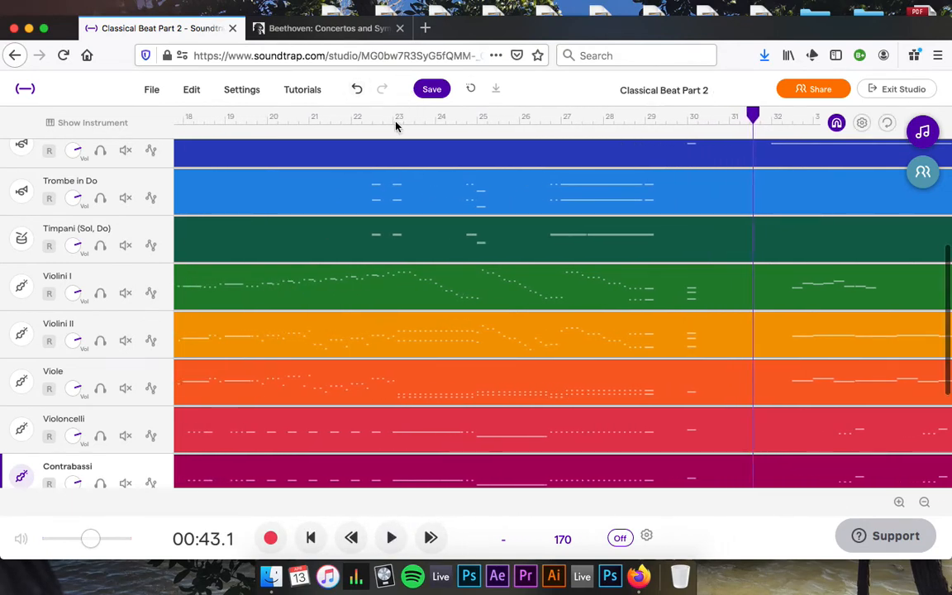
{"action": "left_click", "coordinate": [888, 125]}
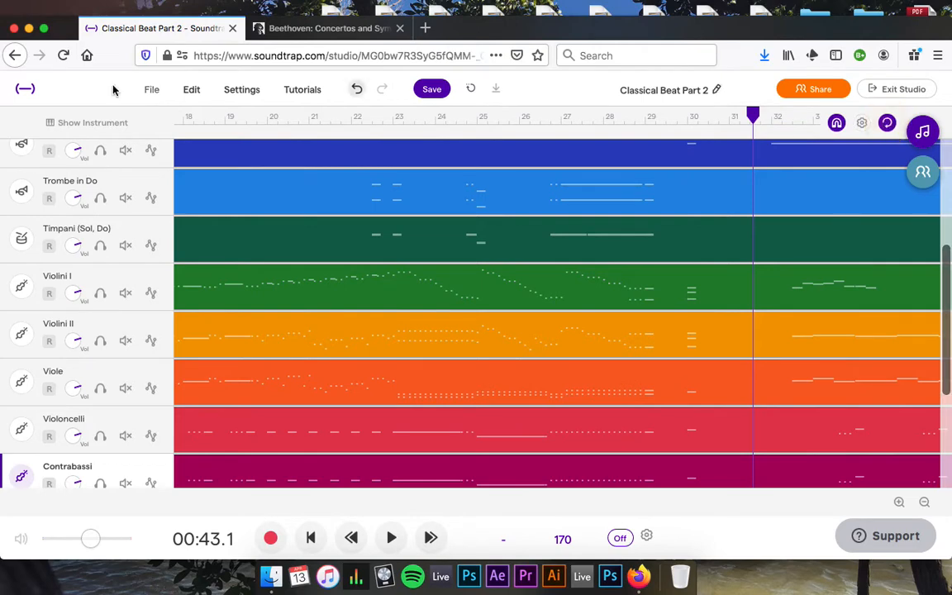
{"action": "scroll", "coordinate": [125, 169], "scroll_direction": "up", "scroll_amount": 1}
{"action": "scroll", "coordinate": [324, 175], "scroll_direction": "left", "scroll_amount": 10}
{"action": "scroll", "coordinate": [323, 175], "scroll_direction": "left", "scroll_amount": 7}
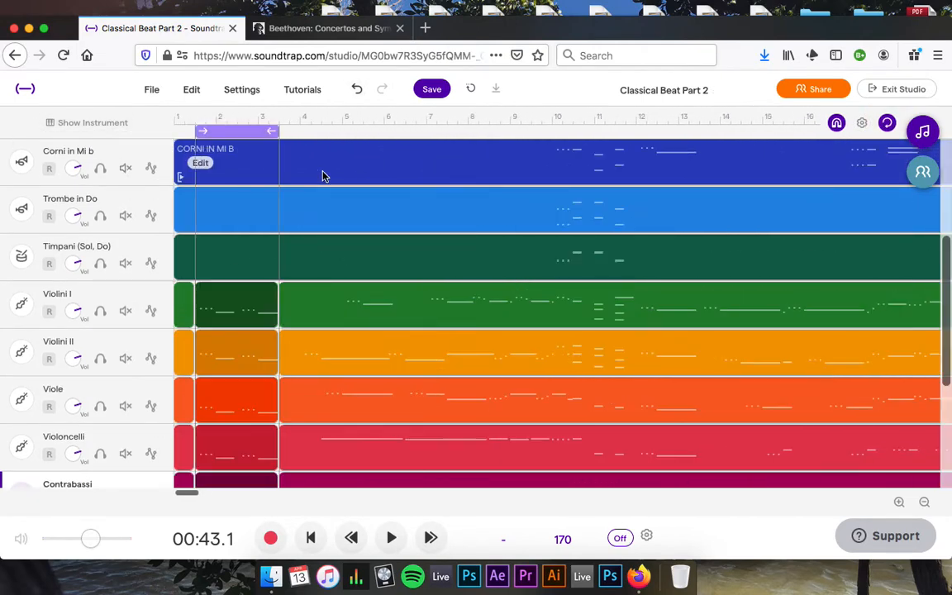
Stretch the loop region over bars 18–22, audition it, then move it later in the song.
{"action": "left_click_drag", "start_coordinate": [226, 133], "coordinate": [350, 180]}
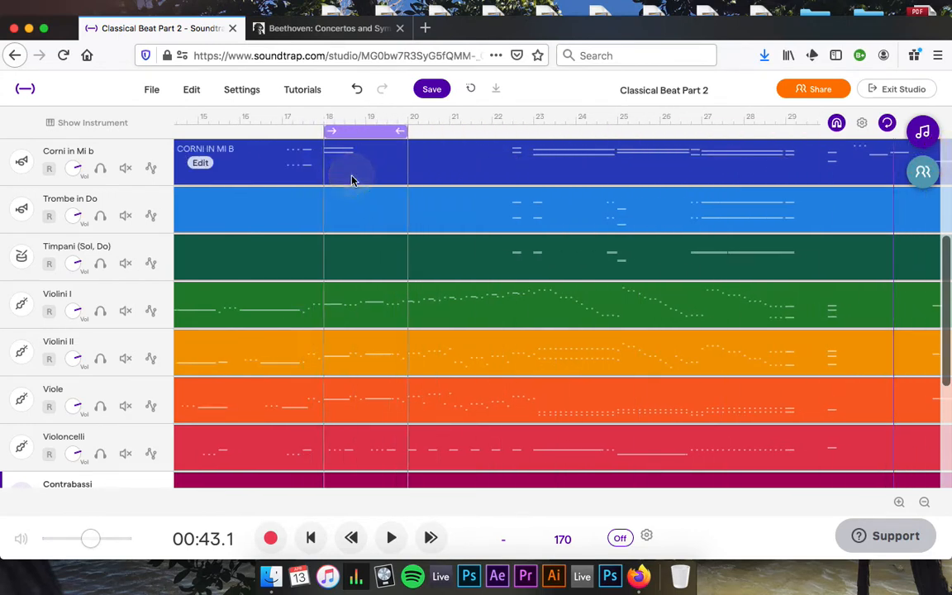
{"action": "left_click_drag", "start_coordinate": [405, 130], "coordinate": [485, 143]}
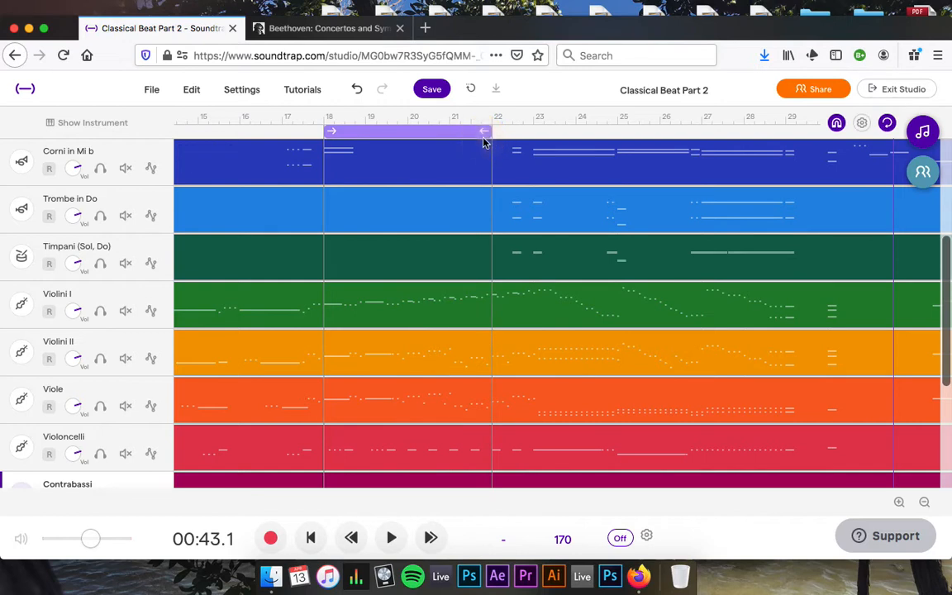
{"action": "key", "text": "space"}
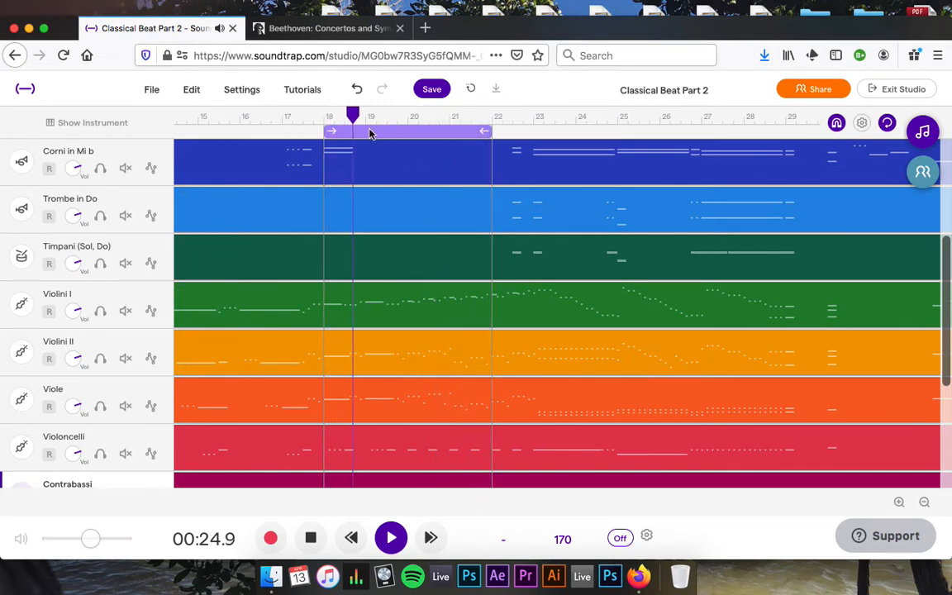
{"action": "left_click_drag", "start_coordinate": [372, 132], "coordinate": [540, 142]}
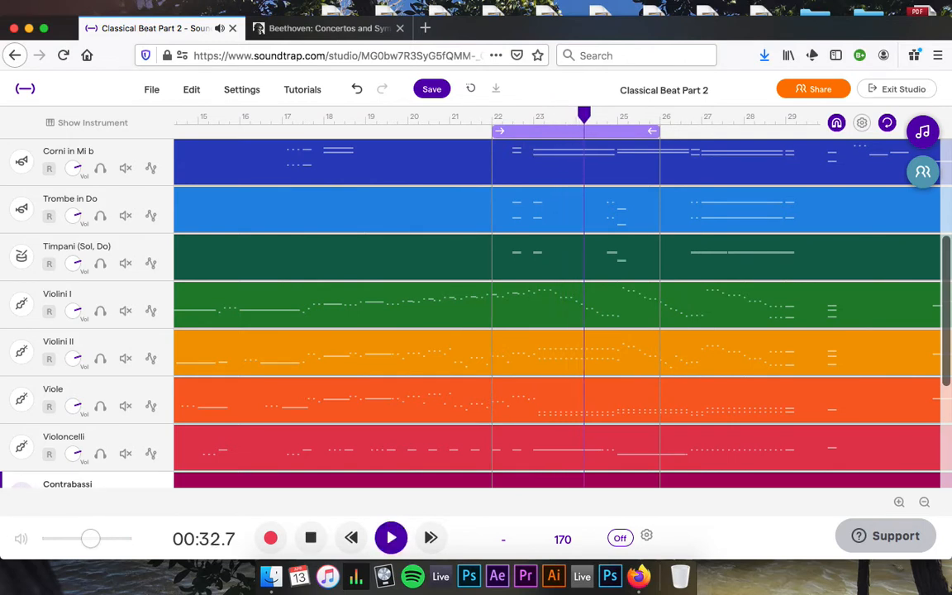
{"action": "left_click", "coordinate": [312, 540]}
{"action": "key", "text": "space"}
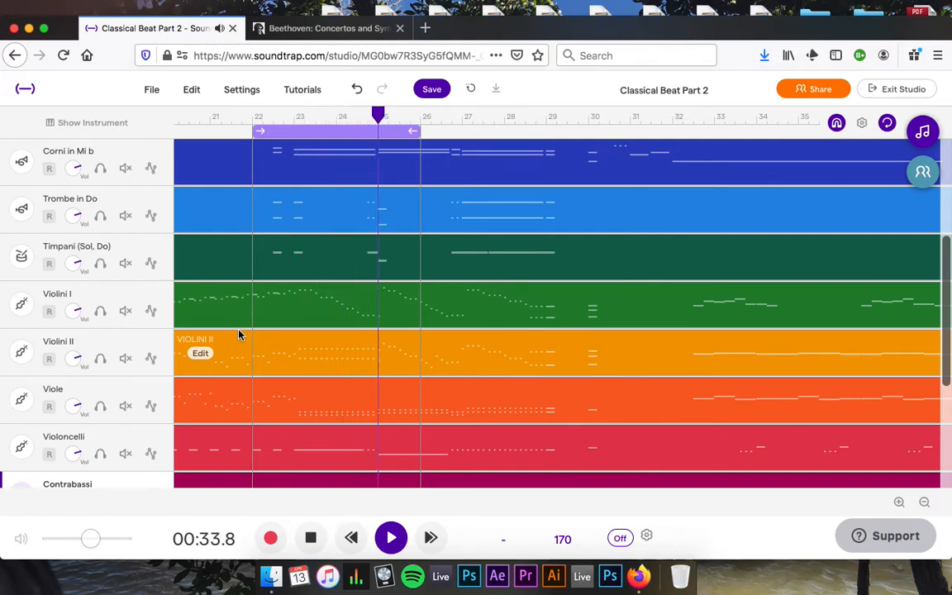
{"action": "key", "text": "space"}
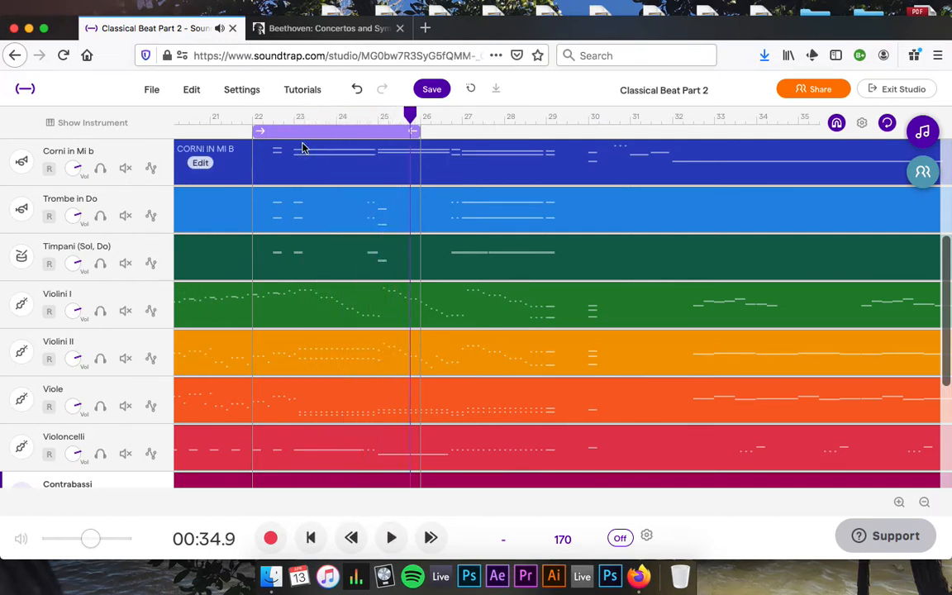
Position the loop over bars 23–27, audition it, and select clips across the tracks.
{"action": "left_click_drag", "start_coordinate": [297, 136], "coordinate": [340, 142]}
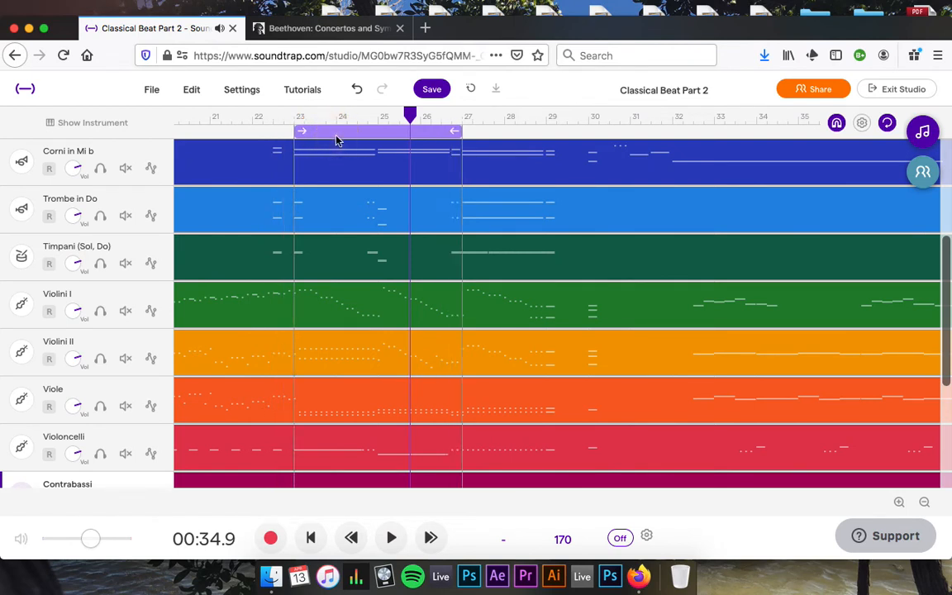
{"action": "left_click", "coordinate": [392, 540]}
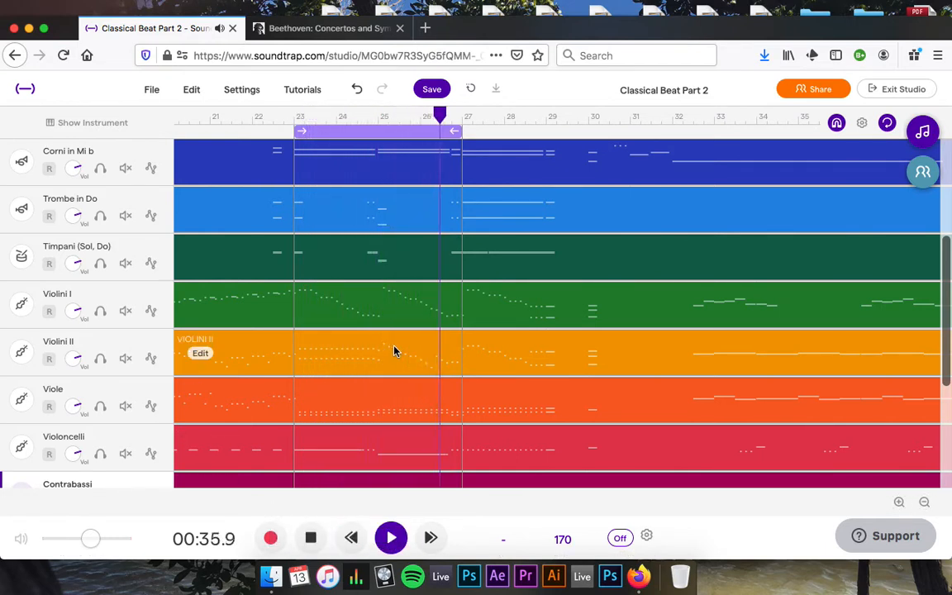
{"action": "key", "text": "space"}
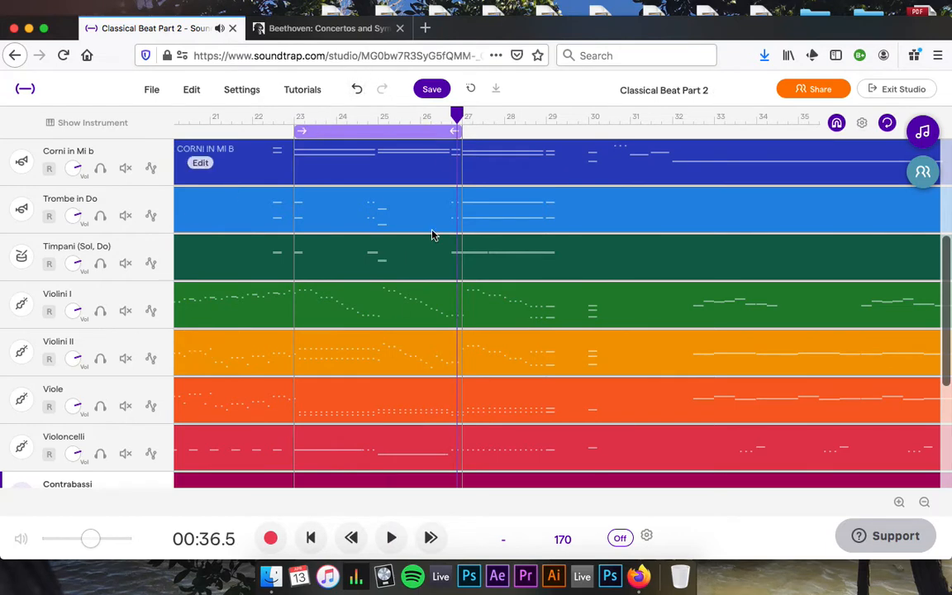
{"action": "scroll", "coordinate": [417, 248], "scroll_direction": "up", "scroll_amount": 5}
{"action": "scroll", "coordinate": [417, 249], "scroll_direction": "left", "scroll_amount": 1}
{"action": "scroll", "coordinate": [417, 249], "scroll_direction": "down", "scroll_amount": 4}
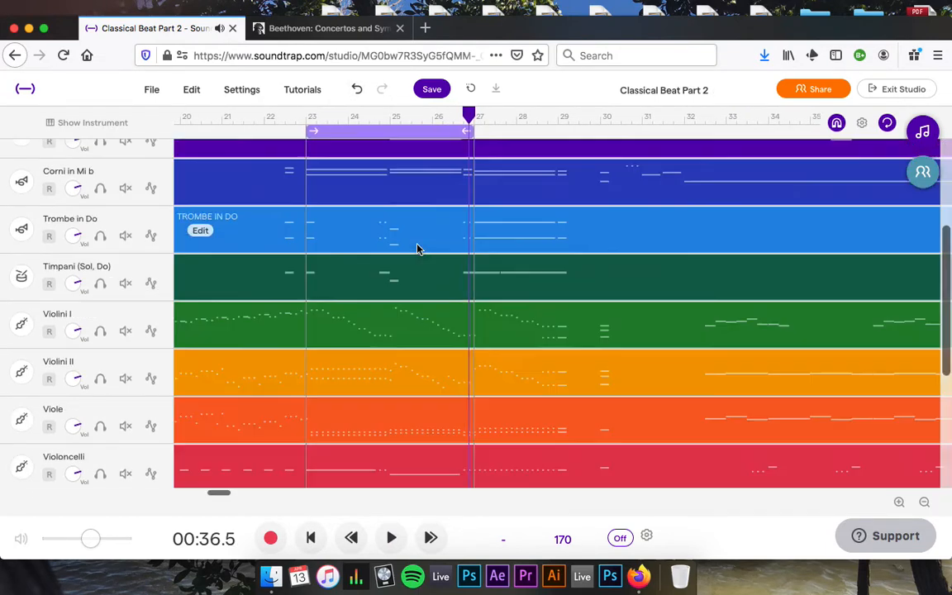
{"action": "scroll", "coordinate": [417, 249], "scroll_direction": "down", "scroll_amount": 5}
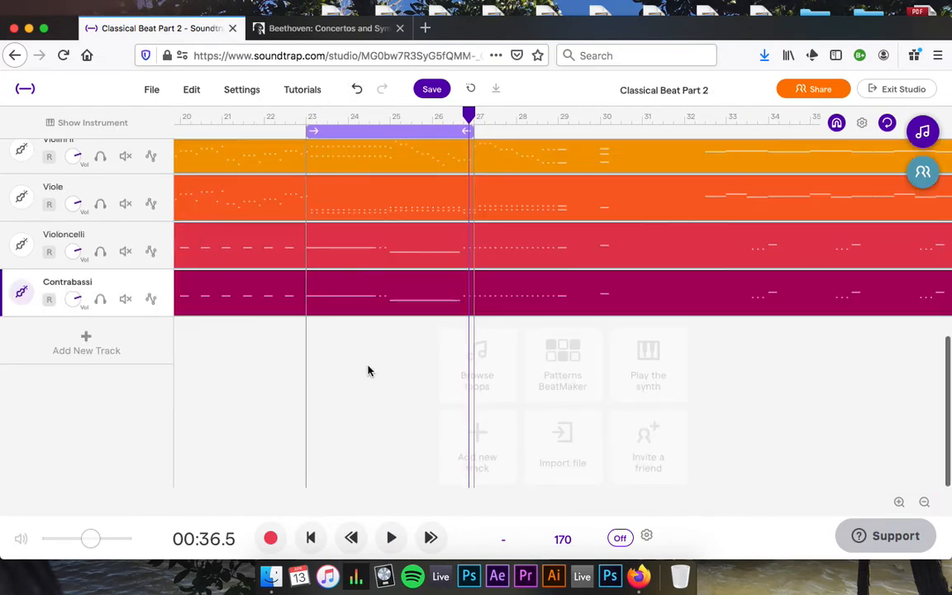
{"action": "left_click_drag", "start_coordinate": [357, 376], "coordinate": [380, 176]}
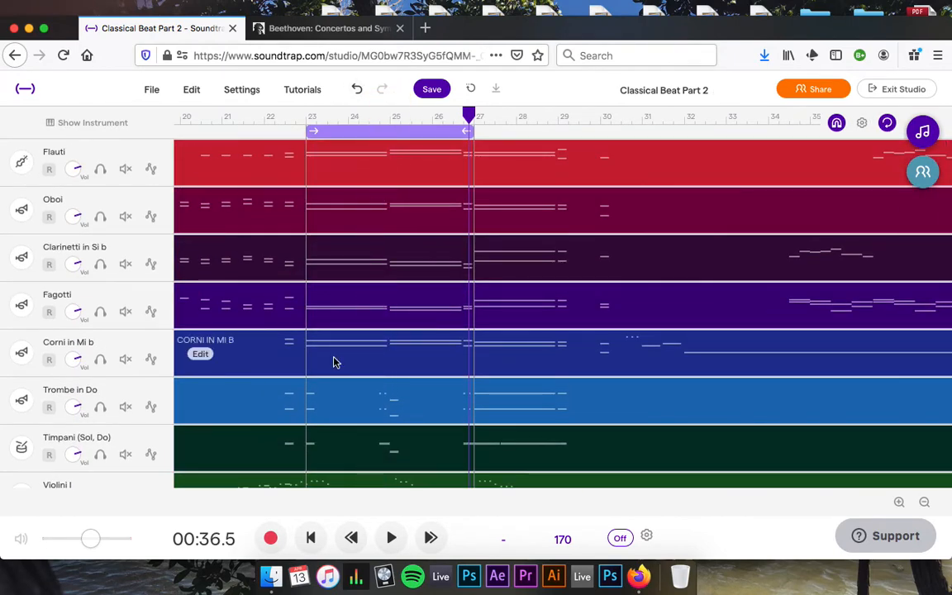
{"action": "scroll", "coordinate": [334, 361], "scroll_direction": "down", "scroll_amount": 4}
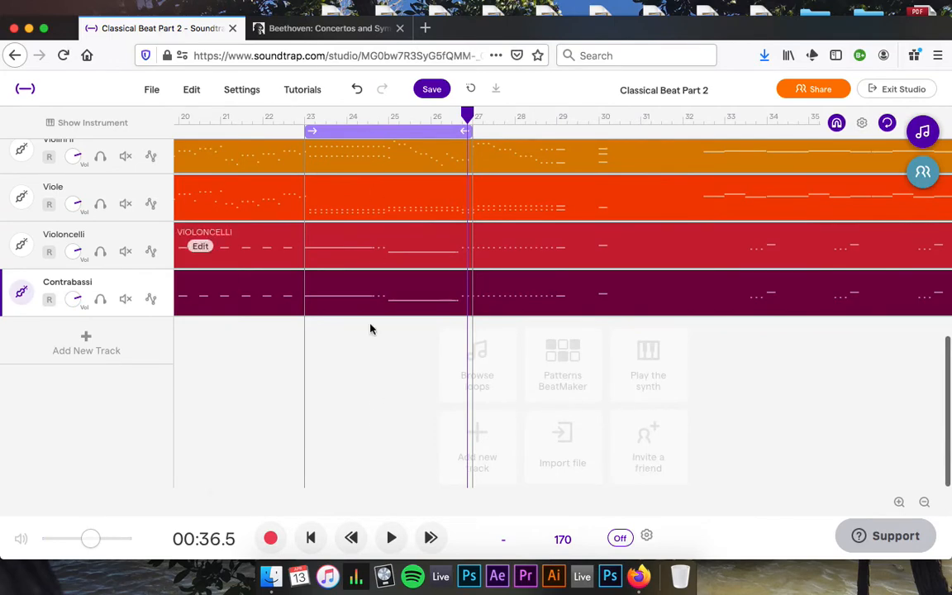
{"action": "scroll", "coordinate": [371, 329], "scroll_direction": "up", "scroll_amount": 5}
Split all selected clips at bar 23.
{"action": "left_click", "coordinate": [314, 118]}
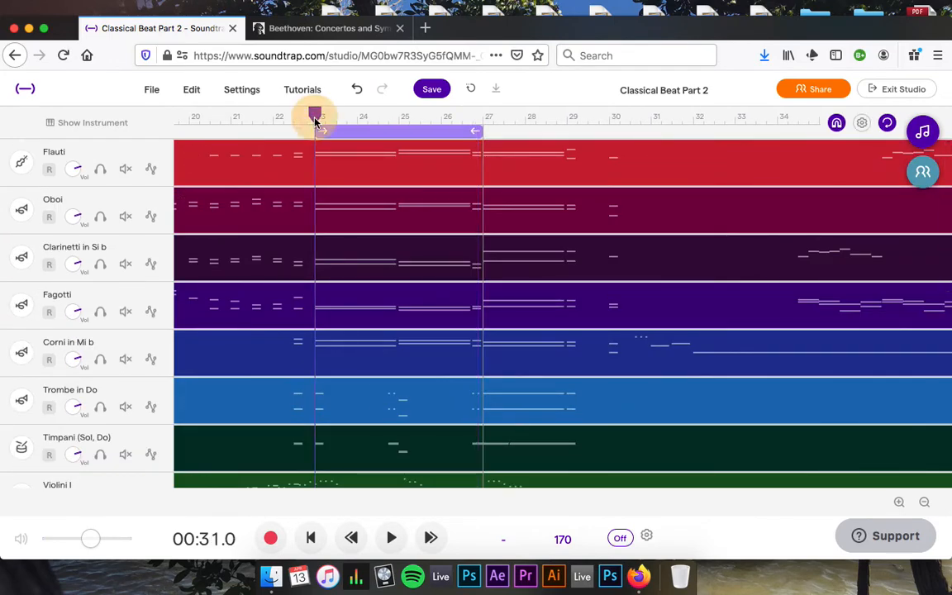
{"action": "mouse_move", "coordinate": [319, 359]}
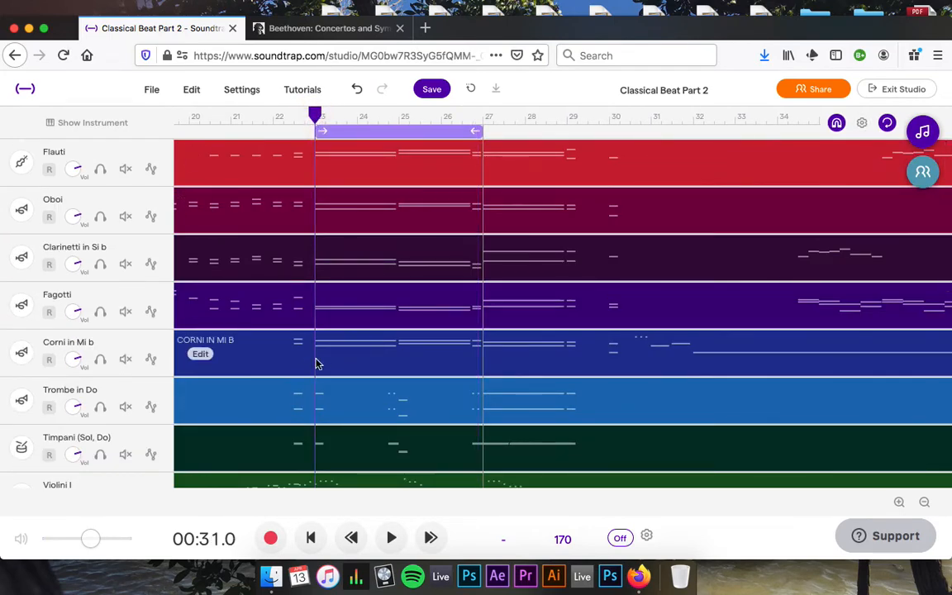
{"action": "key", "text": "super+e"}
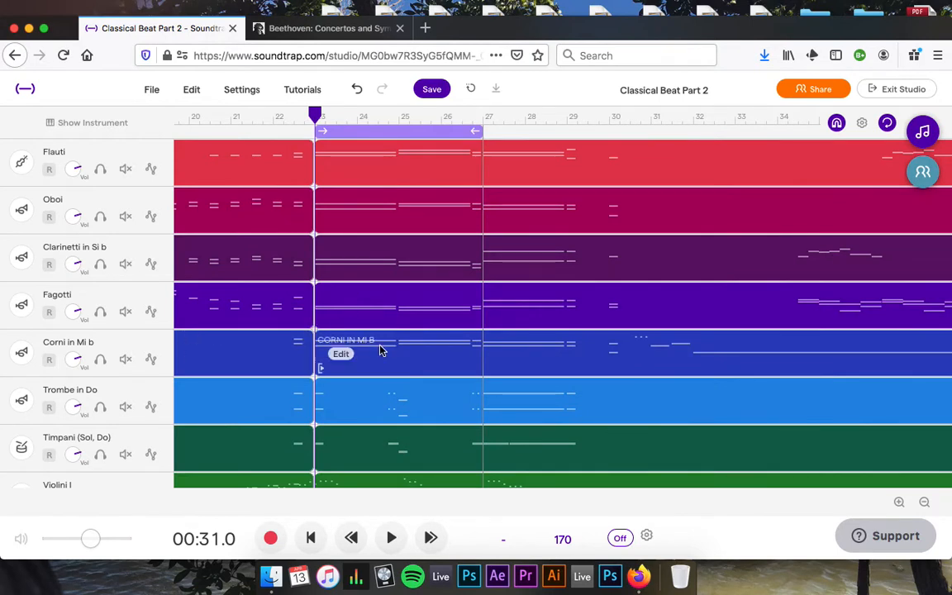
Select the clips after bar 23 on every track and split them at bar 27.
{"action": "left_click", "coordinate": [485, 123]}
{"action": "mouse_move", "coordinate": [428, 336]}
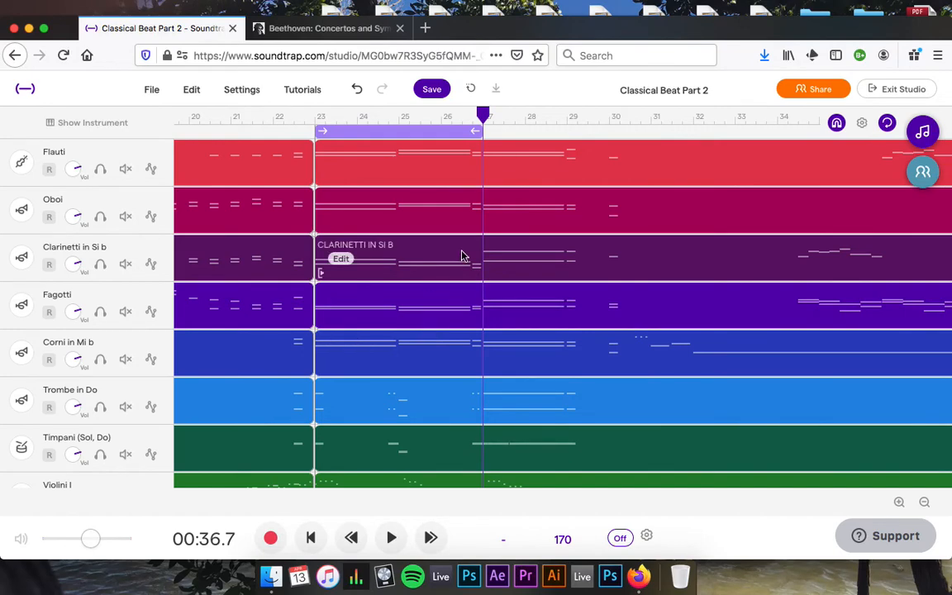
{"action": "scroll", "coordinate": [463, 256], "scroll_direction": "down", "scroll_amount": 8}
{"action": "left_click", "coordinate": [406, 100]}
{"action": "left_click_drag", "start_coordinate": [408, 95], "coordinate": [419, 176]}
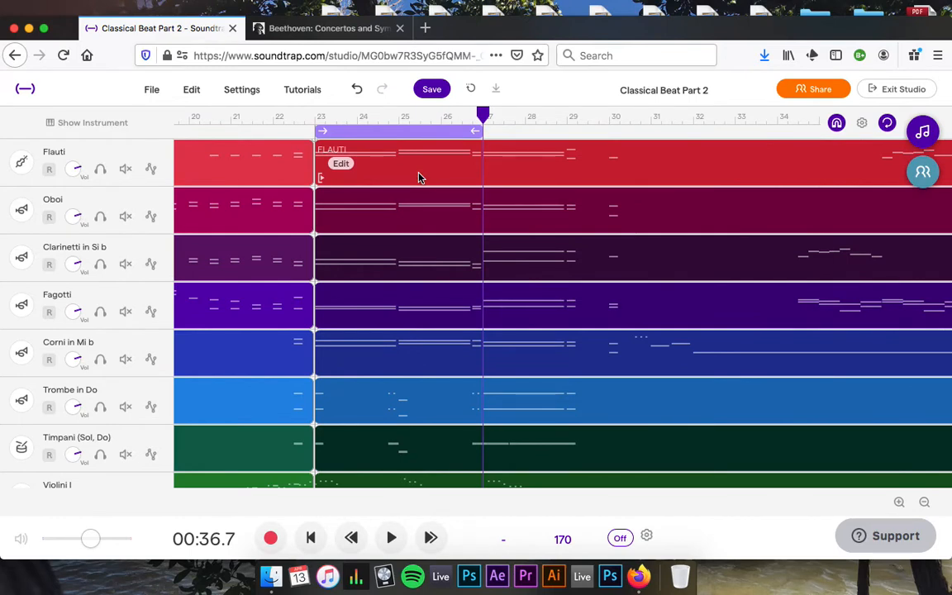
{"action": "key", "text": "super+e"}
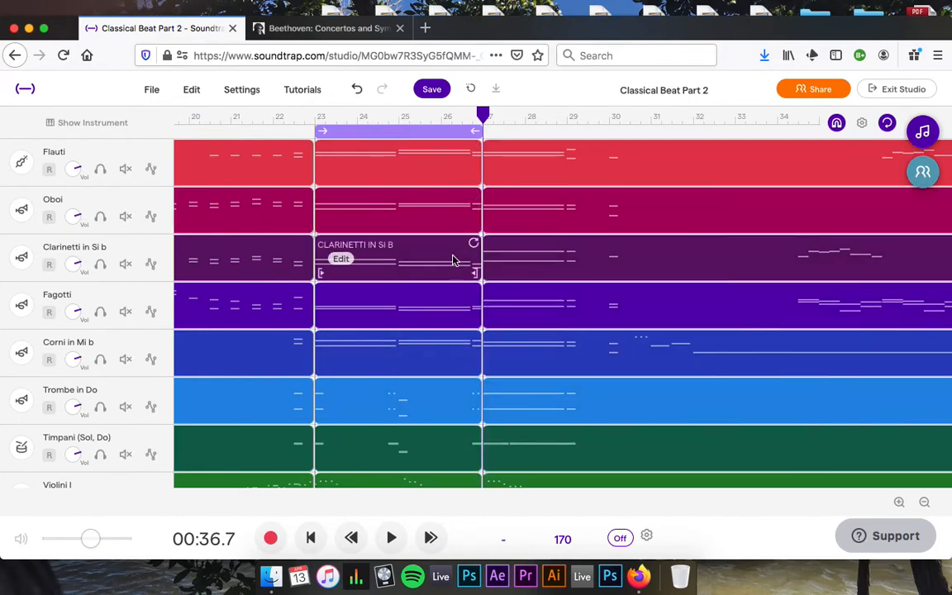
{"action": "scroll", "coordinate": [453, 261], "scroll_direction": "down", "scroll_amount": 5}
{"action": "scroll", "coordinate": [453, 261], "scroll_direction": "up", "scroll_amount": 5}
{"action": "scroll", "coordinate": [452, 262], "scroll_direction": "left", "scroll_amount": 1}
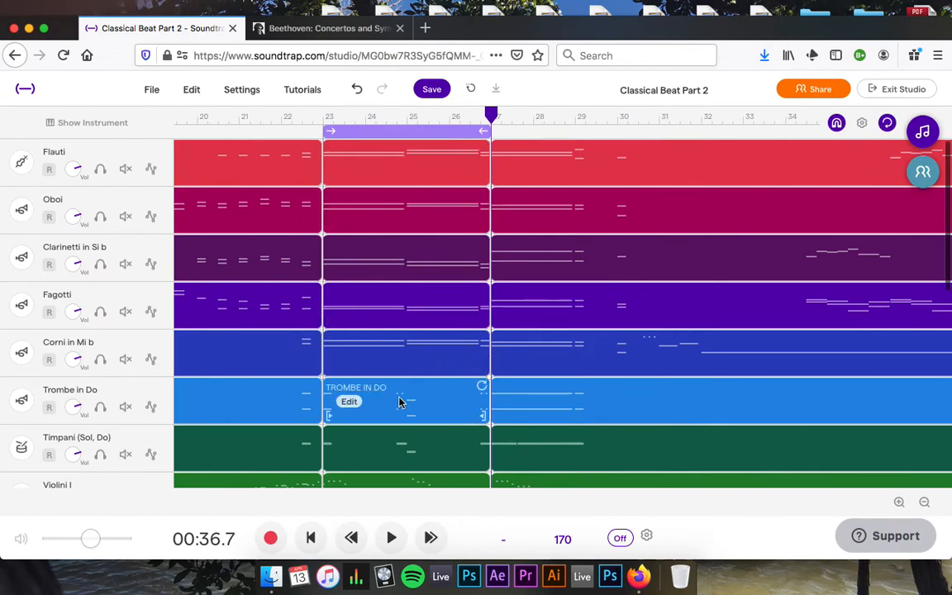
{"action": "left_click", "coordinate": [924, 501]}
{"action": "left_click", "coordinate": [924, 502]}
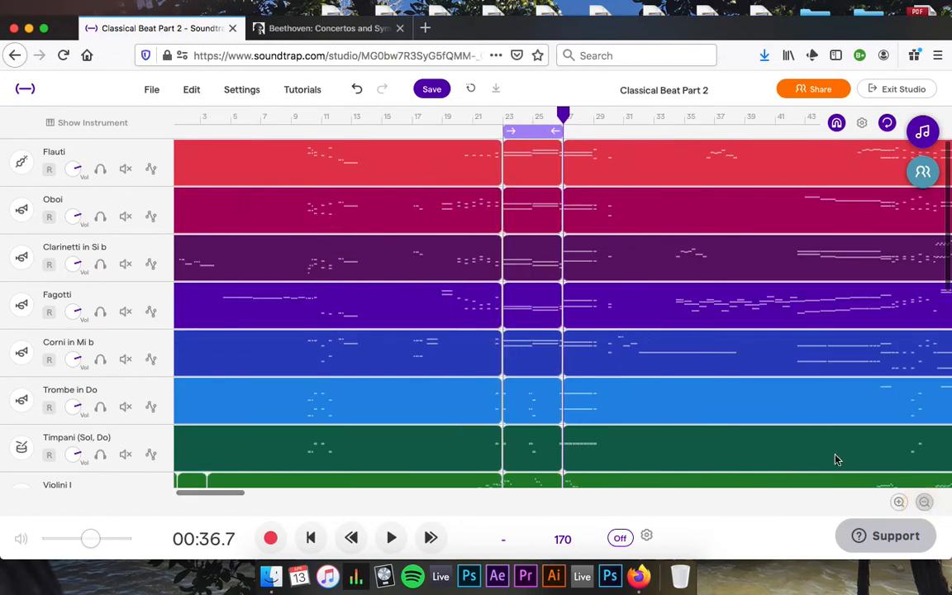
Delete the selected clips in bars 1–22.
{"action": "scroll", "coordinate": [516, 306], "scroll_direction": "down", "scroll_amount": 4}
{"action": "scroll", "coordinate": [515, 306], "scroll_direction": "down", "scroll_amount": 3}
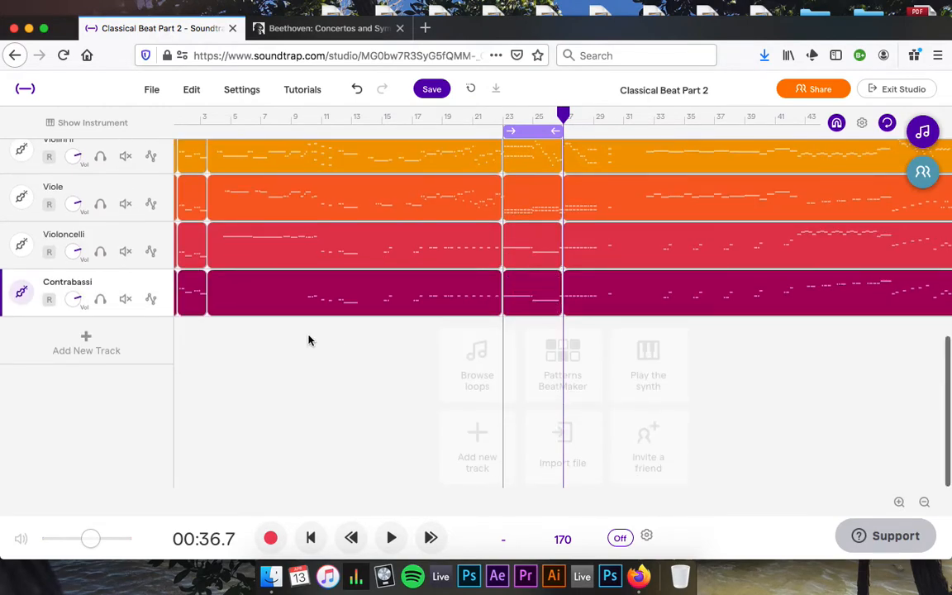
{"action": "scroll", "coordinate": [308, 340], "scroll_direction": "up", "scroll_amount": 6}
{"action": "scroll", "coordinate": [308, 339], "scroll_direction": "down", "scroll_amount": 7}
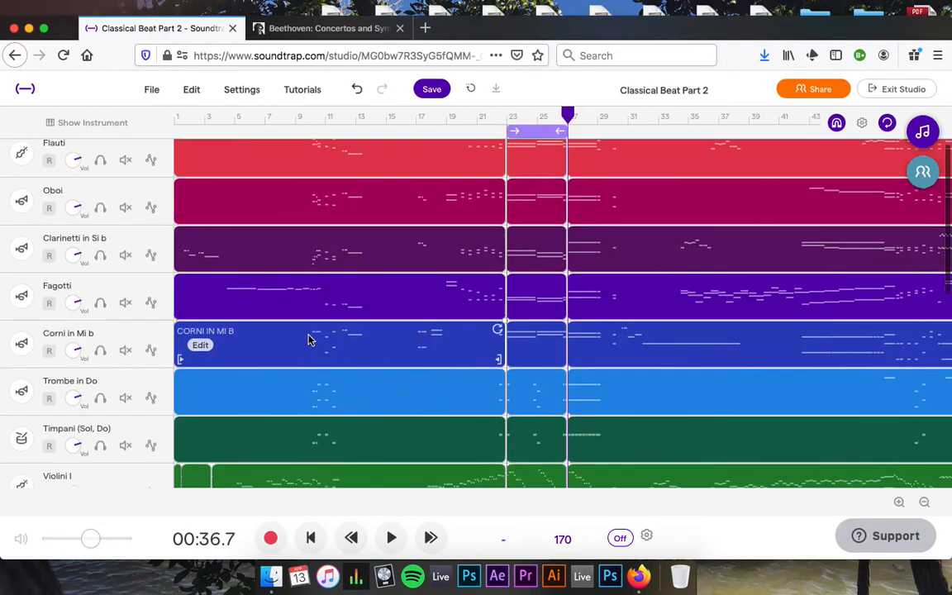
{"action": "scroll", "coordinate": [298, 404], "scroll_direction": "up", "scroll_amount": 7}
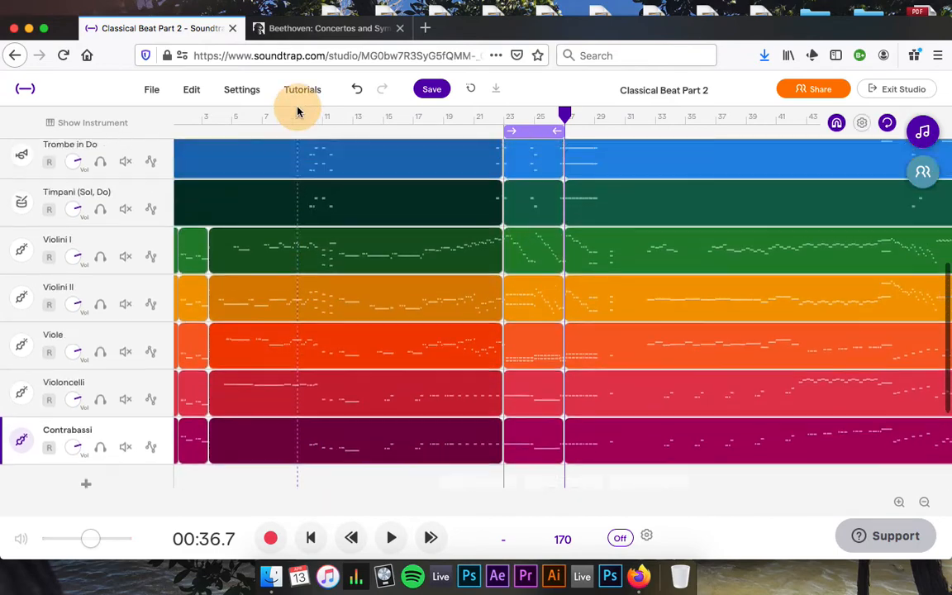
{"action": "left_click_drag", "start_coordinate": [298, 159], "coordinate": [316, 159]}
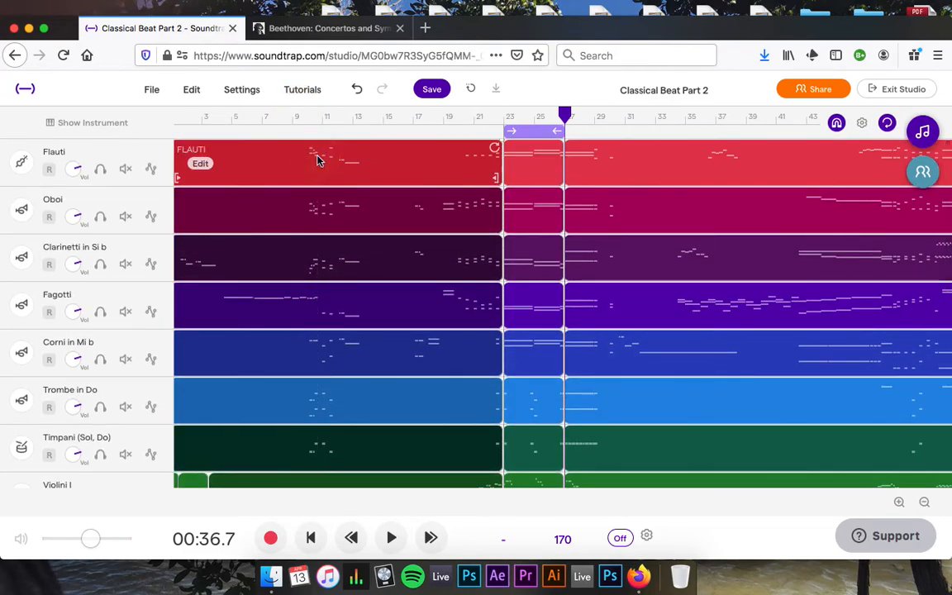
{"action": "key", "text": "BackSpace"}
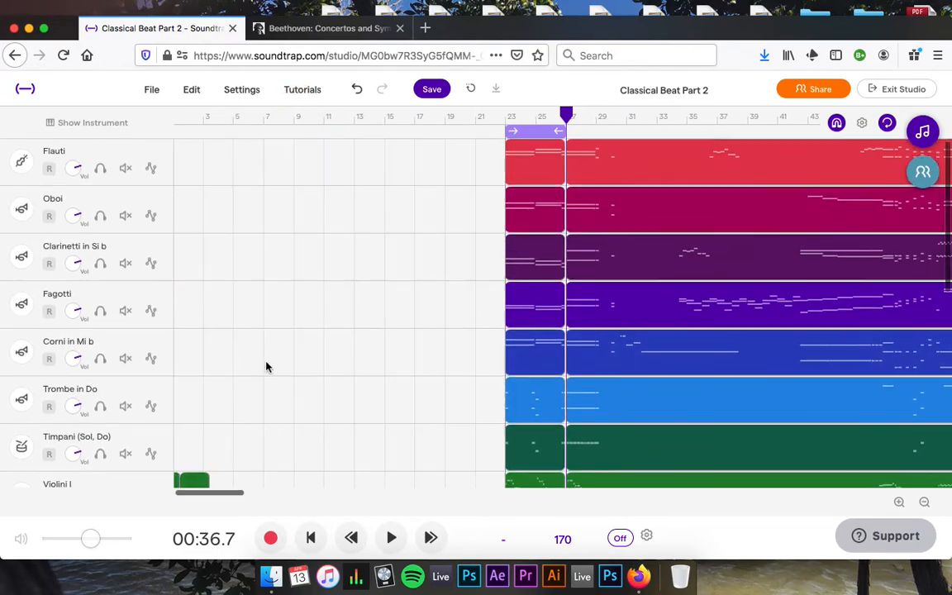
{"action": "scroll", "coordinate": [265, 365], "scroll_direction": "down", "scroll_amount": 4}
{"action": "scroll", "coordinate": [266, 363], "scroll_direction": "down", "scroll_amount": 2}
Delete every clip from bar 27 onward.
{"action": "left_click_drag", "start_coordinate": [181, 460], "coordinate": [158, 209]}
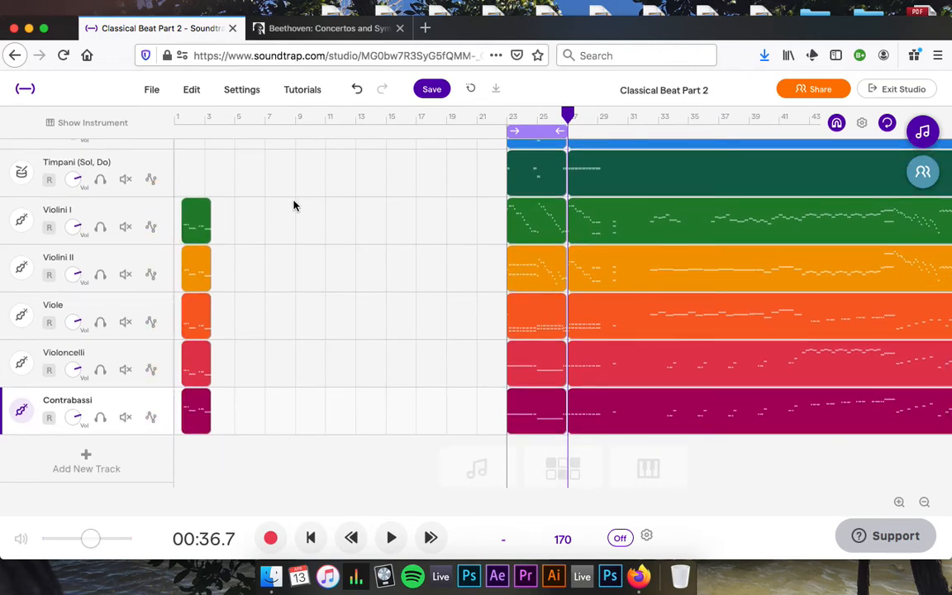
{"action": "scroll", "coordinate": [340, 223], "scroll_direction": "up", "scroll_amount": 6}
{"action": "scroll", "coordinate": [338, 225], "scroll_direction": "right", "scroll_amount": 2}
{"action": "scroll", "coordinate": [340, 225], "scroll_direction": "down", "scroll_amount": 5}
{"action": "scroll", "coordinate": [340, 225], "scroll_direction": "right", "scroll_amount": 2}
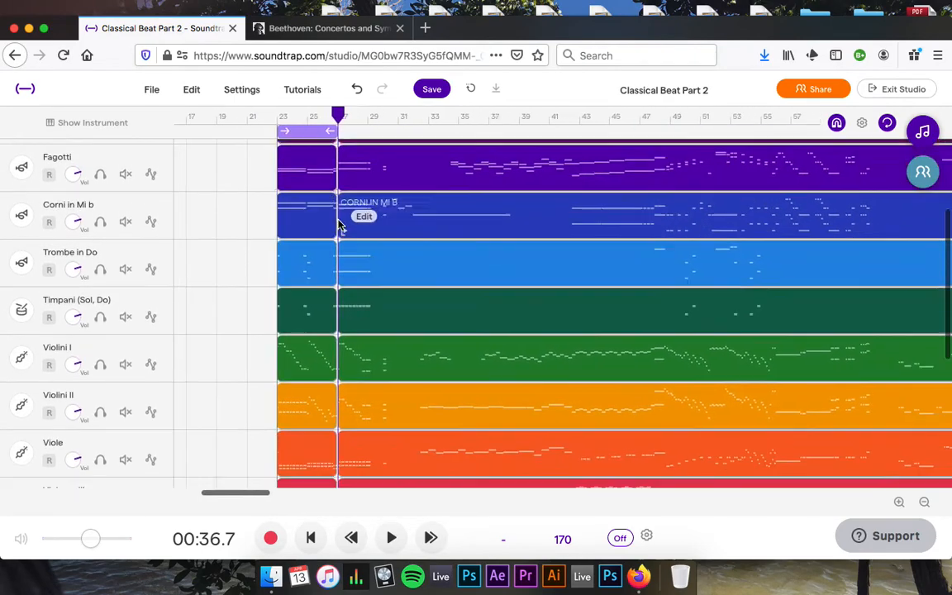
{"action": "left_click", "coordinate": [366, 194]}
{"action": "left_click_drag", "start_coordinate": [361, 173], "coordinate": [445, 156]}
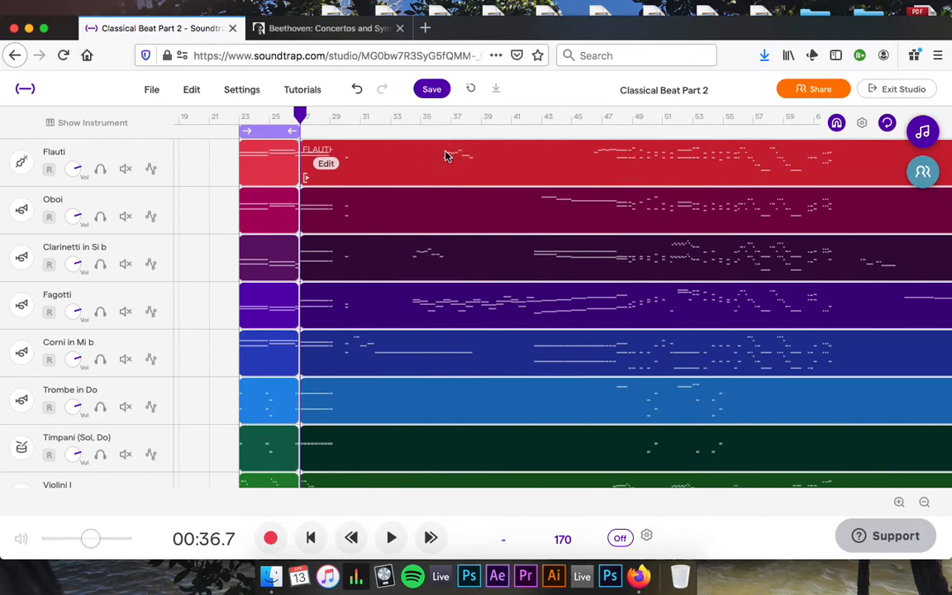
{"action": "key", "text": "Delete"}
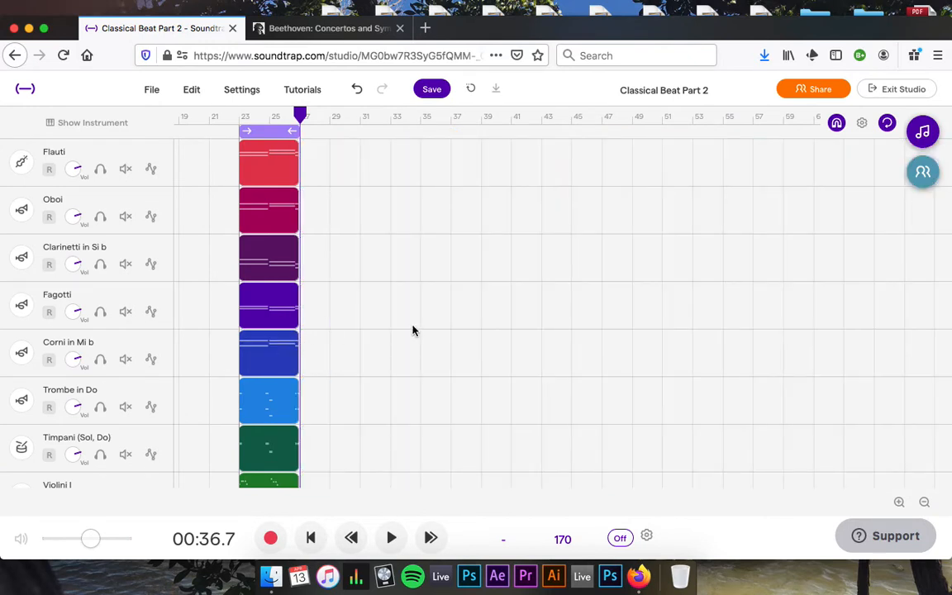
{"action": "scroll", "coordinate": [413, 331], "scroll_direction": "left", "scroll_amount": 5}
{"action": "scroll", "coordinate": [413, 330], "scroll_direction": "down", "scroll_amount": 5}
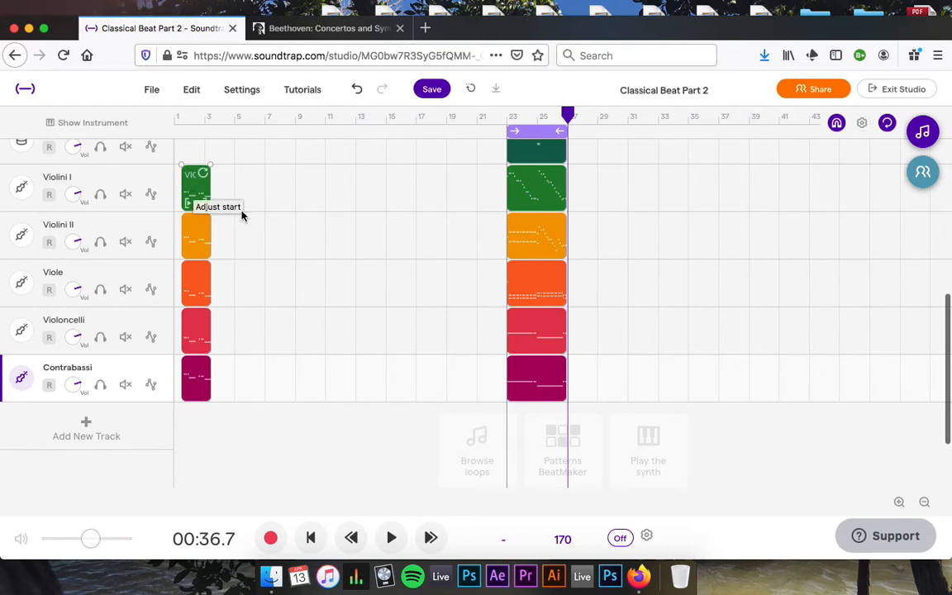
{"action": "scroll", "coordinate": [538, 389], "scroll_direction": "up", "scroll_amount": 2}
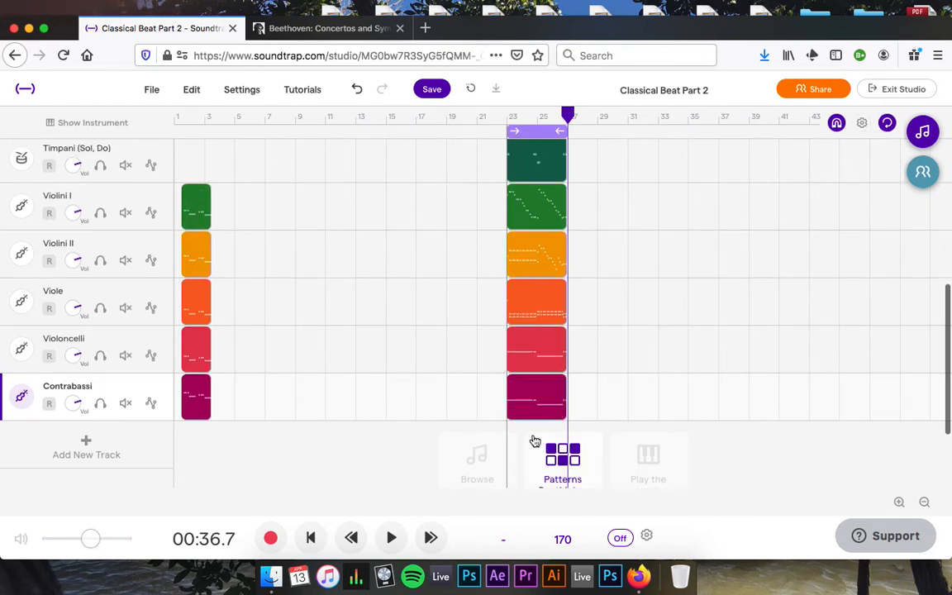
{"action": "scroll", "coordinate": [534, 441], "scroll_direction": "up", "scroll_amount": 2}
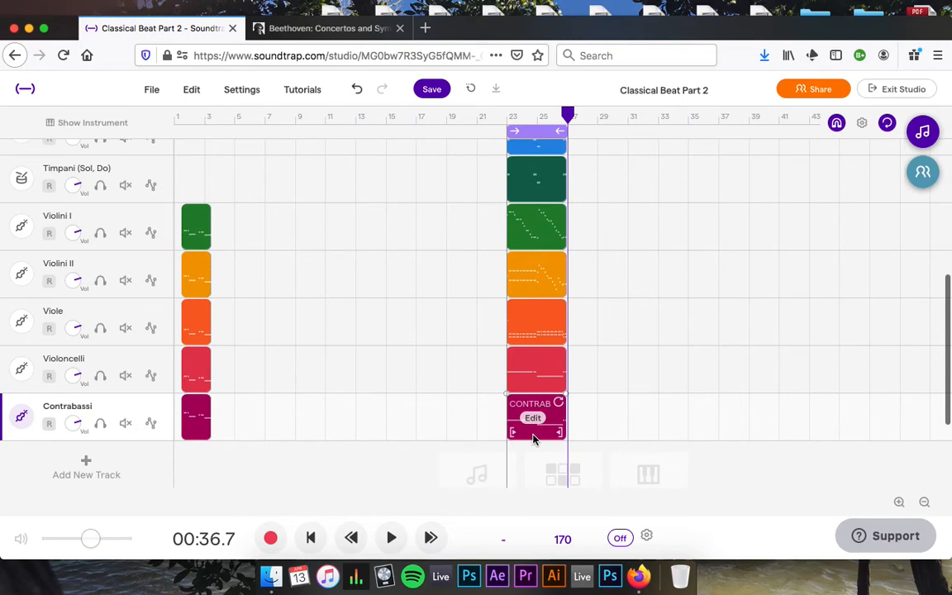
{"action": "scroll", "coordinate": [533, 439], "scroll_direction": "up", "scroll_amount": 5}
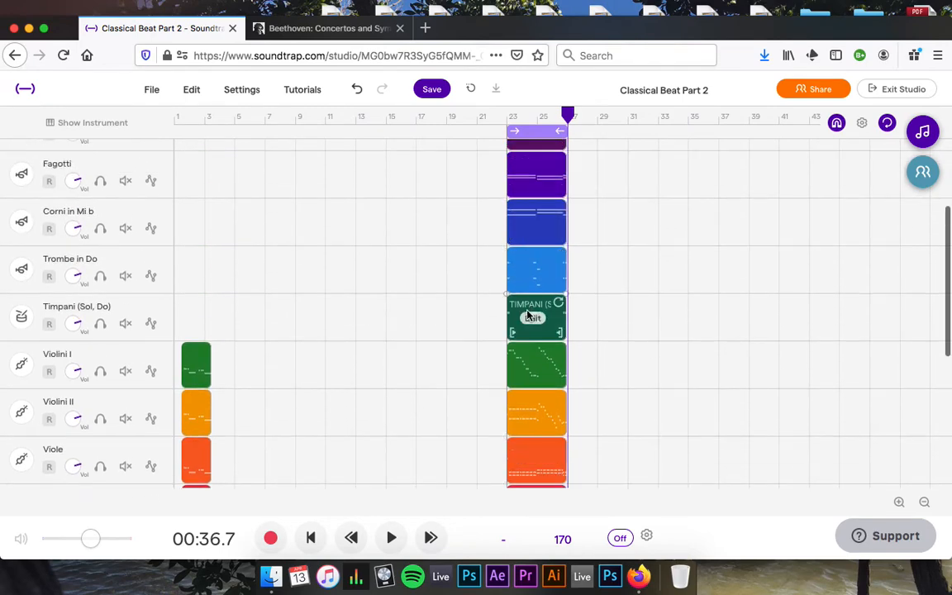
{"action": "scroll", "coordinate": [333, 230], "scroll_direction": "down", "scroll_amount": 6}
{"action": "scroll", "coordinate": [334, 231], "scroll_direction": "up", "scroll_amount": 9}
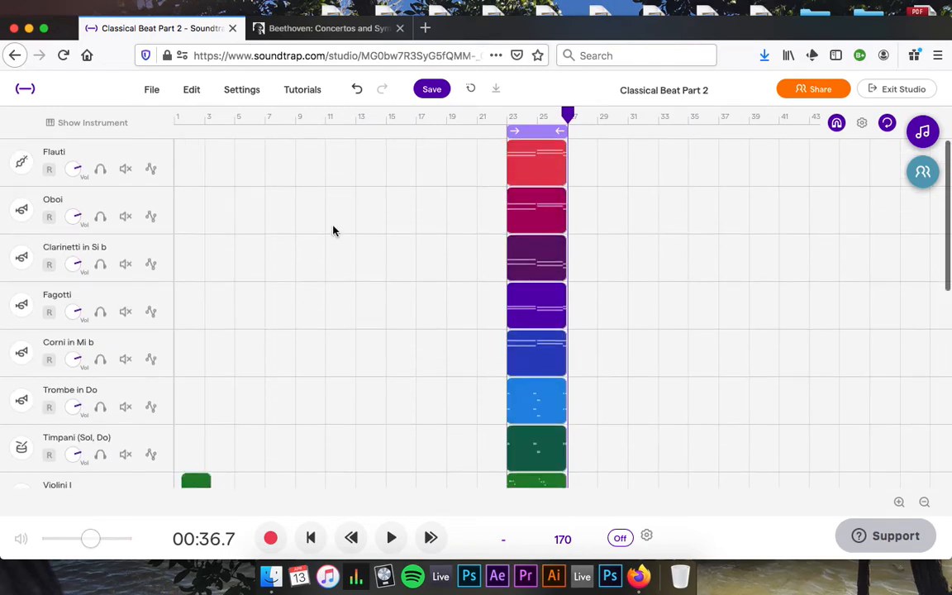
{"action": "scroll", "coordinate": [333, 230], "scroll_direction": "down", "scroll_amount": 5}
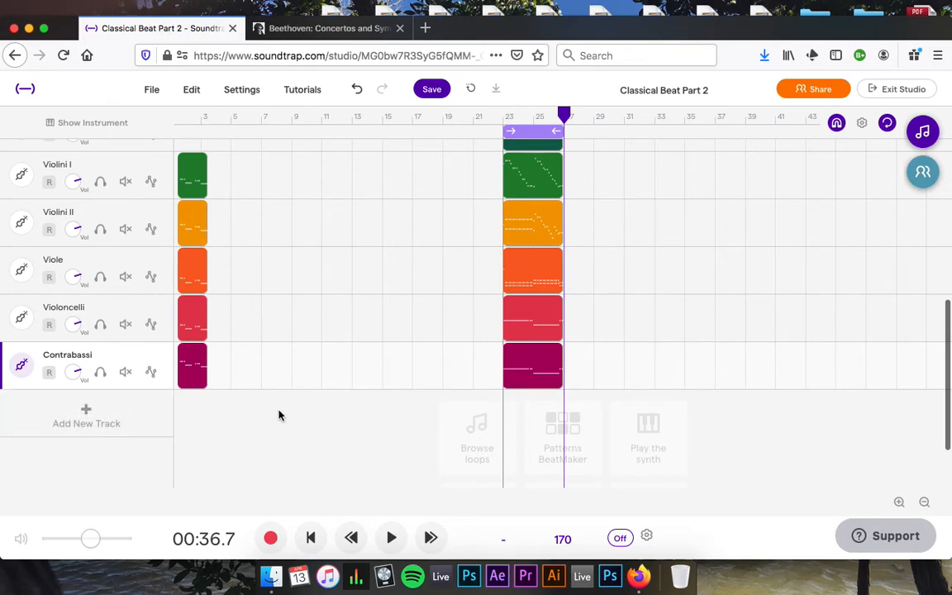
{"action": "scroll", "coordinate": [278, 414], "scroll_direction": "up", "scroll_amount": 2}
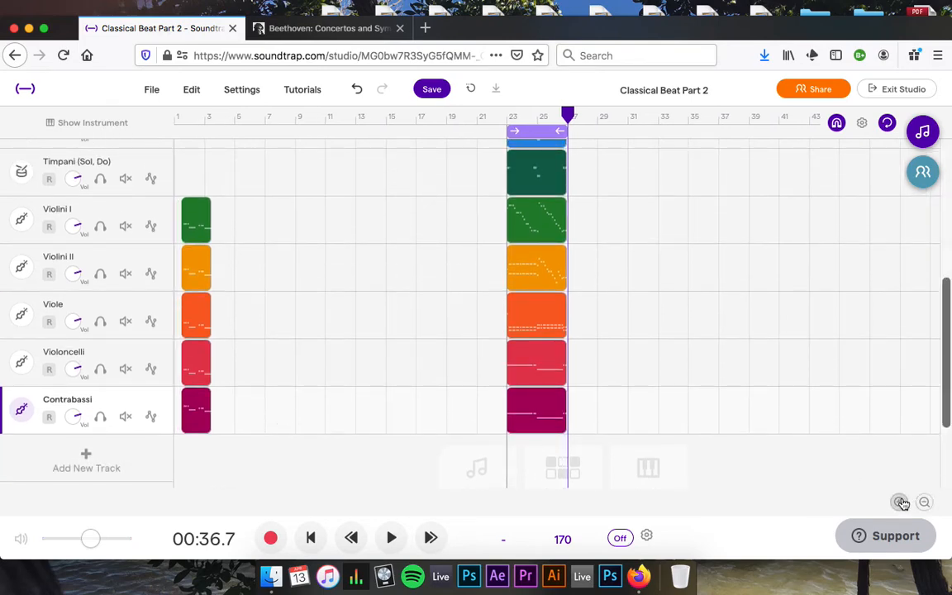
Zoom in on the timeline and switch off cycle playback.
{"action": "left_click", "coordinate": [901, 502]}
{"action": "scroll", "coordinate": [353, 402], "scroll_direction": "left", "scroll_amount": 10}
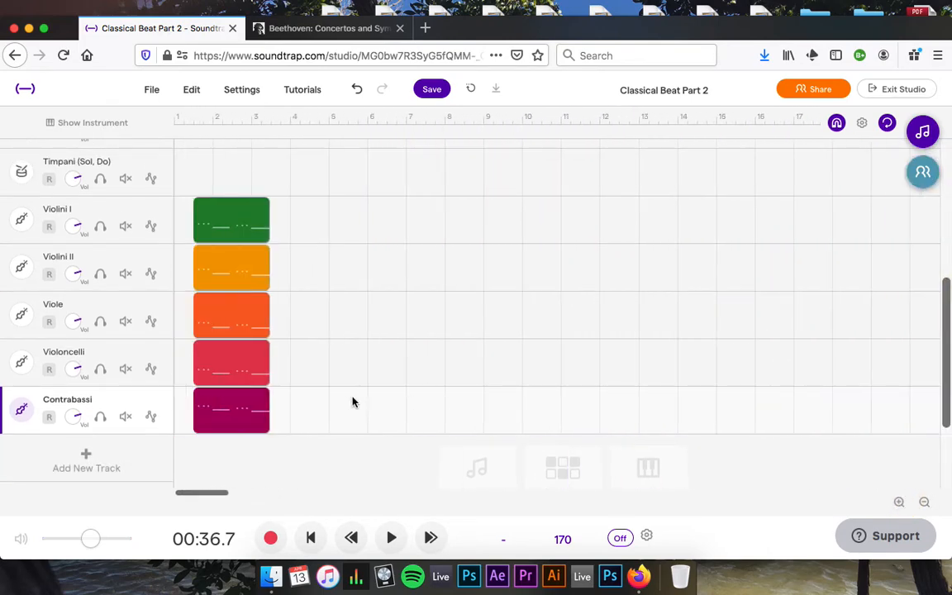
{"action": "left_click", "coordinate": [887, 122]}
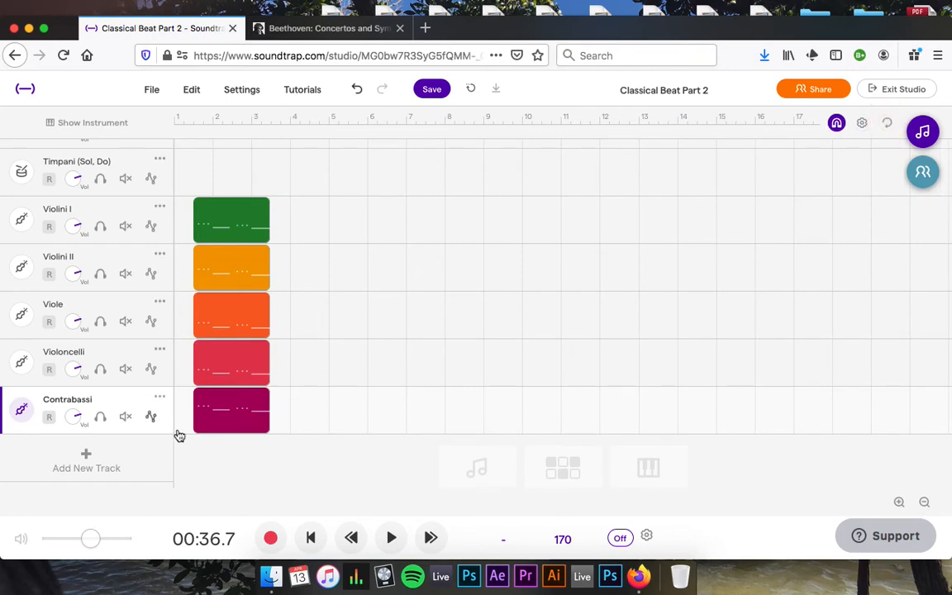
Select the five short string clips and extend their loops to bar 23.
{"action": "left_click_drag", "start_coordinate": [215, 472], "coordinate": [227, 210]}
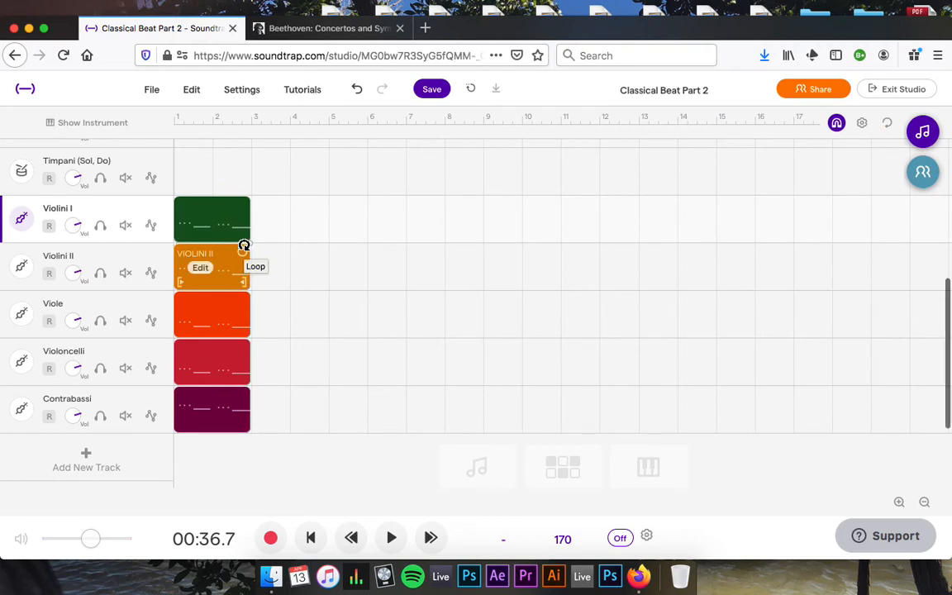
{"action": "left_click_drag", "start_coordinate": [244, 205], "coordinate": [774, 303]}
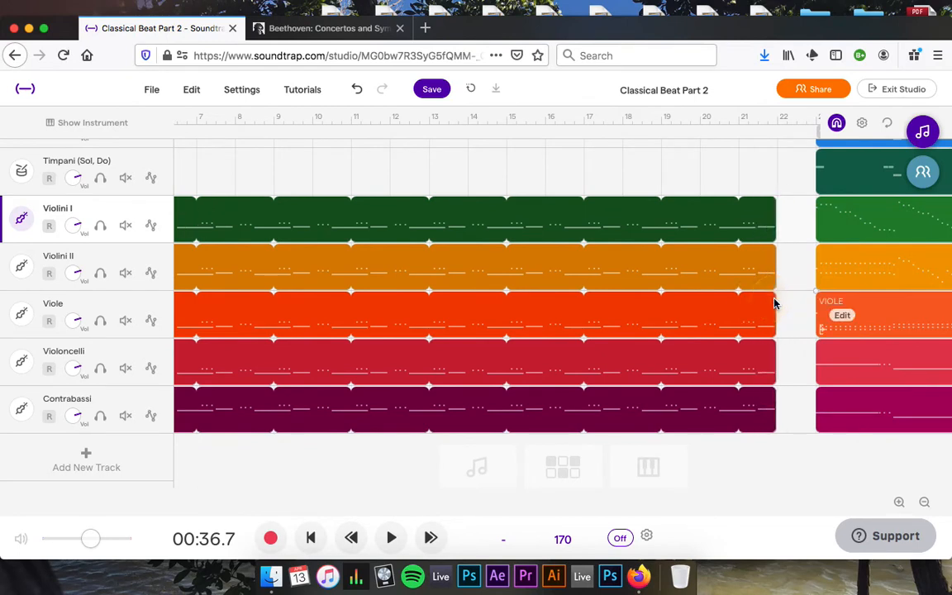
{"action": "left_click", "coordinate": [767, 118]}
{"action": "mouse_move", "coordinate": [768, 123]}
{"action": "left_mouse_down"}
{"action": "mouse_move", "coordinate": [787, 130]}
{"action": "mouse_move", "coordinate": [773, 129]}
{"action": "left_mouse_up"}
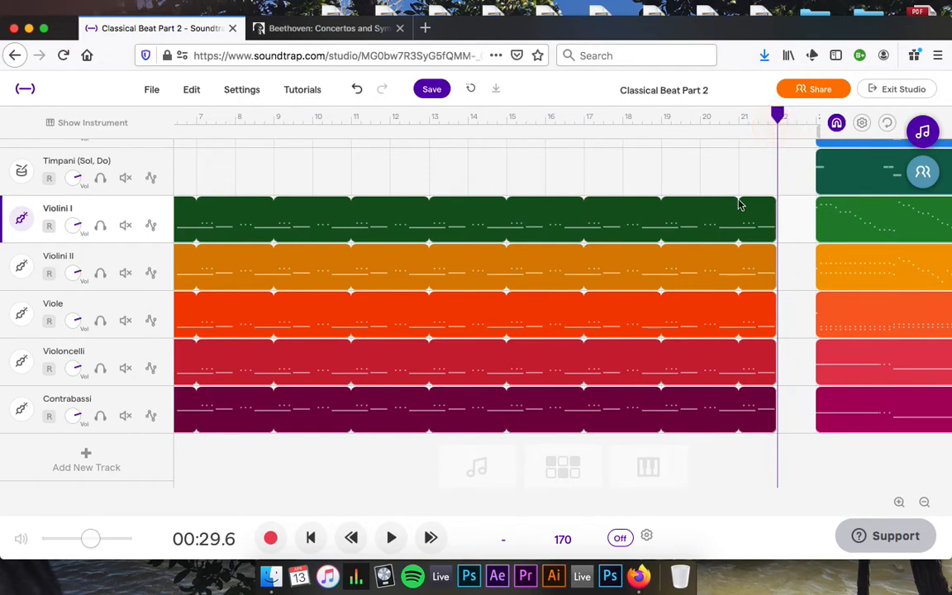
{"action": "scroll", "coordinate": [661, 440], "scroll_direction": "right", "scroll_amount": 2}
{"action": "scroll", "coordinate": [513, 442], "scroll_direction": "right", "scroll_amount": 6}
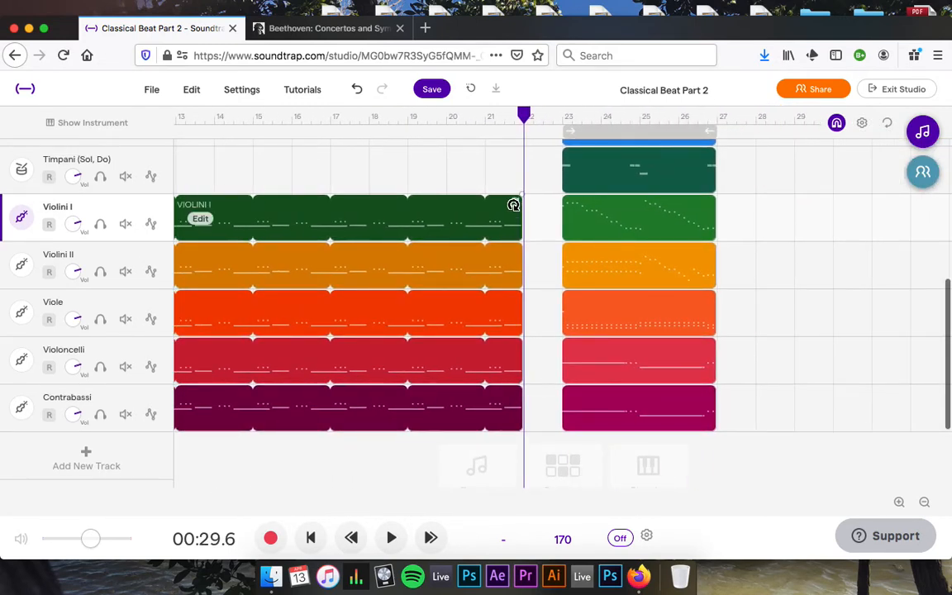
{"action": "left_click_drag", "start_coordinate": [513, 205], "coordinate": [553, 213]}
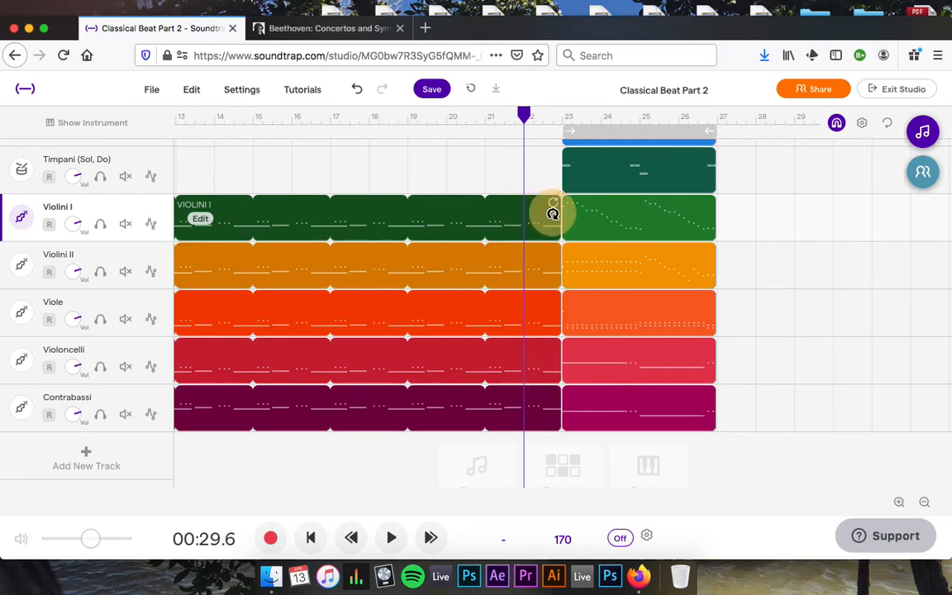
{"action": "scroll", "coordinate": [422, 361], "scroll_direction": "left", "scroll_amount": 10}
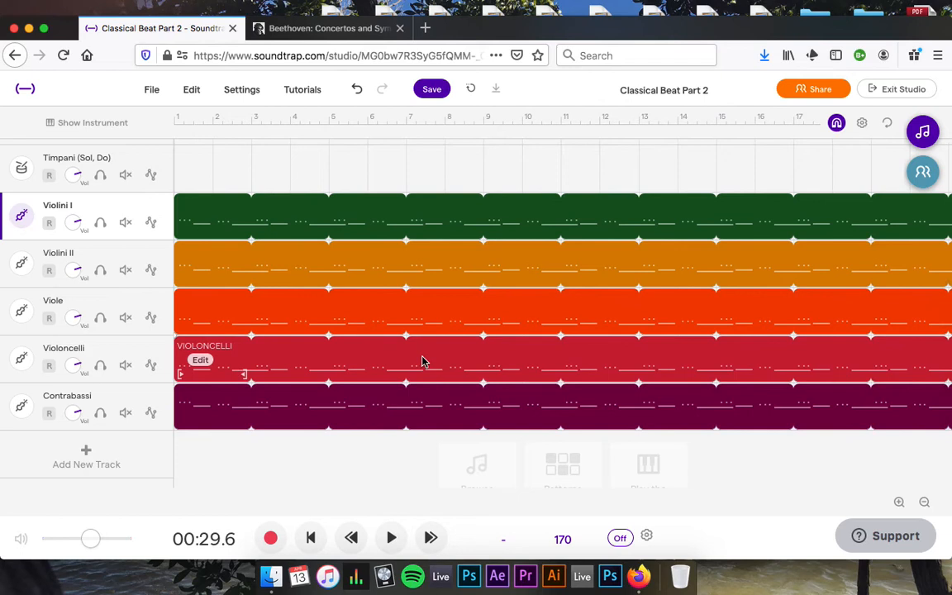
{"action": "left_click", "coordinate": [175, 117]}
{"action": "key", "text": "space"}
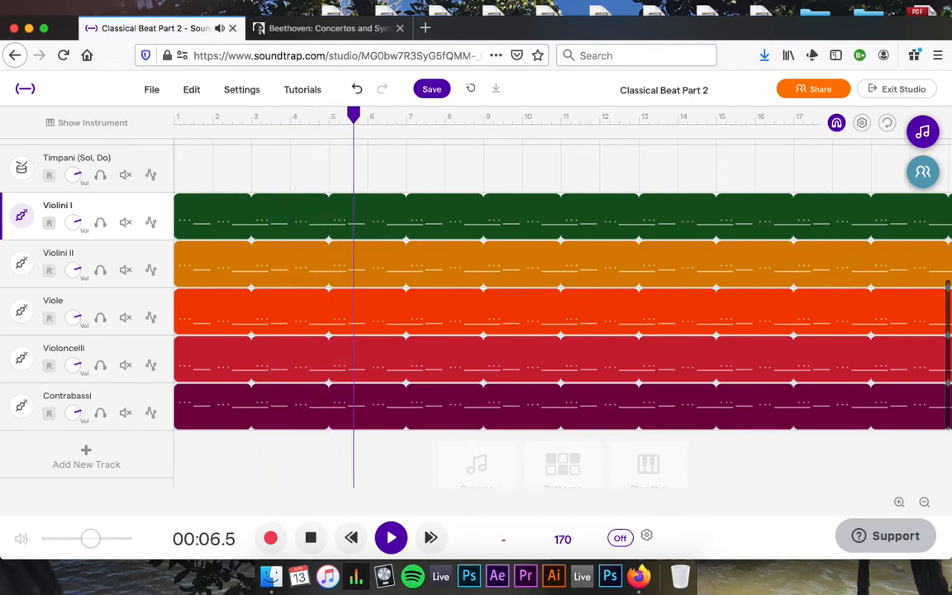
{"action": "key", "text": "space"}
{"action": "mouse_move", "coordinate": [204, 228]}
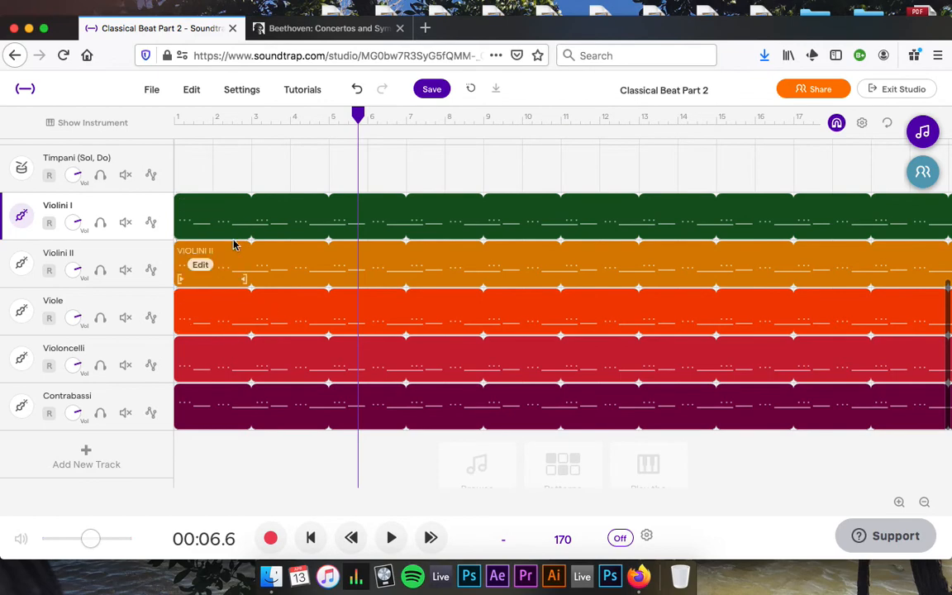
Shorten the lowest long note in the first bar of the Violini I clip.
{"action": "right_click", "coordinate": [206, 217]}
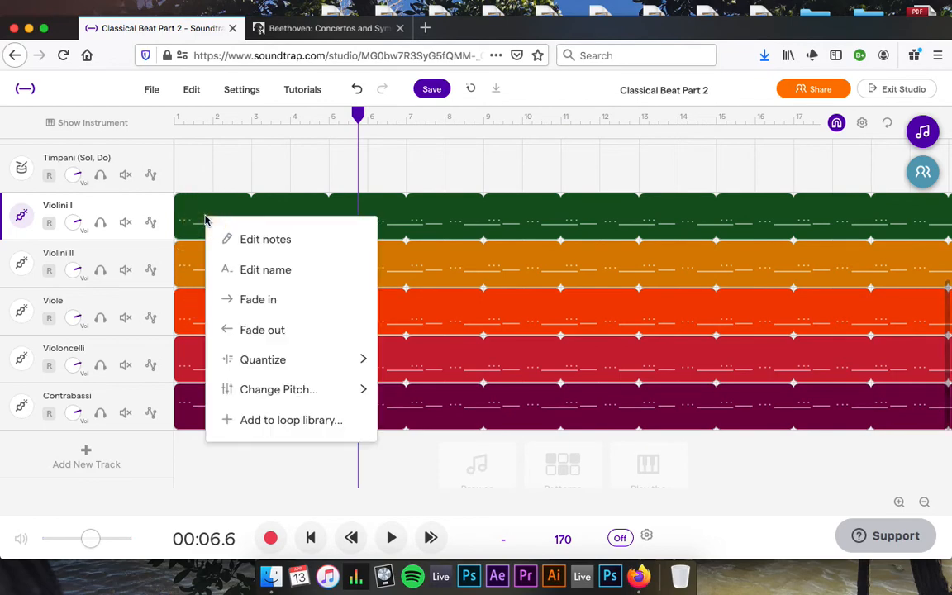
{"action": "left_click", "coordinate": [253, 241]}
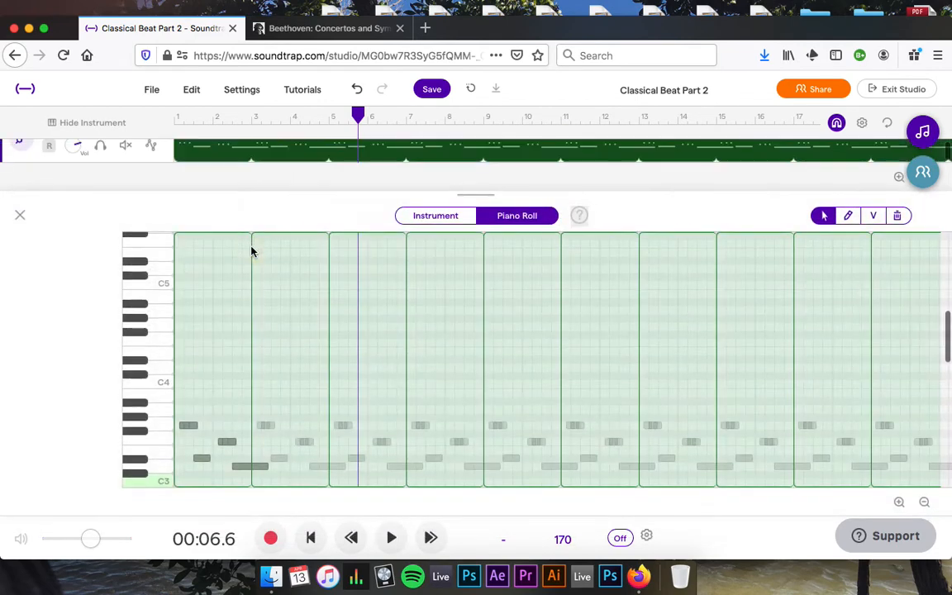
{"action": "left_click", "coordinate": [248, 468]}
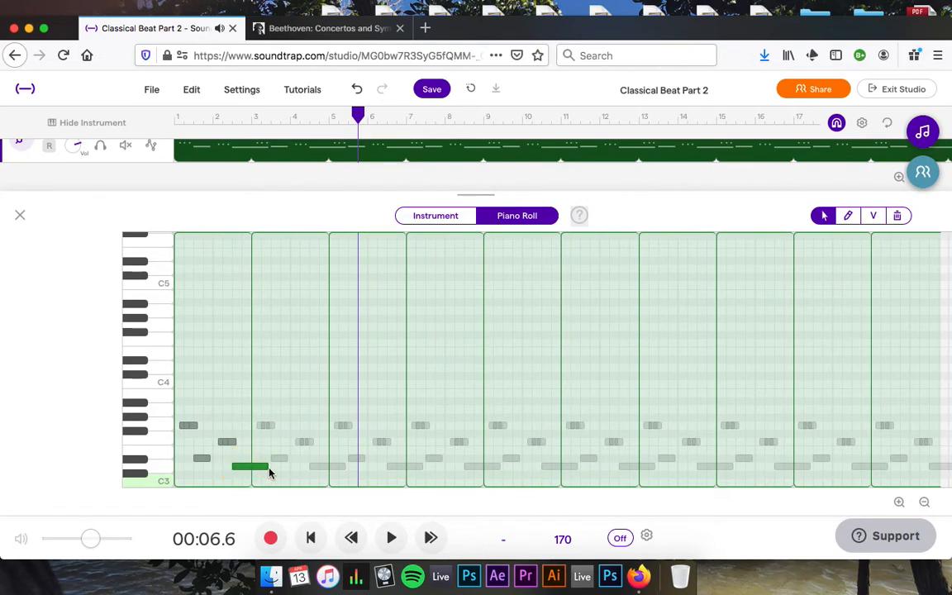
{"action": "left_click_drag", "start_coordinate": [266, 468], "coordinate": [252, 467]}
{"action": "scroll", "coordinate": [251, 468], "scroll_direction": "down", "scroll_amount": 2}
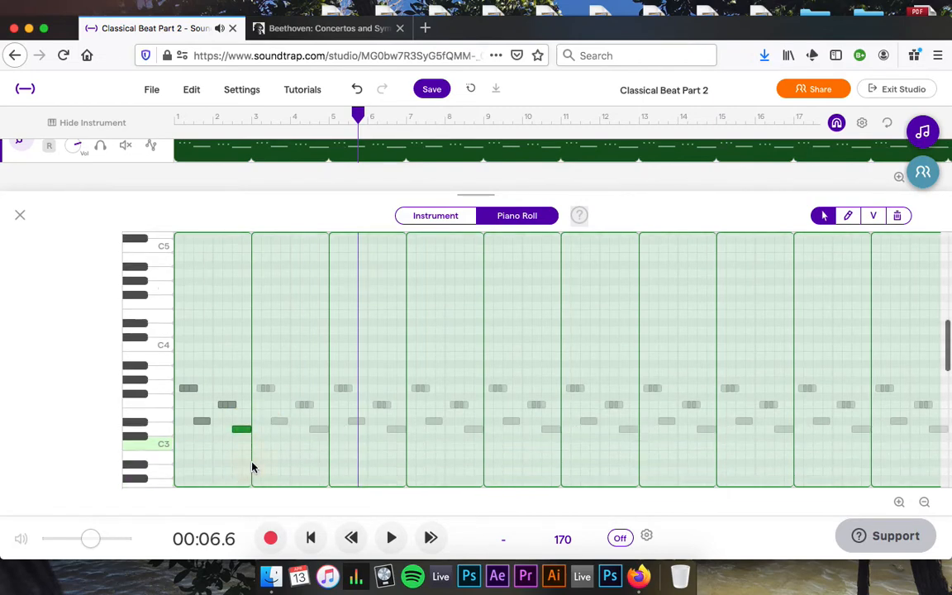
{"action": "left_click", "coordinate": [21, 214]}
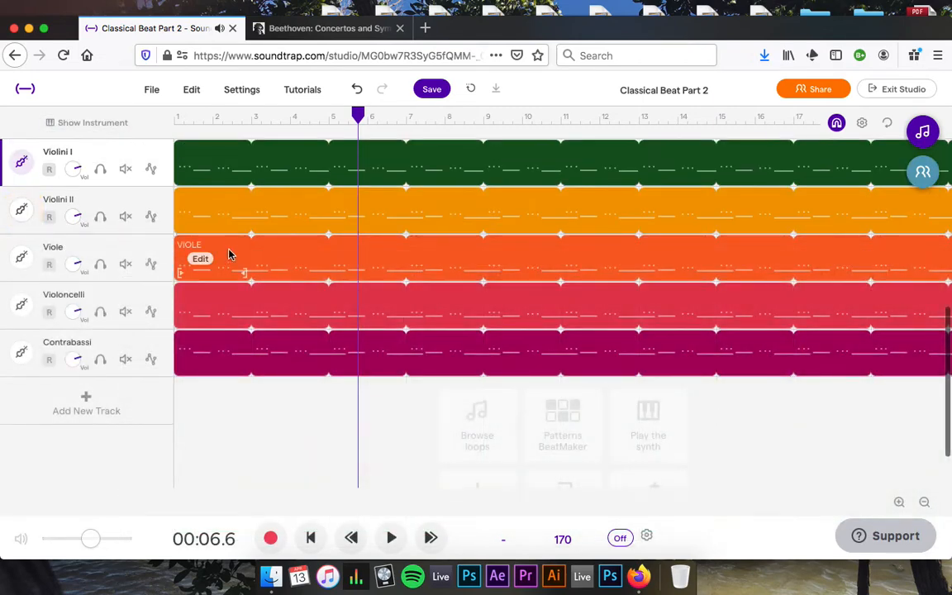
Shorten the D3 note in the Violini II clip.
{"action": "left_click", "coordinate": [205, 211]}
{"action": "left_click", "coordinate": [248, 232]}
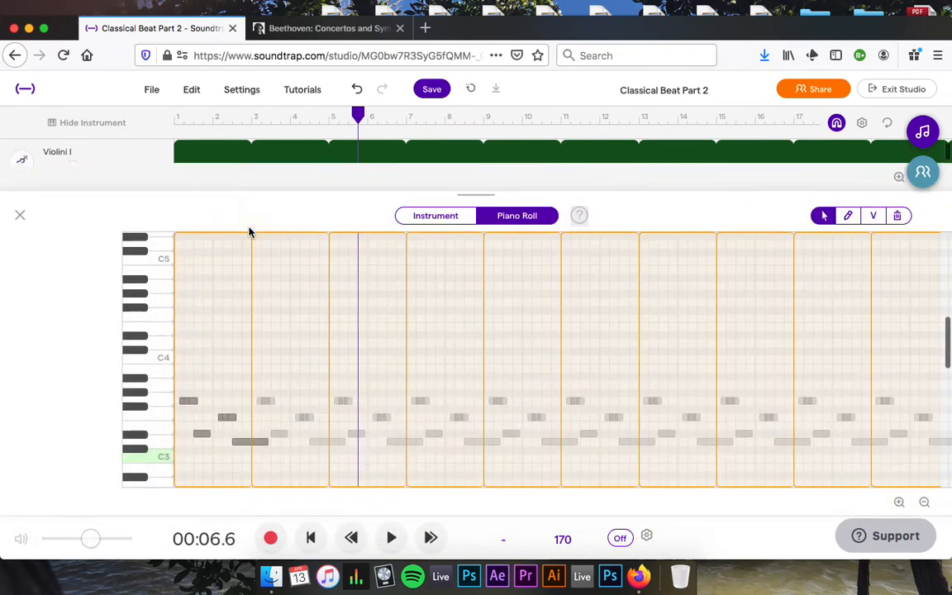
{"action": "left_click", "coordinate": [261, 440]}
{"action": "left_click_drag", "start_coordinate": [265, 441], "coordinate": [250, 443]}
{"action": "left_click", "coordinate": [20, 214]}
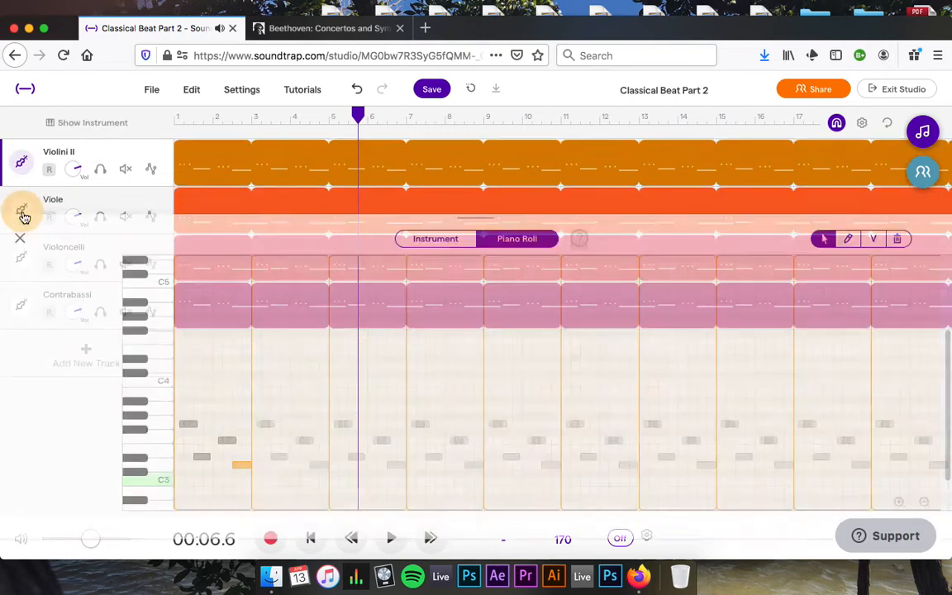
Select a low note in the Viole clip's piano roll.
{"action": "mouse_move", "coordinate": [243, 163]}
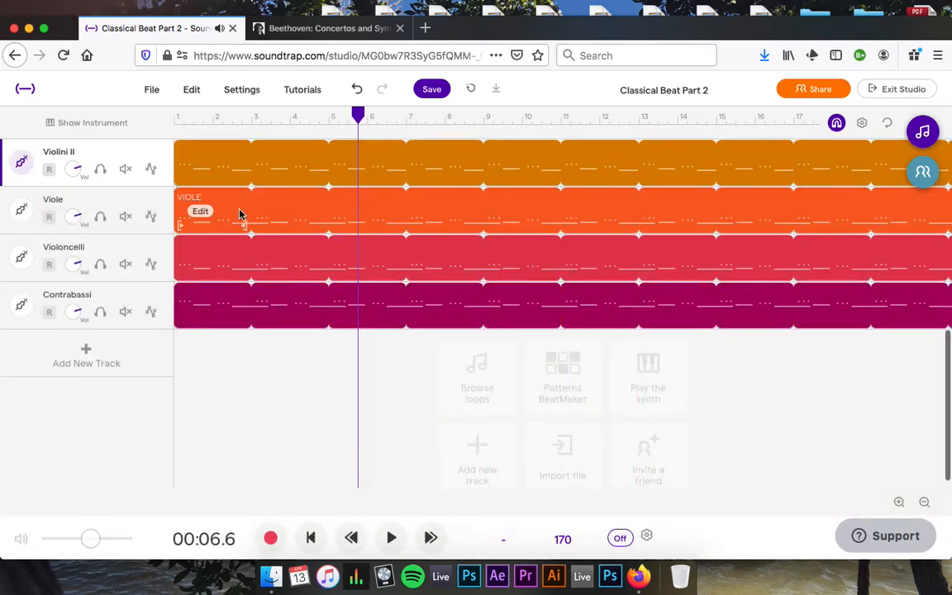
{"action": "scroll", "coordinate": [240, 212], "scroll_direction": "up", "scroll_amount": 2}
{"action": "left_click", "coordinate": [203, 248]}
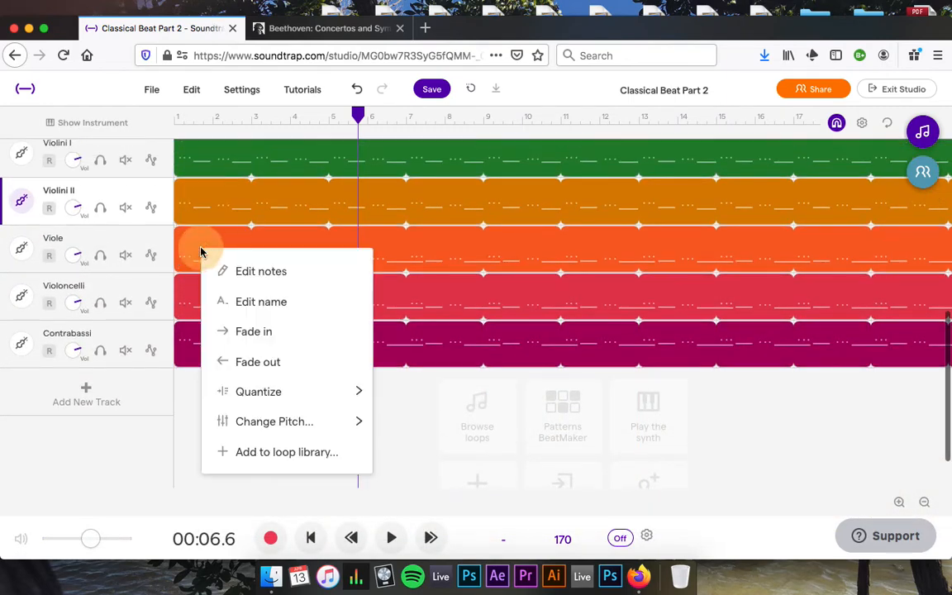
{"action": "left_click", "coordinate": [296, 281]}
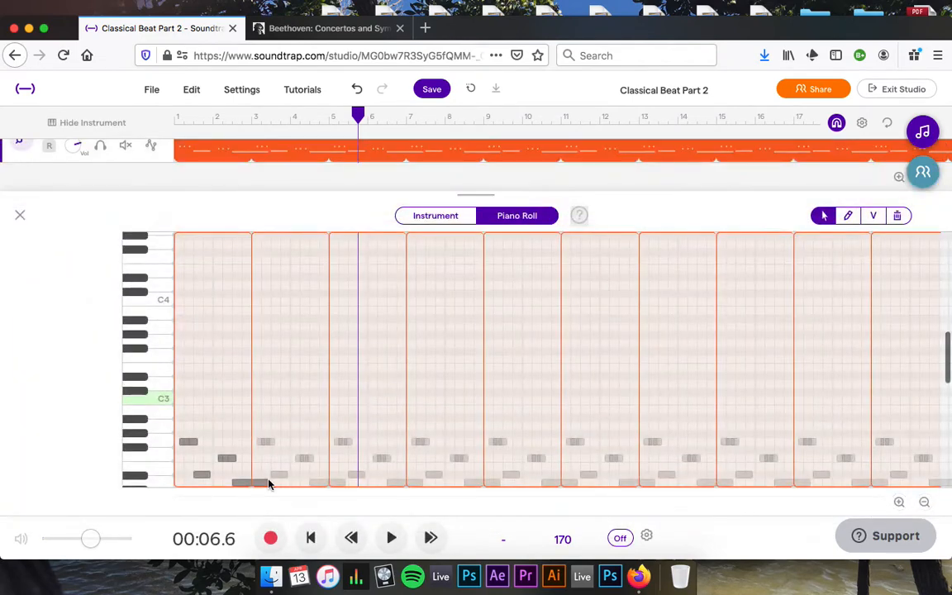
{"action": "left_click", "coordinate": [255, 483]}
{"action": "scroll", "coordinate": [250, 457], "scroll_direction": "down", "scroll_amount": 3}
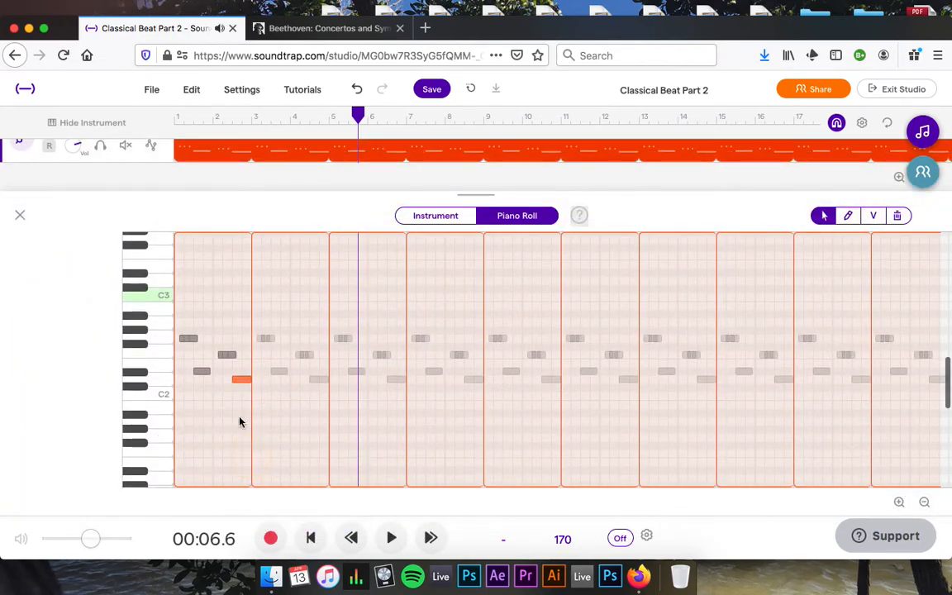
{"action": "left_click", "coordinate": [20, 215]}
Shorten the Violoncelli D1 note so it ends at bar 3.
{"action": "left_click", "coordinate": [201, 247]}
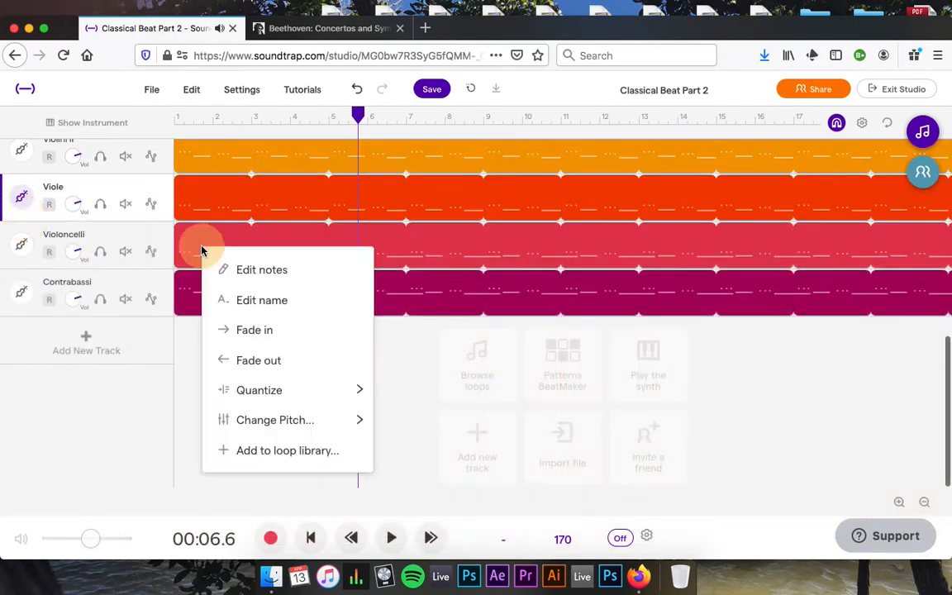
{"action": "left_click", "coordinate": [249, 271]}
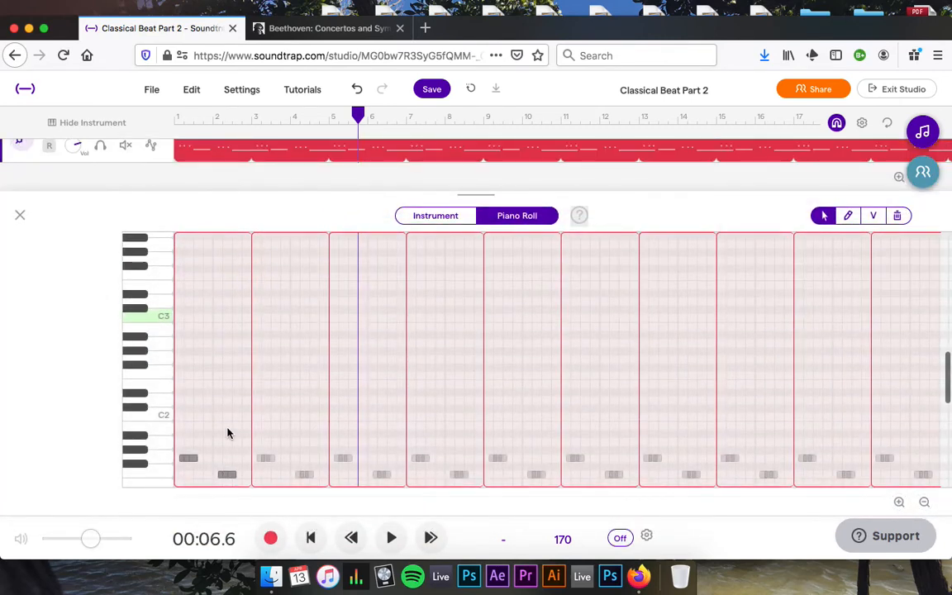
{"action": "scroll", "coordinate": [229, 433], "scroll_direction": "down", "scroll_amount": 2}
{"action": "left_click_drag", "start_coordinate": [265, 453], "coordinate": [249, 454]}
{"action": "left_click", "coordinate": [22, 216]}
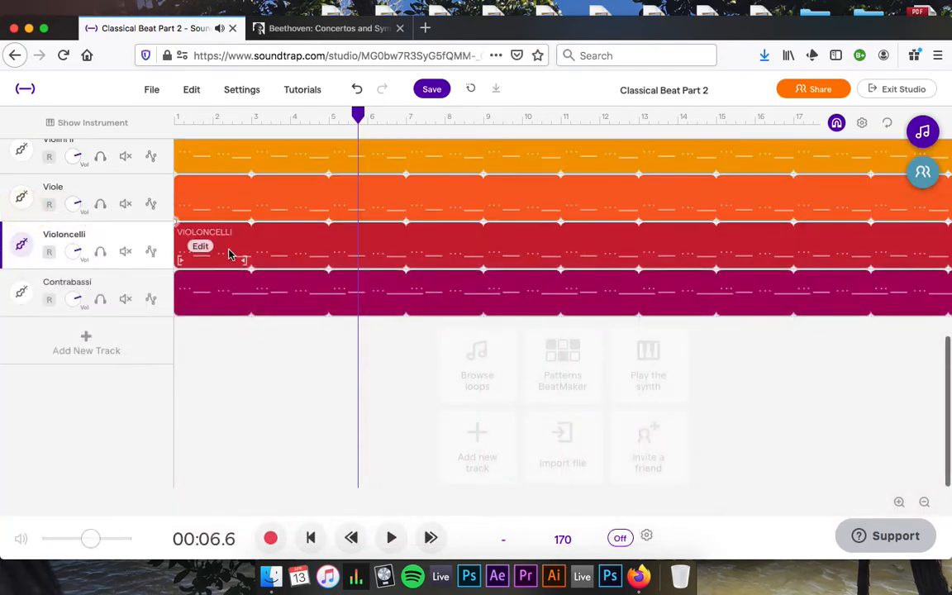
Shorten the Contrabassi low C1 note so it ends earlier.
{"action": "right_click", "coordinate": [207, 292]}
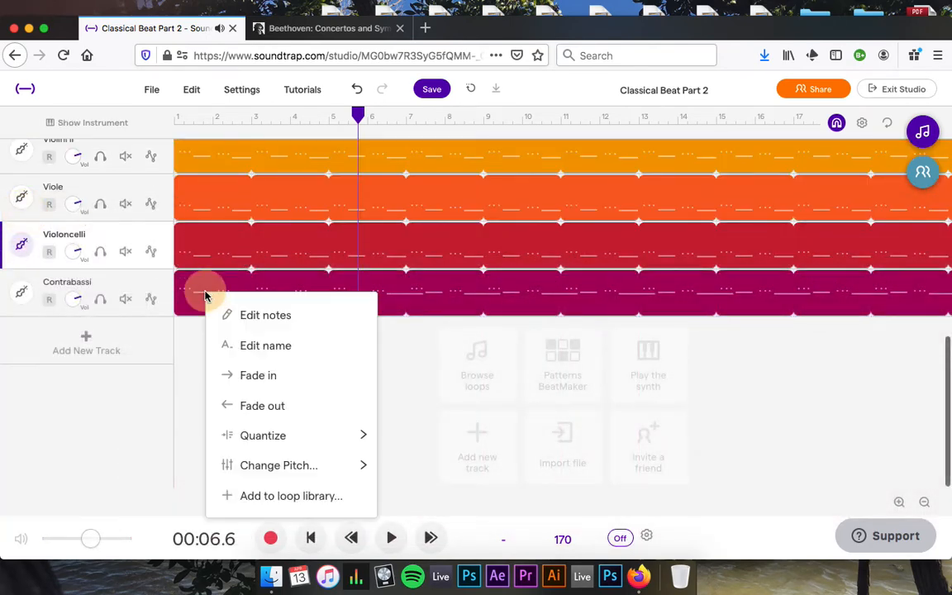
{"action": "left_click", "coordinate": [320, 317]}
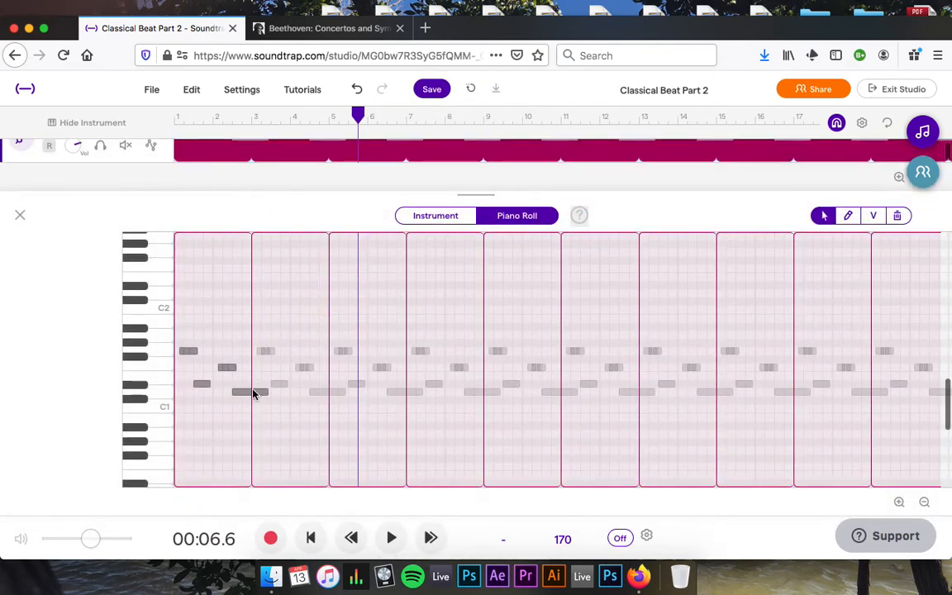
{"action": "left_click", "coordinate": [257, 395]}
{"action": "left_click_drag", "start_coordinate": [266, 393], "coordinate": [252, 401]}
{"action": "left_click", "coordinate": [16, 216]}
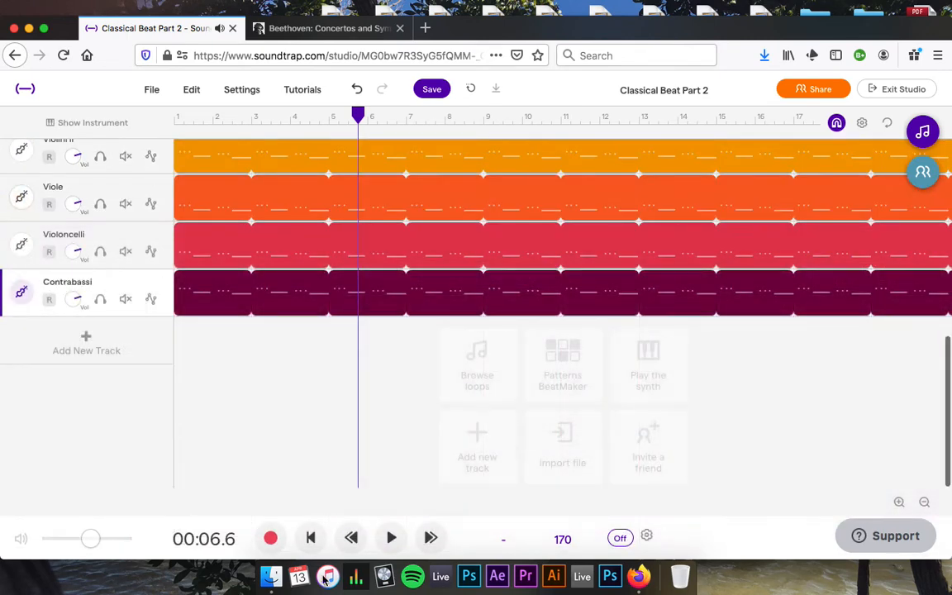
{"action": "left_click", "coordinate": [310, 538]}
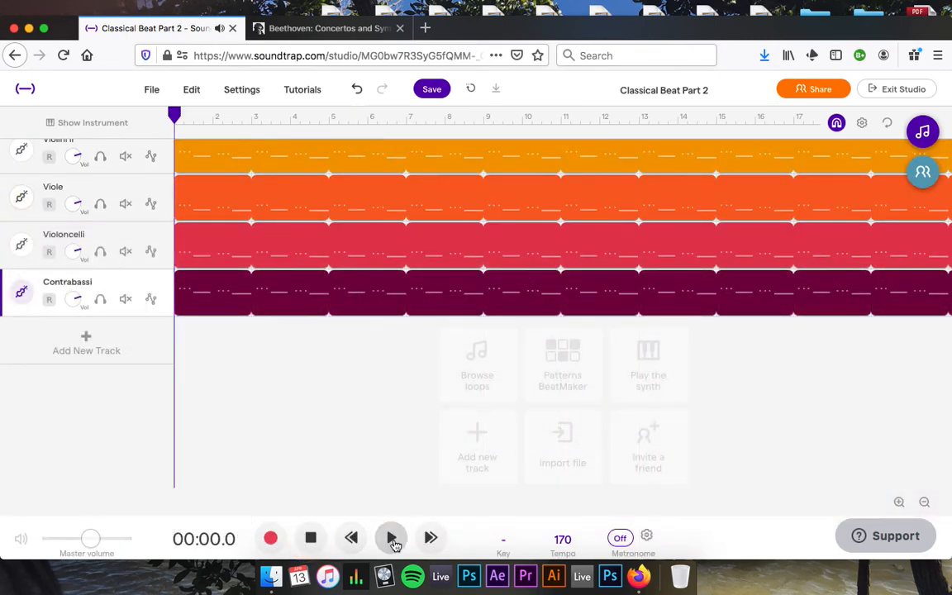
{"action": "left_click", "coordinate": [391, 538]}
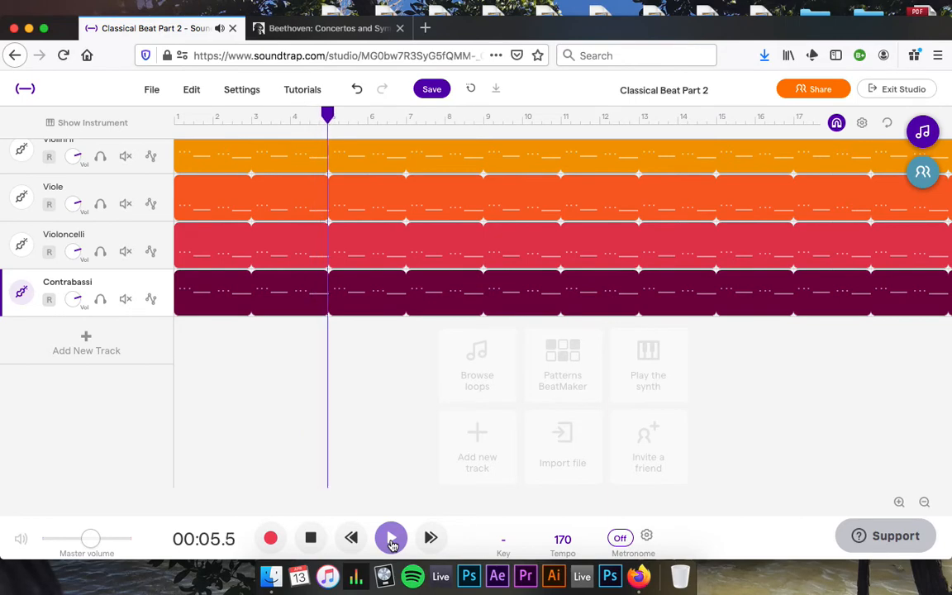
{"action": "left_click", "coordinate": [311, 538]}
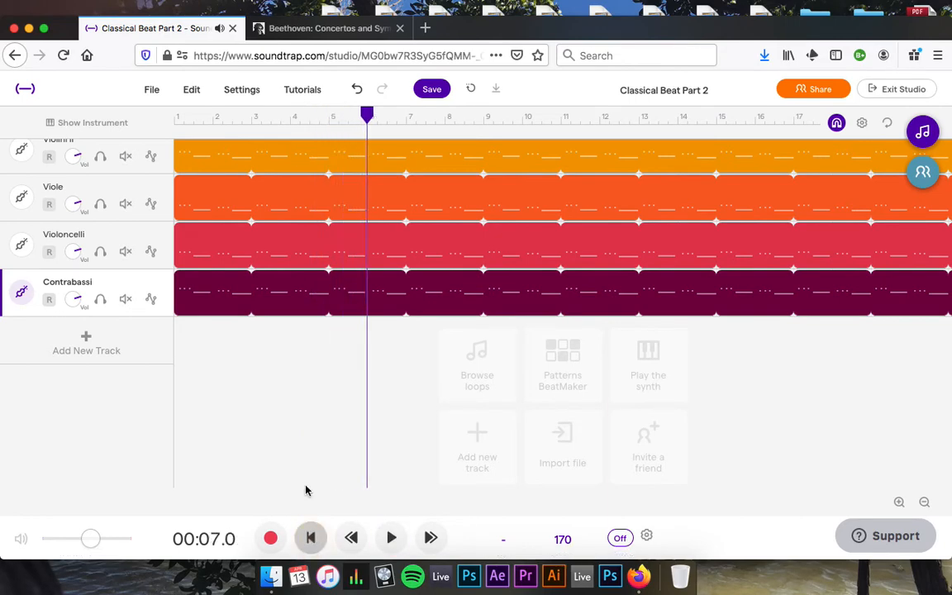
{"action": "scroll", "coordinate": [303, 291], "scroll_direction": "up", "scroll_amount": 5}
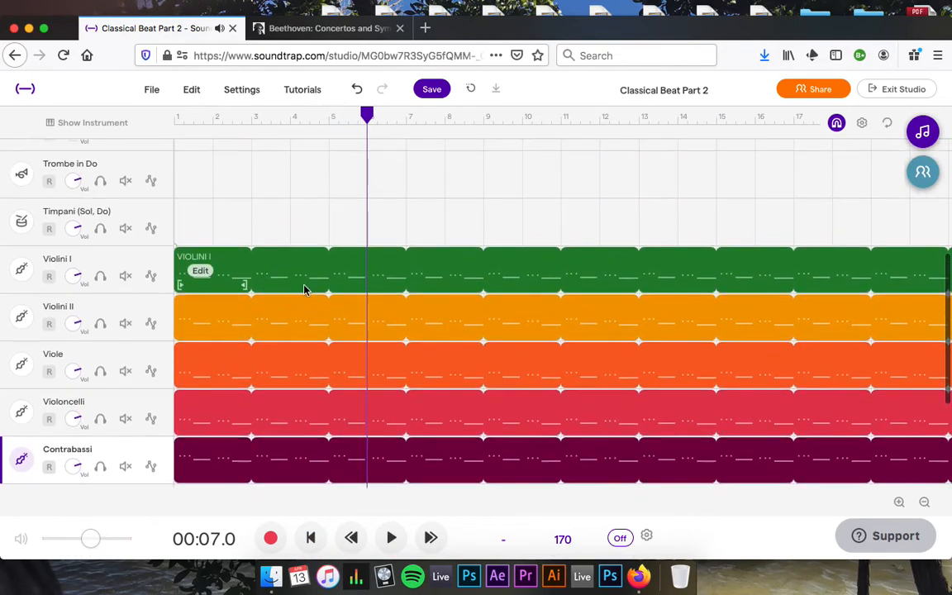
{"action": "scroll", "coordinate": [303, 289], "scroll_direction": "down", "scroll_amount": 5}
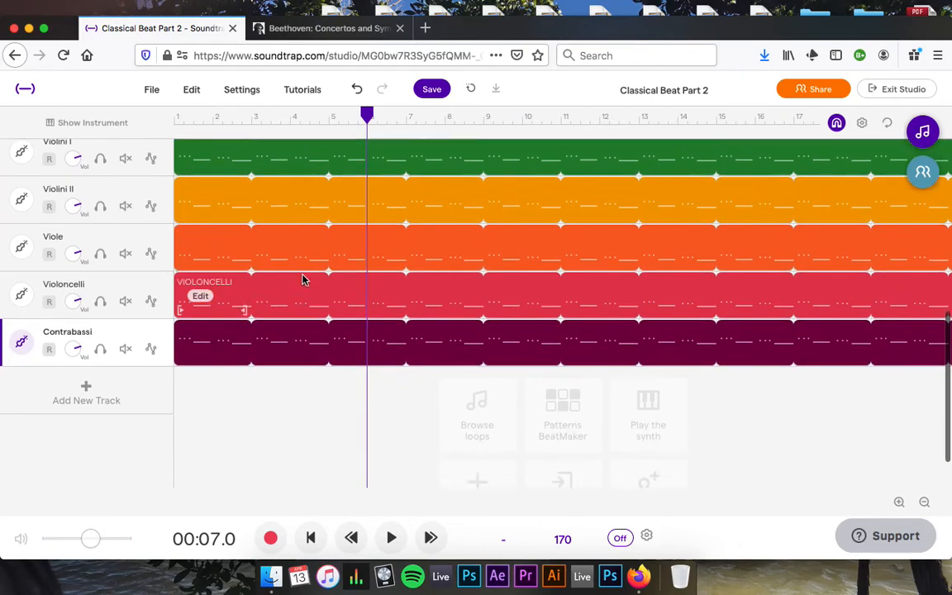
{"action": "scroll", "coordinate": [304, 279], "scroll_direction": "up", "scroll_amount": 2}
{"action": "scroll", "coordinate": [294, 277], "scroll_direction": "down", "scroll_amount": 2}
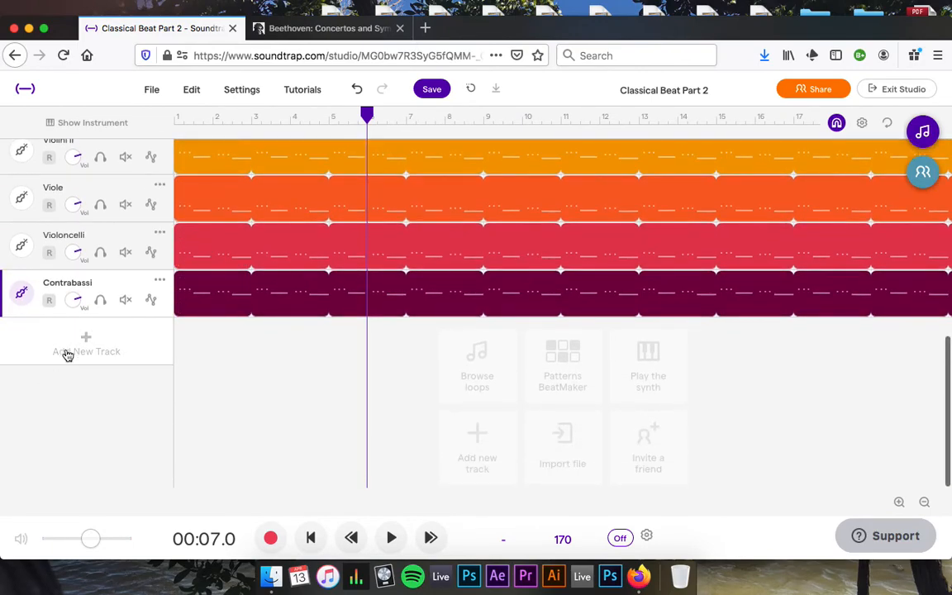
Add a drums-and-beats track with a Kick on step 1 and a Snare on step 5.
{"action": "left_click", "coordinate": [68, 353]}
{"action": "left_click", "coordinate": [659, 248]}
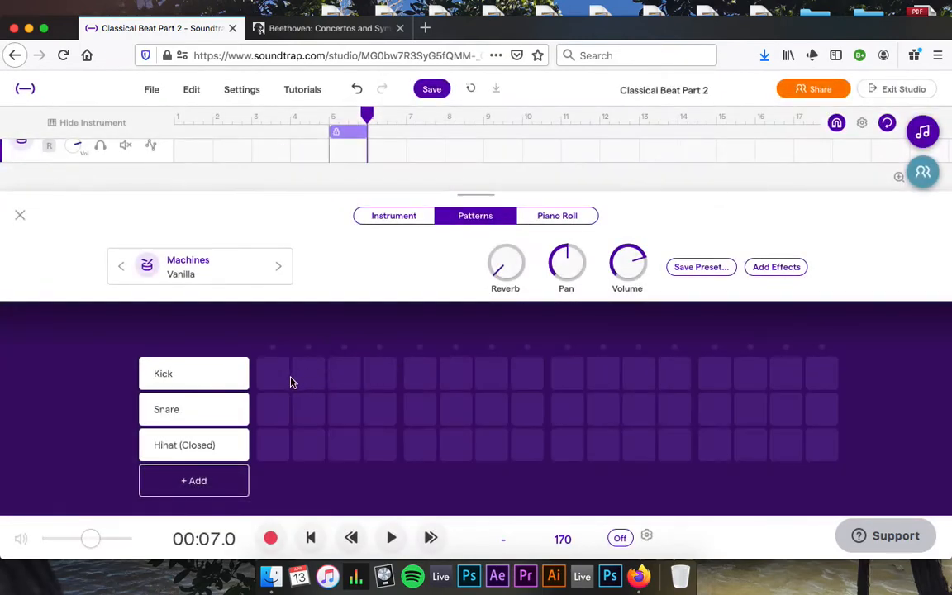
{"action": "left_click", "coordinate": [275, 385]}
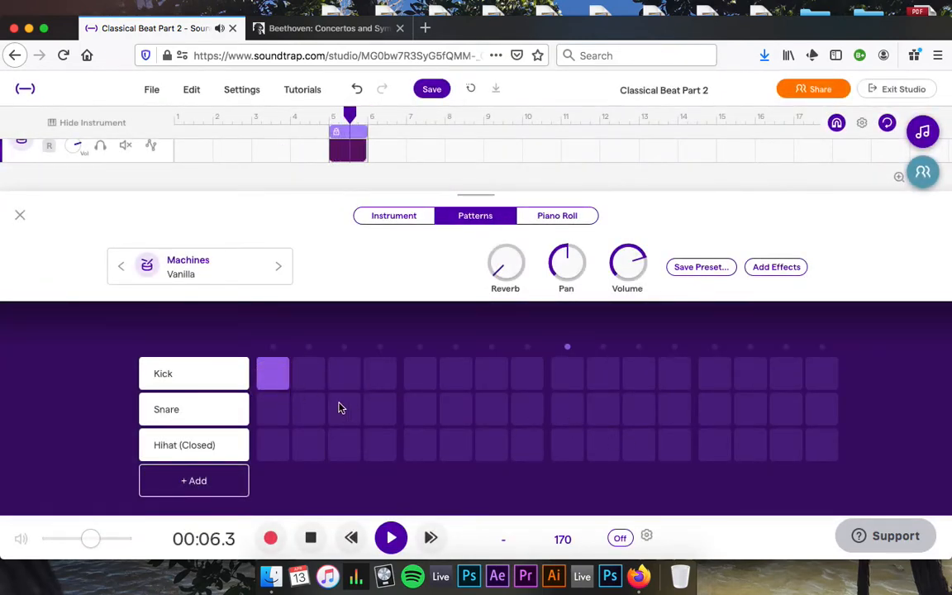
{"action": "left_click", "coordinate": [421, 411]}
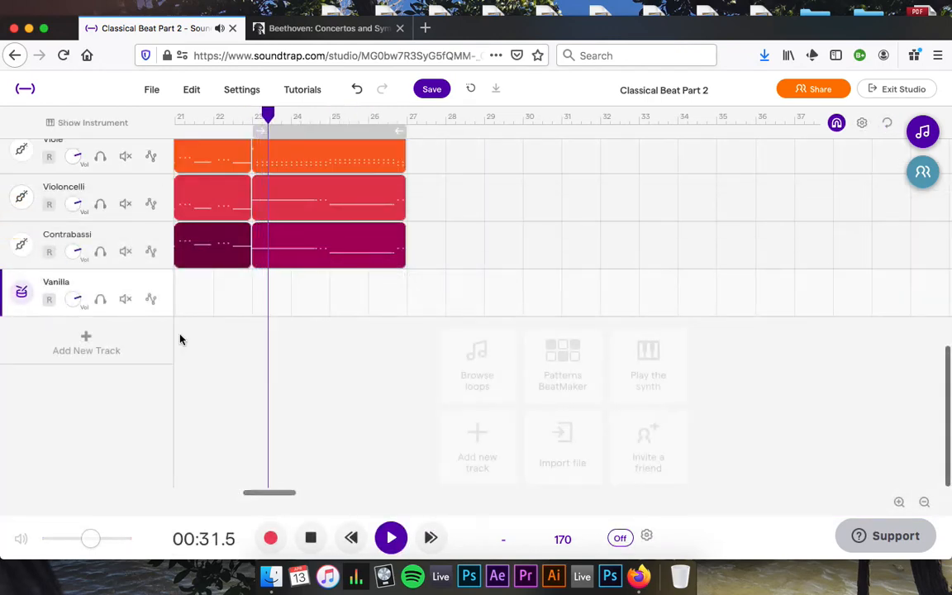
Move the drum clip to bar 1 and return the playhead to the song start.
{"action": "scroll", "coordinate": [427, 219], "scroll_direction": "up", "scroll_amount": 5}
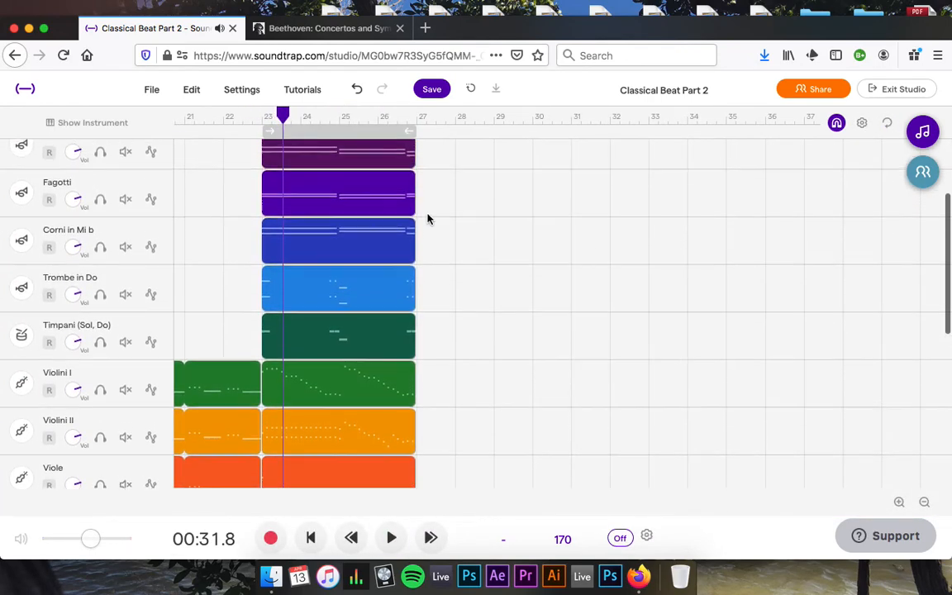
{"action": "scroll", "coordinate": [427, 219], "scroll_direction": "left", "scroll_amount": 10}
{"action": "scroll", "coordinate": [428, 217], "scroll_direction": "down", "scroll_amount": 5}
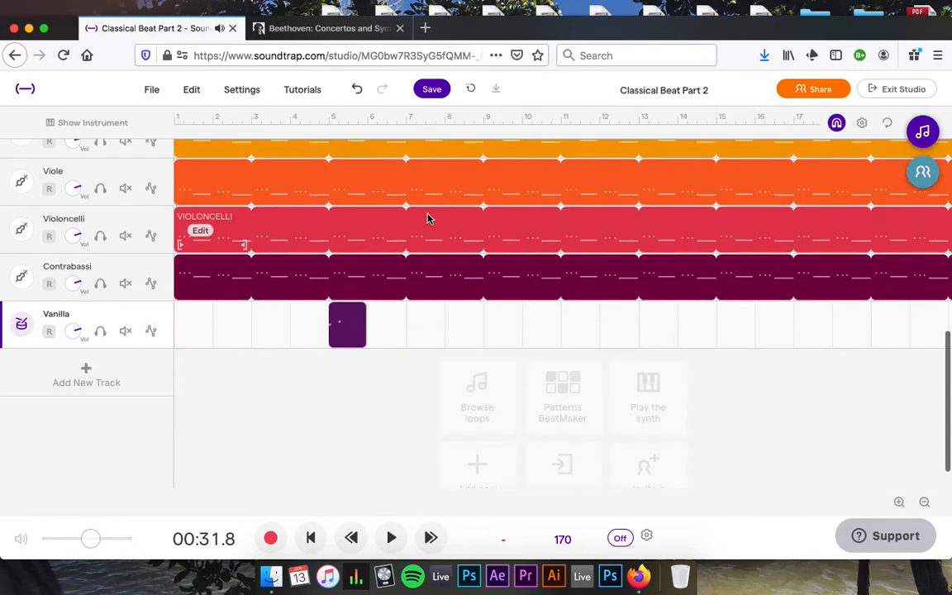
{"action": "left_click_drag", "start_coordinate": [208, 328], "coordinate": [179, 328]}
{"action": "left_click", "coordinate": [182, 120]}
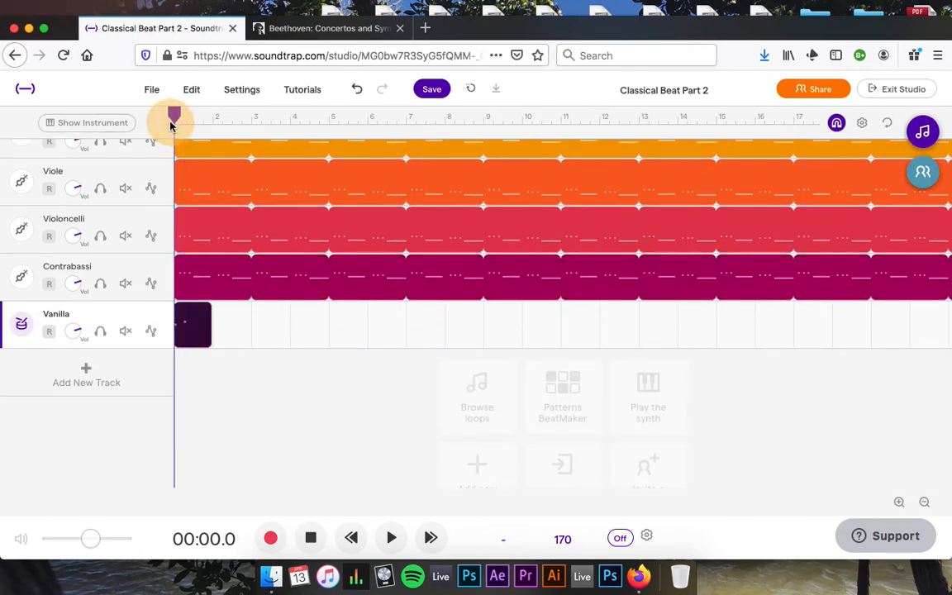
With the Vanilla step grid playing, add a step-1 kick and closed hi-hats on steps 1, 11, 15 and more.
{"action": "left_click", "coordinate": [21, 325]}
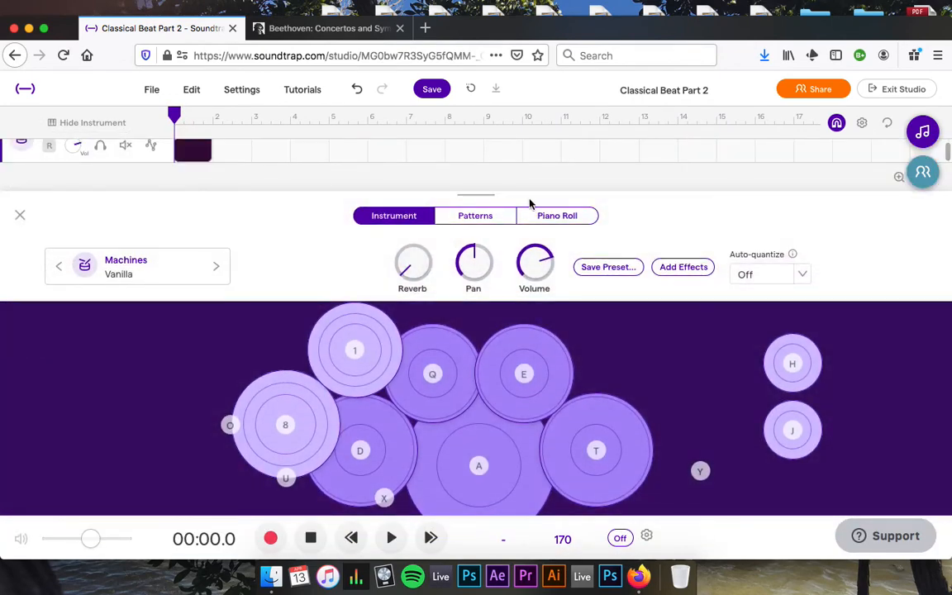
{"action": "left_click", "coordinate": [493, 217]}
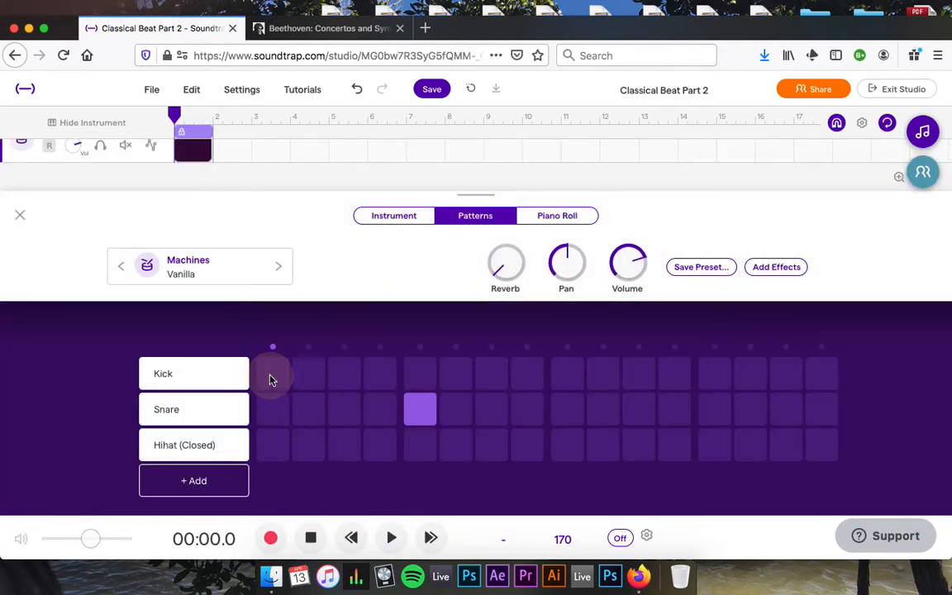
{"action": "left_click", "coordinate": [393, 539]}
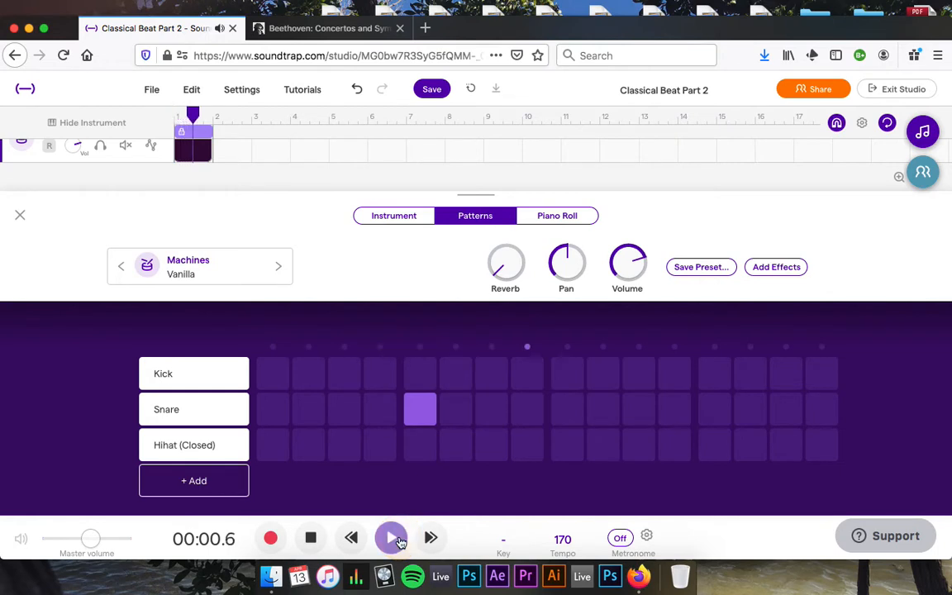
{"action": "left_click", "coordinate": [272, 386]}
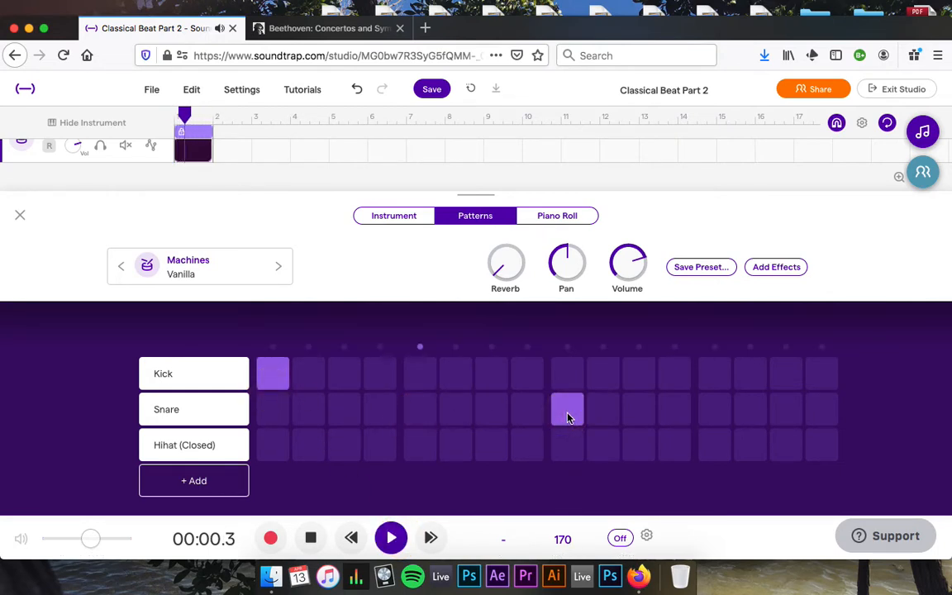
{"action": "left_click", "coordinate": [274, 456]}
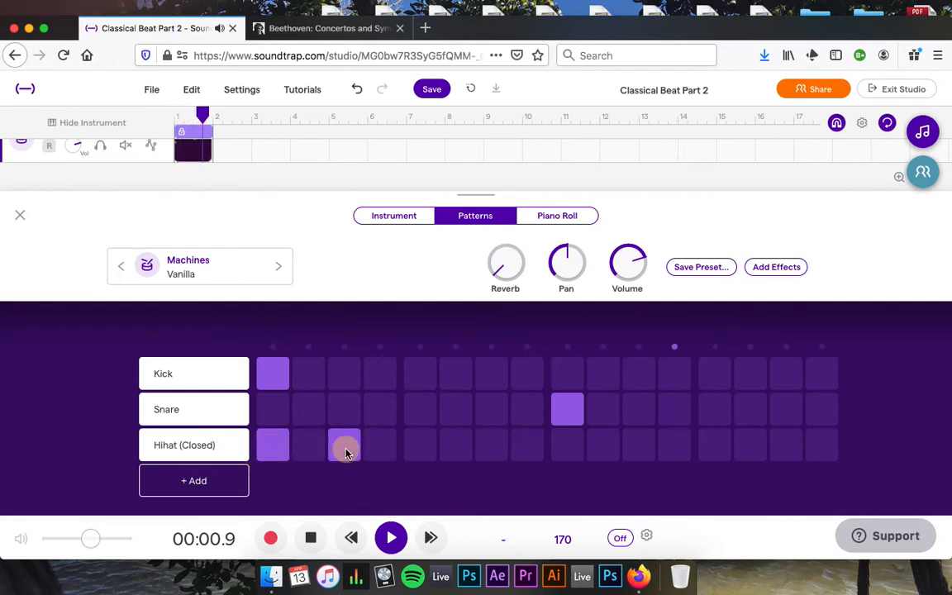
{"action": "left_click", "coordinate": [491, 449]}
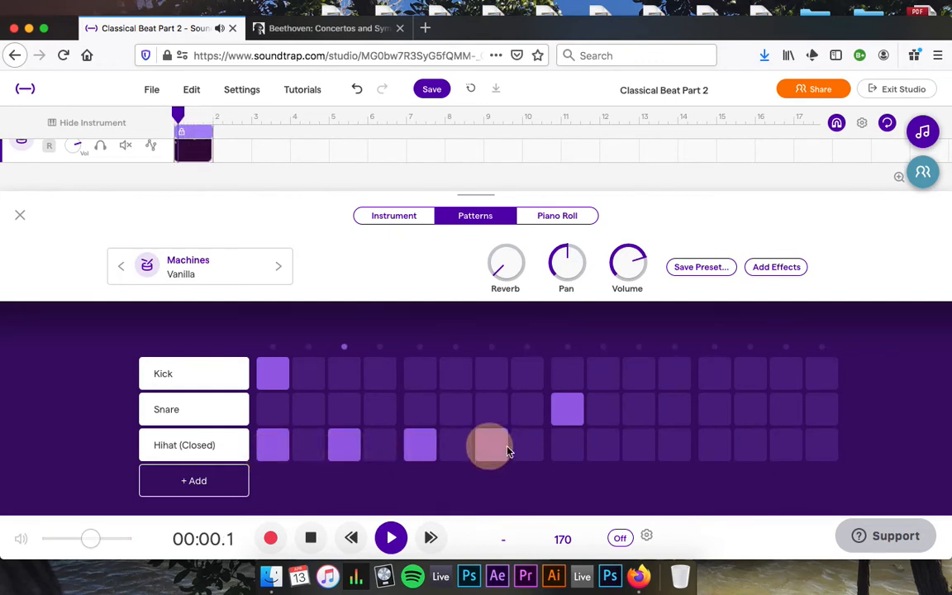
{"action": "left_click", "coordinate": [567, 453]}
{"action": "left_click", "coordinate": [634, 450]}
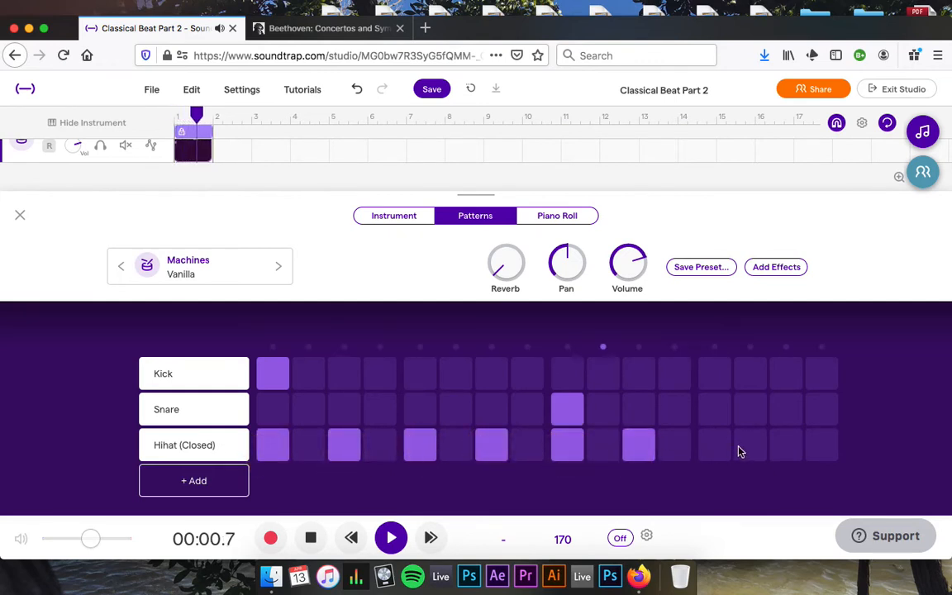
{"action": "left_click", "coordinate": [783, 450]}
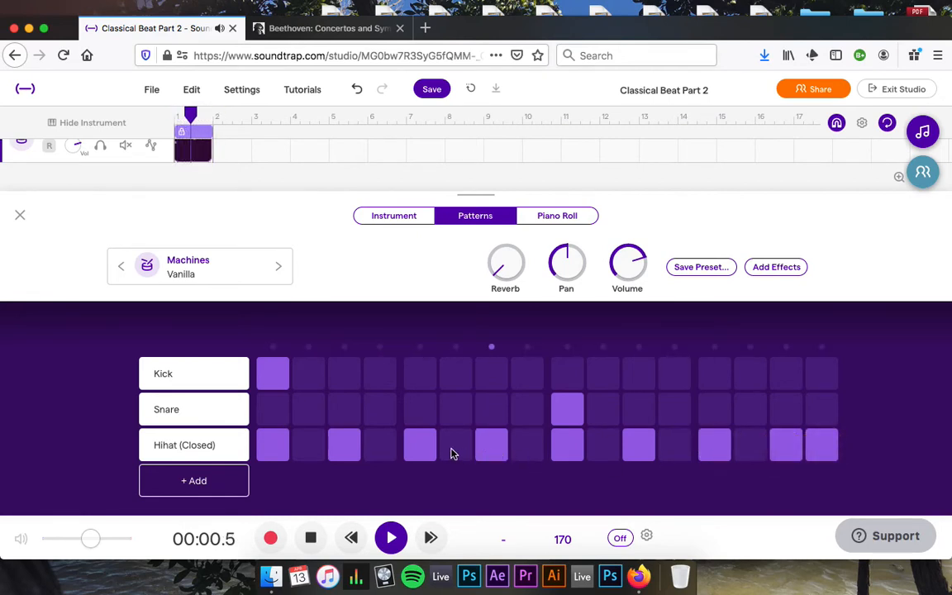
{"action": "left_click", "coordinate": [377, 447]}
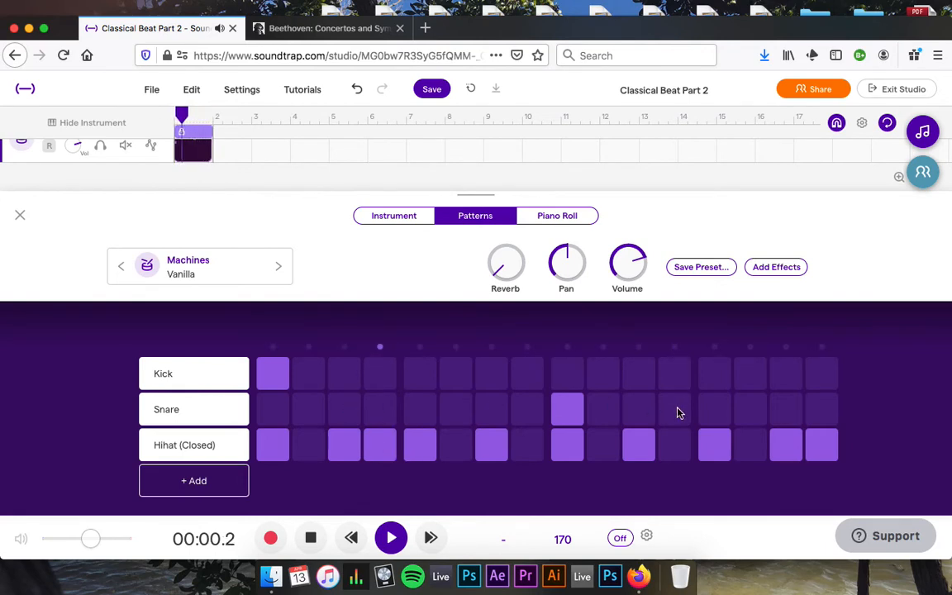
Add late kick hits near the bar's end and a kick on step 7.
{"action": "left_click", "coordinate": [813, 379]}
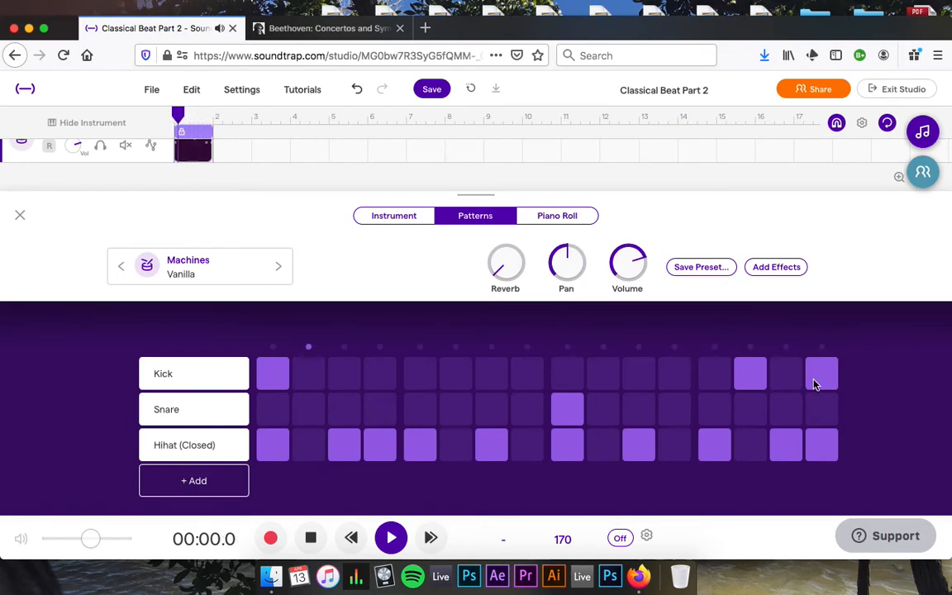
{"action": "left_click", "coordinate": [818, 381]}
{"action": "left_click", "coordinate": [786, 380]}
{"action": "left_click", "coordinate": [764, 383]}
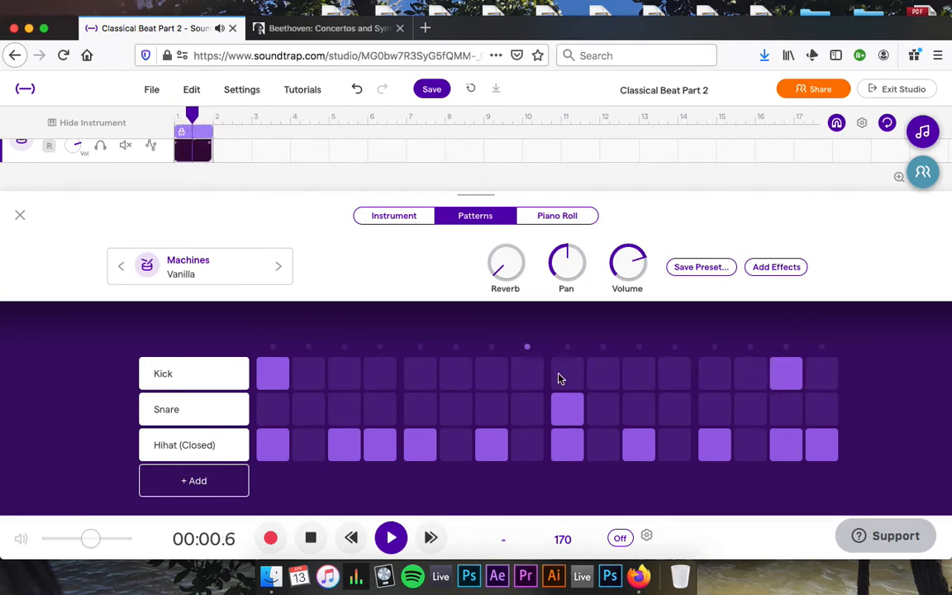
{"action": "left_click", "coordinate": [486, 382]}
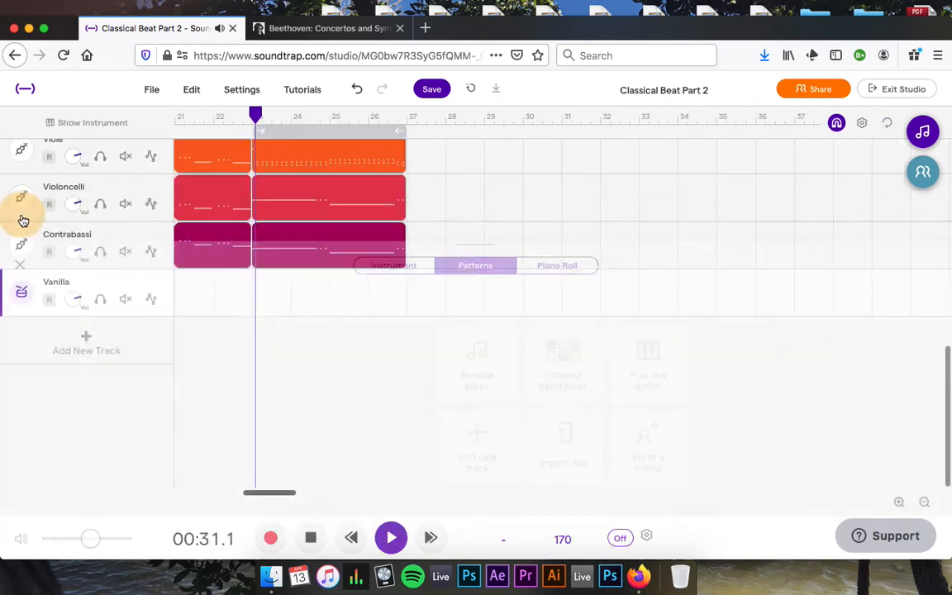
Extend the Vanilla drum clip's loop from bar 1 to bar 23.
{"action": "left_click", "coordinate": [19, 217]}
{"action": "scroll", "coordinate": [272, 248], "scroll_direction": "left", "scroll_amount": 10}
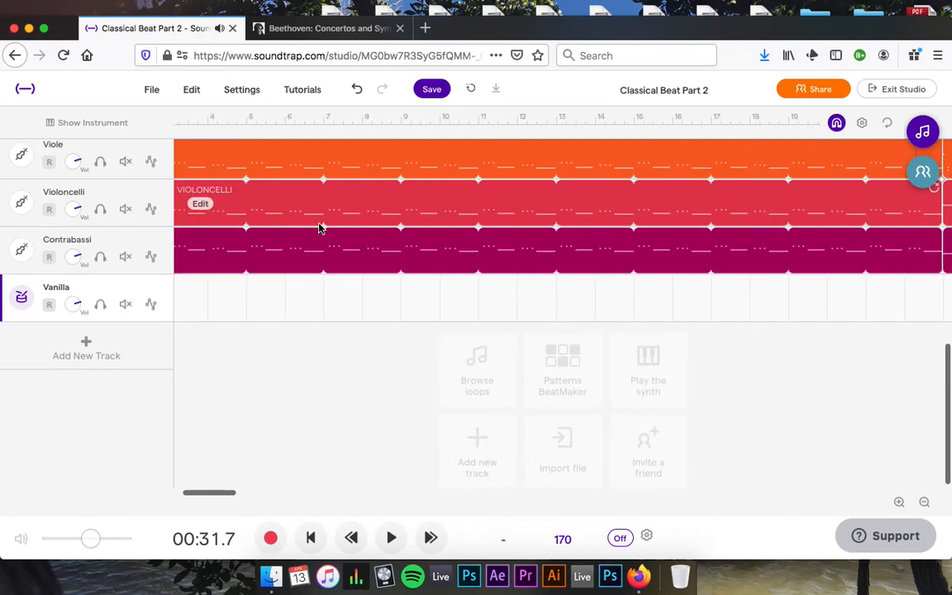
{"action": "scroll", "coordinate": [322, 229], "scroll_direction": "up", "scroll_amount": 1}
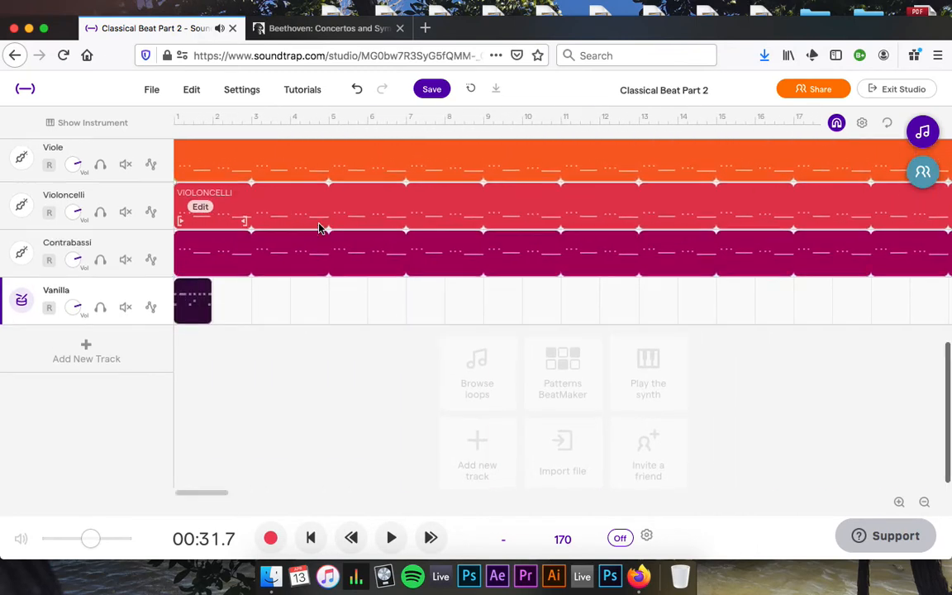
{"action": "right_click", "coordinate": [205, 291]}
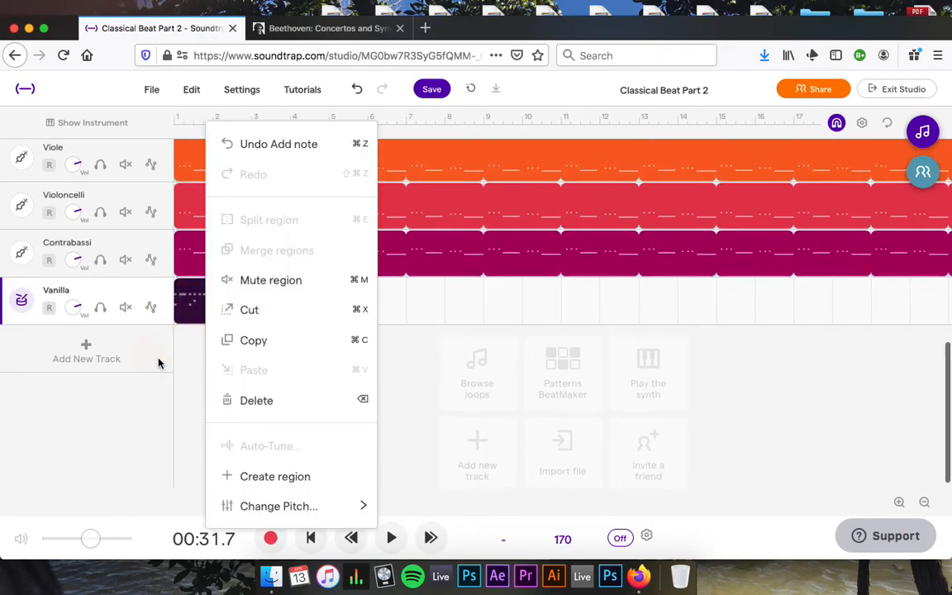
{"action": "left_click", "coordinate": [187, 361]}
{"action": "left_click_drag", "start_coordinate": [204, 287], "coordinate": [510, 291]}
Play the song from the start to hear the drum loop under the strings, then stop.
{"action": "scroll", "coordinate": [510, 291], "scroll_direction": "up", "scroll_amount": 8}
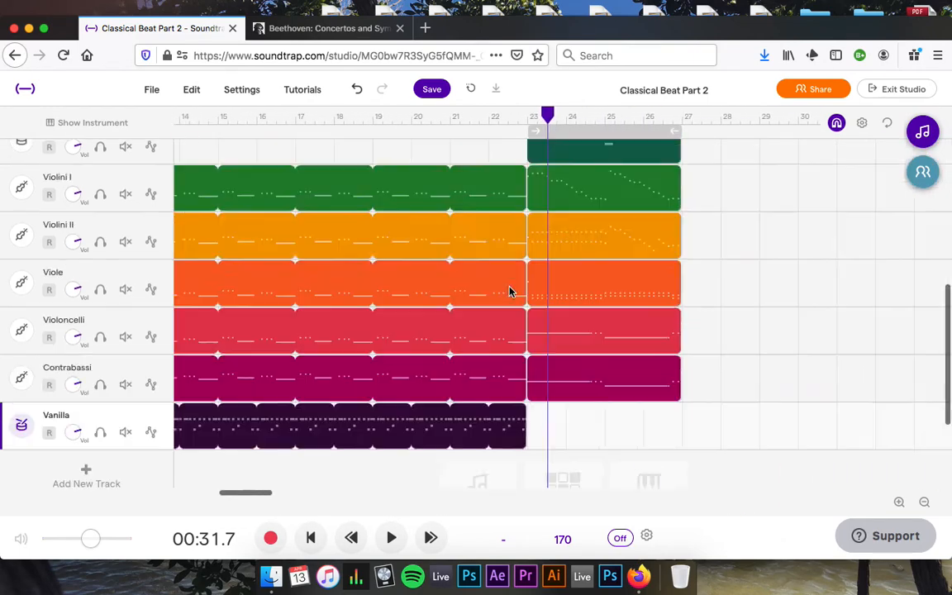
{"action": "scroll", "coordinate": [479, 350], "scroll_direction": "left", "scroll_amount": 10}
{"action": "scroll", "coordinate": [479, 350], "scroll_direction": "down", "scroll_amount": 10}
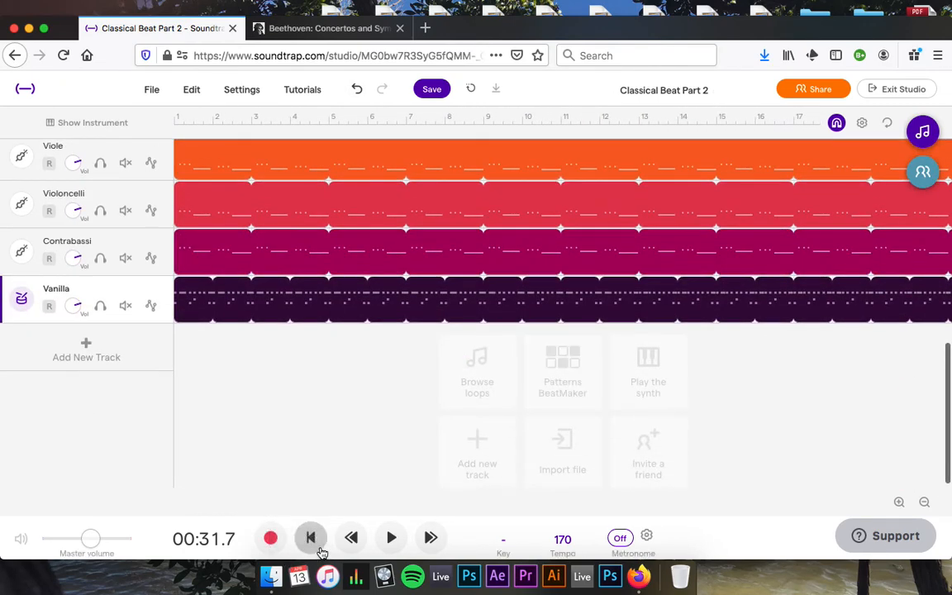
{"action": "left_click", "coordinate": [311, 538]}
{"action": "key", "text": "space"}
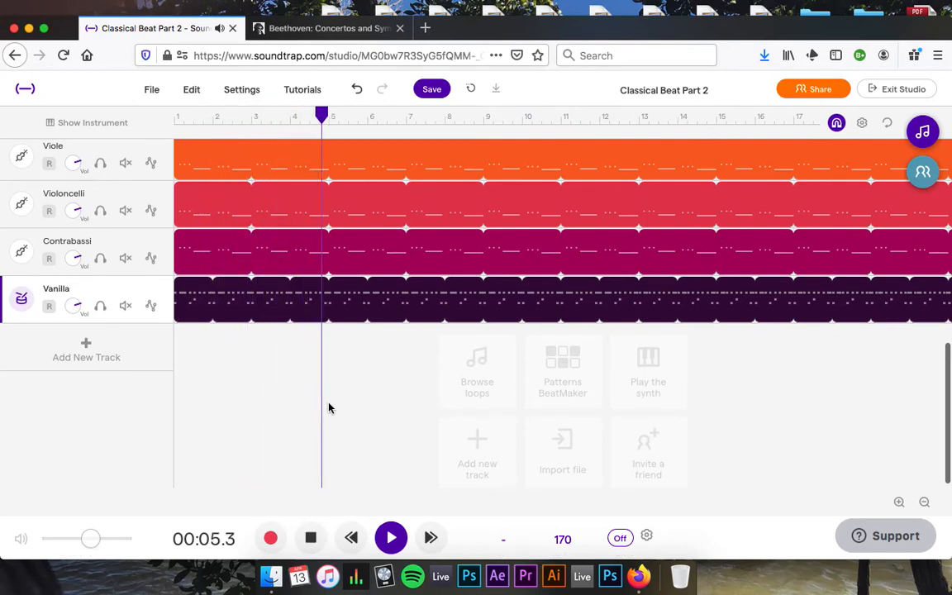
{"action": "scroll", "coordinate": [328, 408], "scroll_direction": "up", "scroll_amount": 2}
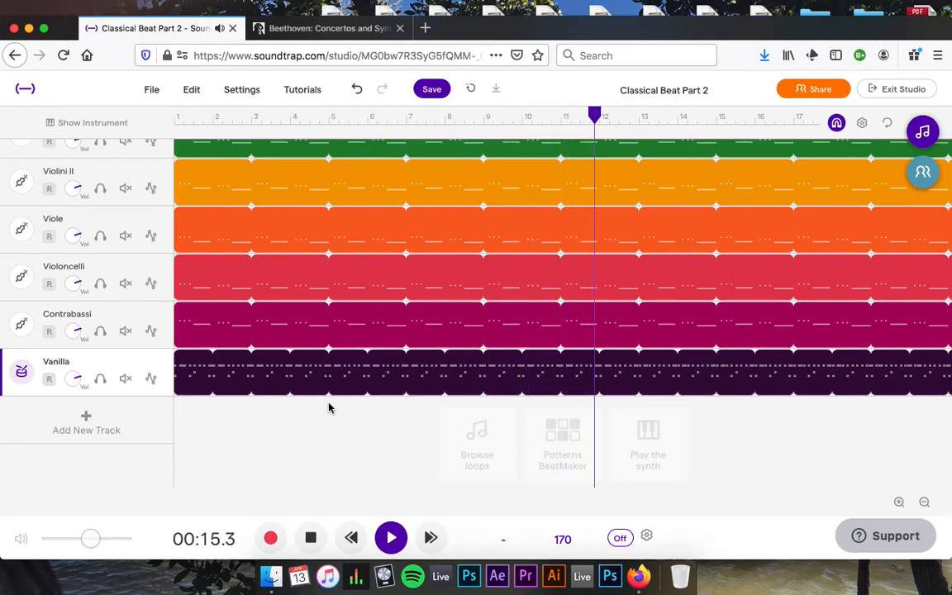
{"action": "key", "text": "space"}
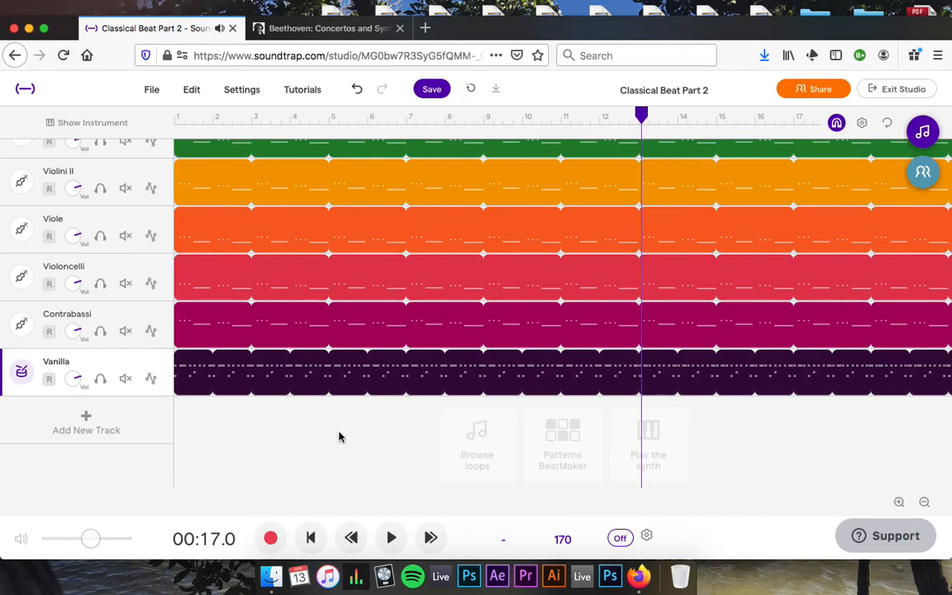
{"action": "scroll", "coordinate": [361, 405], "scroll_direction": "up", "scroll_amount": 3}
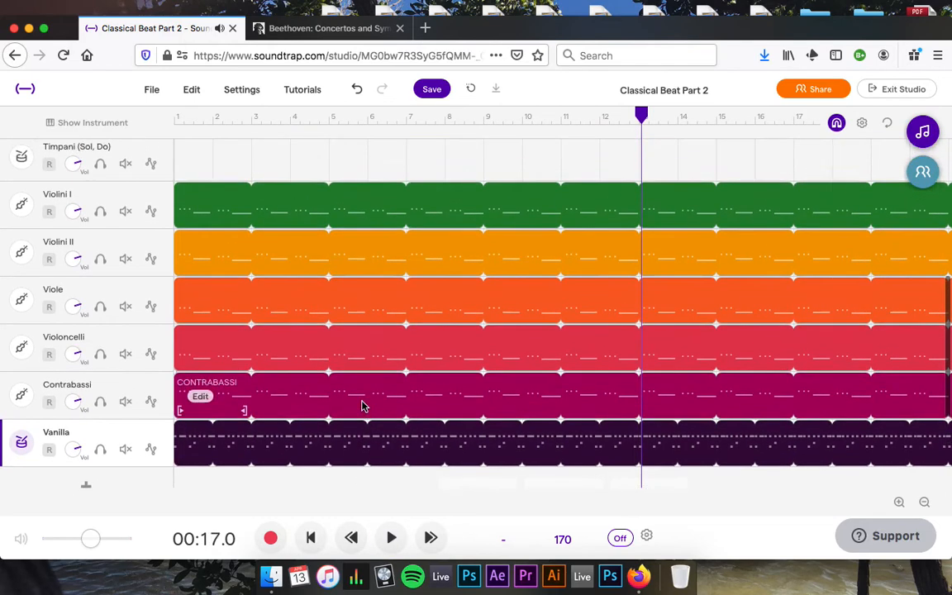
{"action": "scroll", "coordinate": [361, 405], "scroll_direction": "down", "scroll_amount": 2}
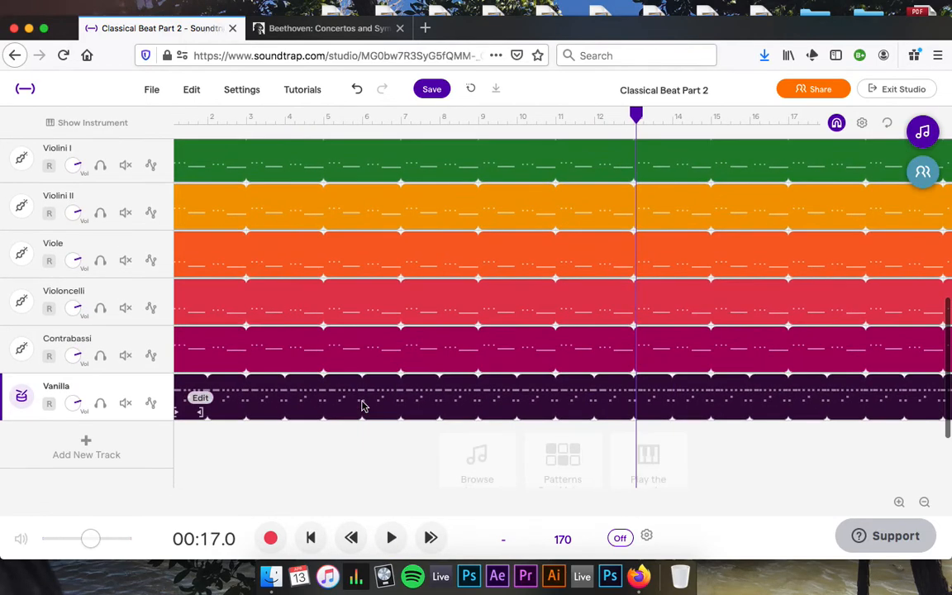
{"action": "scroll", "coordinate": [361, 405], "scroll_direction": "right", "scroll_amount": 3}
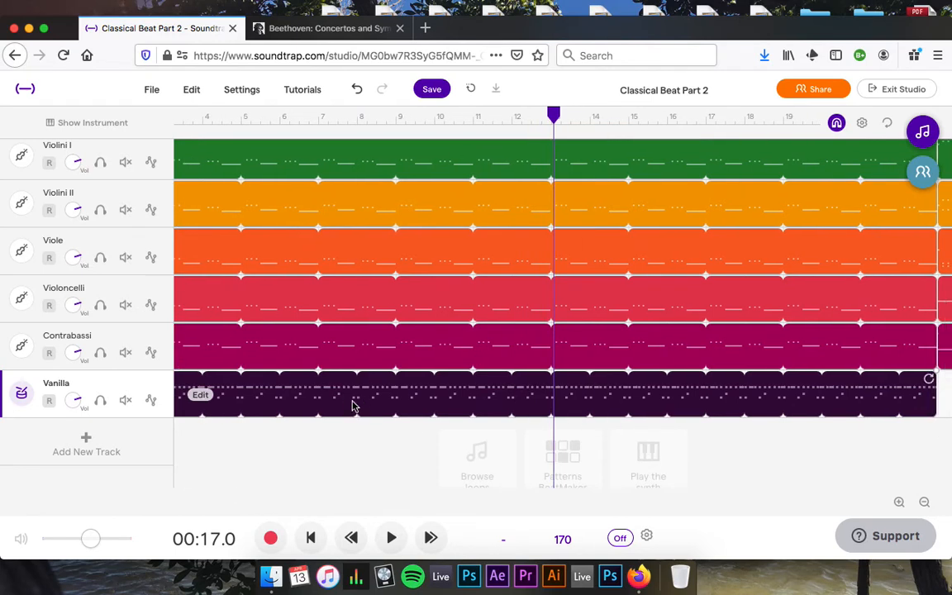
{"action": "scroll", "coordinate": [295, 405], "scroll_direction": "right", "scroll_amount": 6}
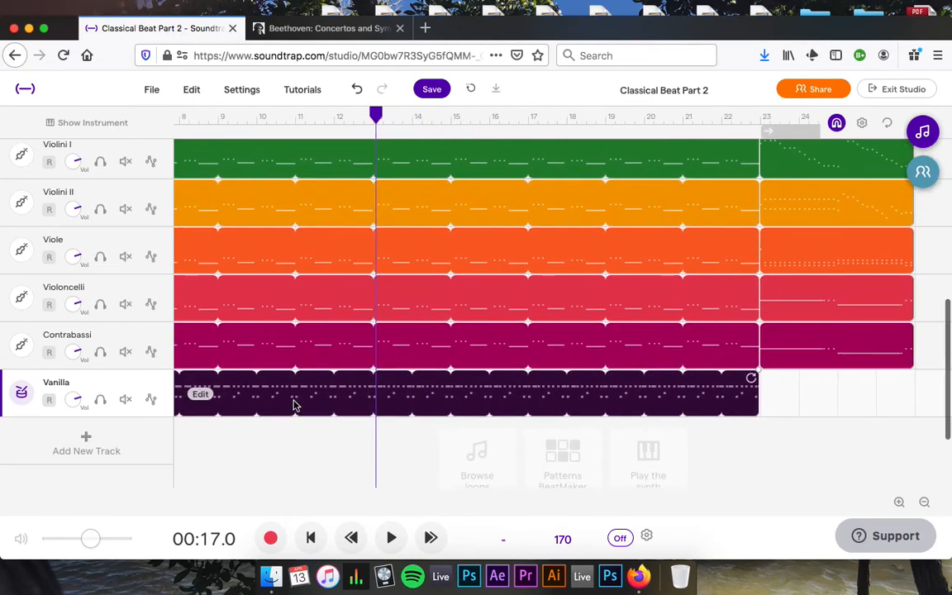
{"action": "scroll", "coordinate": [295, 405], "scroll_direction": "left", "scroll_amount": 7}
{"action": "scroll", "coordinate": [294, 405], "scroll_direction": "up", "scroll_amount": 1}
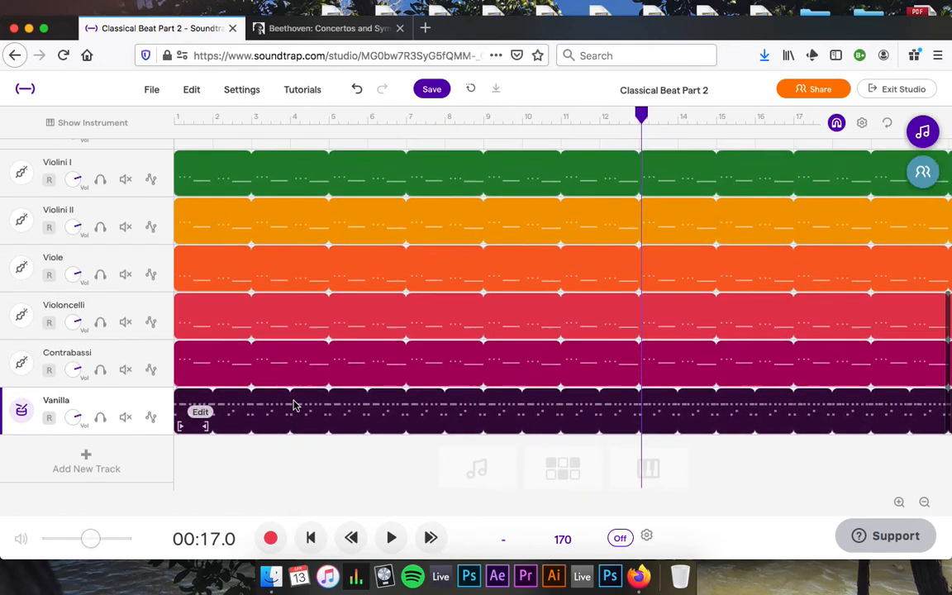
{"action": "scroll", "coordinate": [294, 405], "scroll_direction": "up", "scroll_amount": 1}
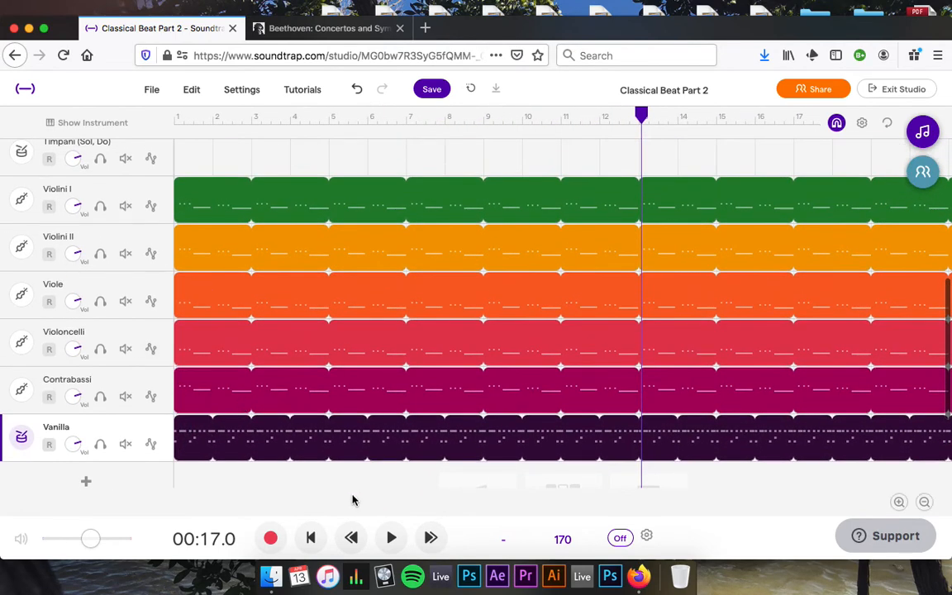
{"action": "scroll", "coordinate": [310, 439], "scroll_direction": "down", "scroll_amount": 1}
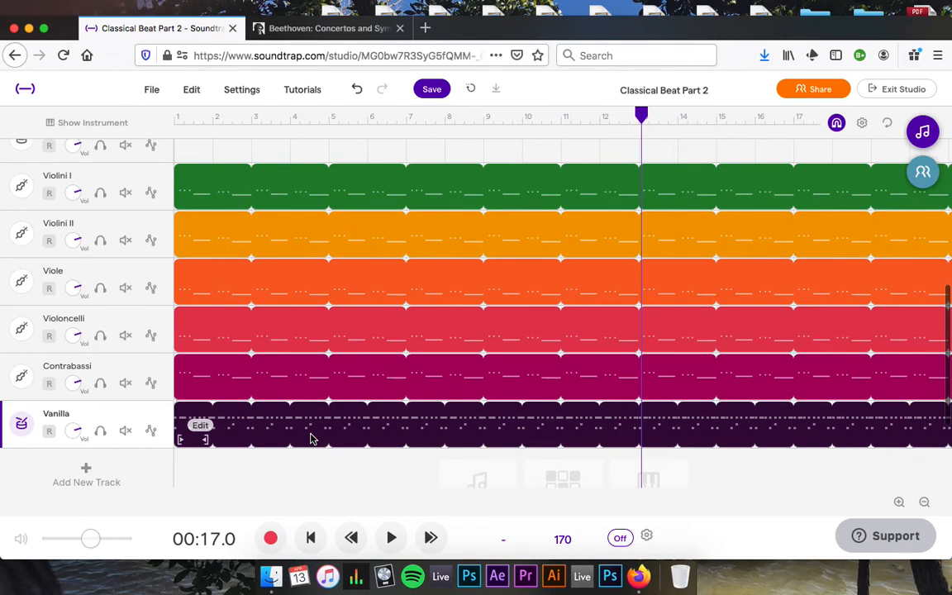
{"action": "scroll", "coordinate": [312, 439], "scroll_direction": "right", "scroll_amount": 1}
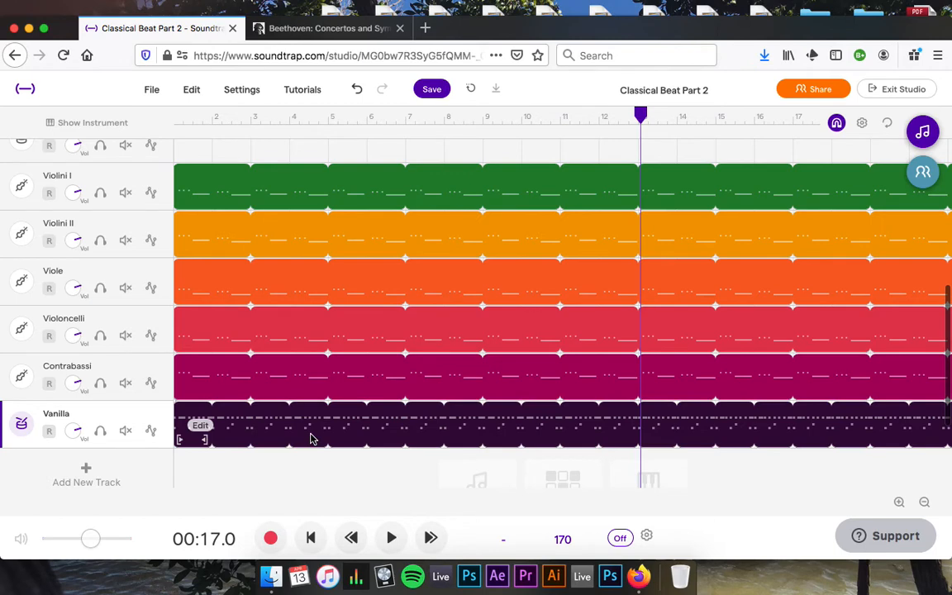
{"action": "scroll", "coordinate": [311, 438], "scroll_direction": "right", "scroll_amount": 5}
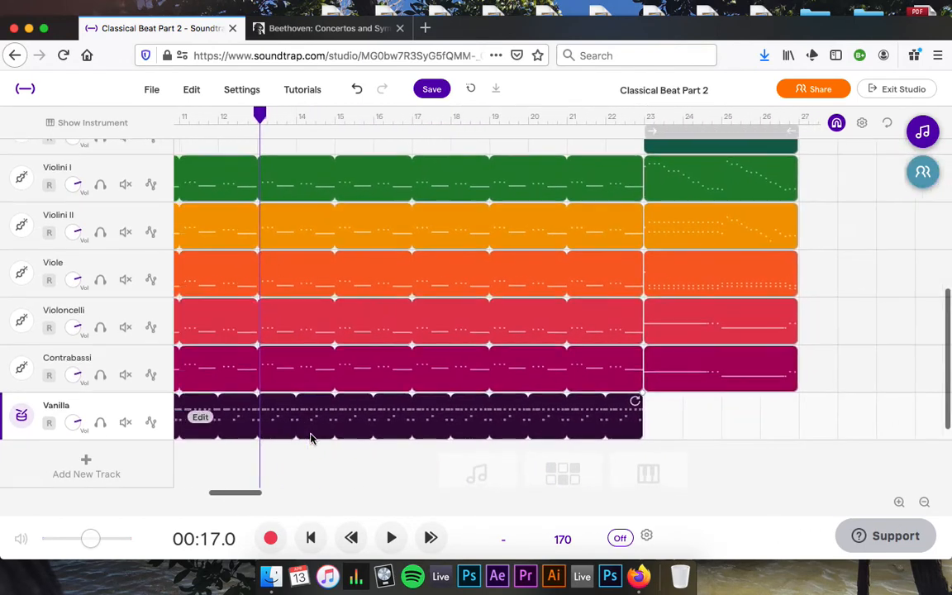
{"action": "scroll", "coordinate": [310, 439], "scroll_direction": "right", "scroll_amount": 4}
Play the arrangement from bar 23, then stop.
{"action": "left_click", "coordinate": [392, 118]}
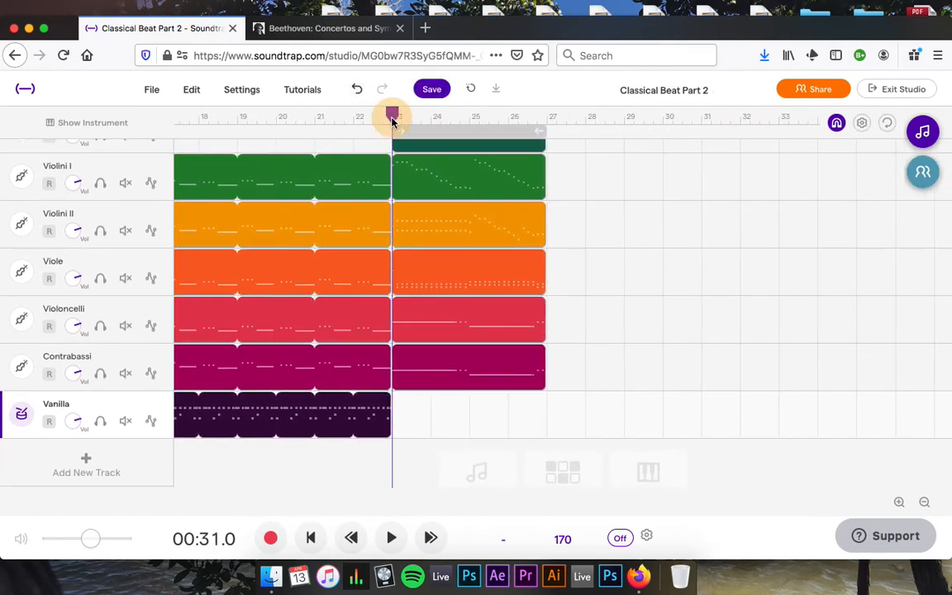
{"action": "key", "text": "space"}
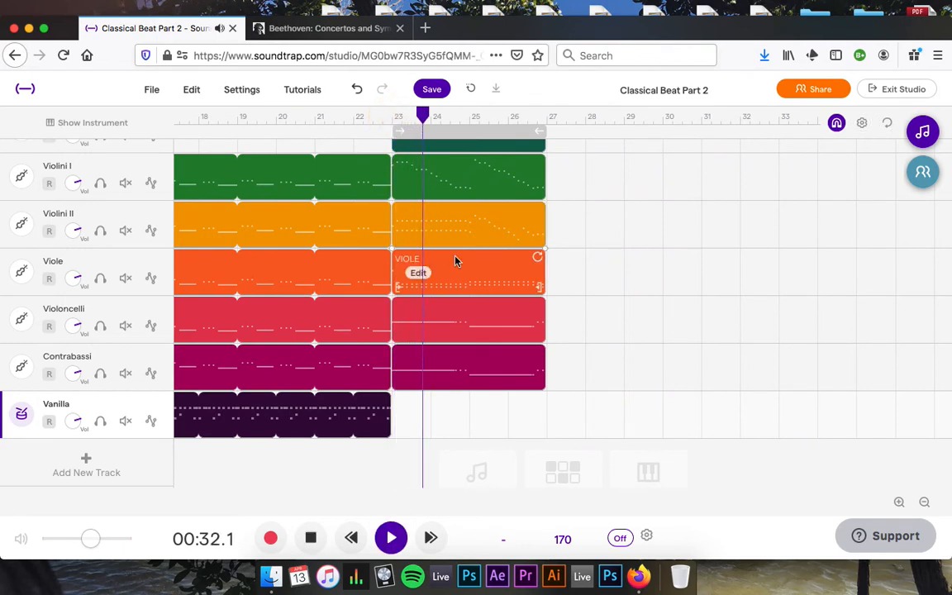
{"action": "scroll", "coordinate": [455, 262], "scroll_direction": "right", "scroll_amount": 1}
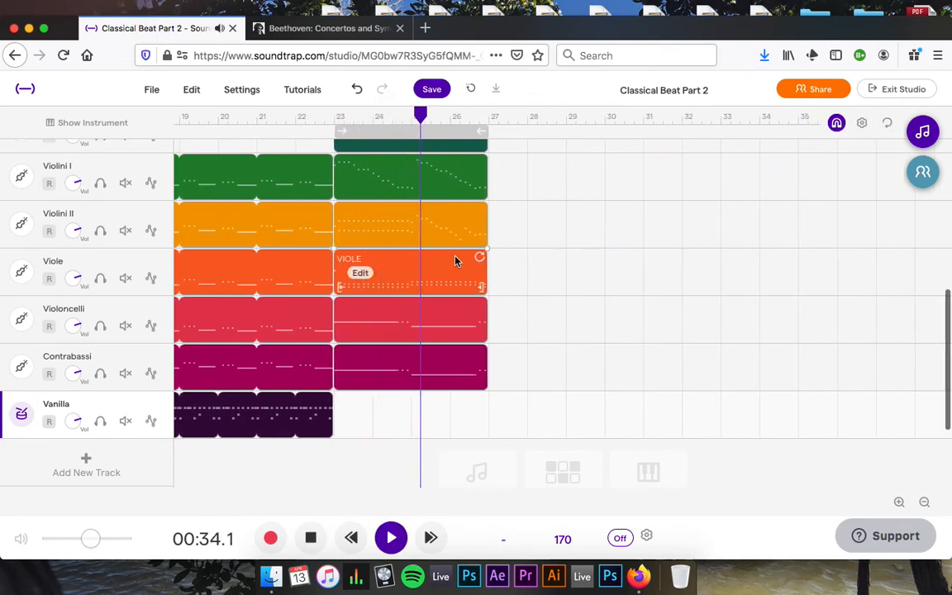
{"action": "scroll", "coordinate": [455, 261], "scroll_direction": "right", "scroll_amount": 2}
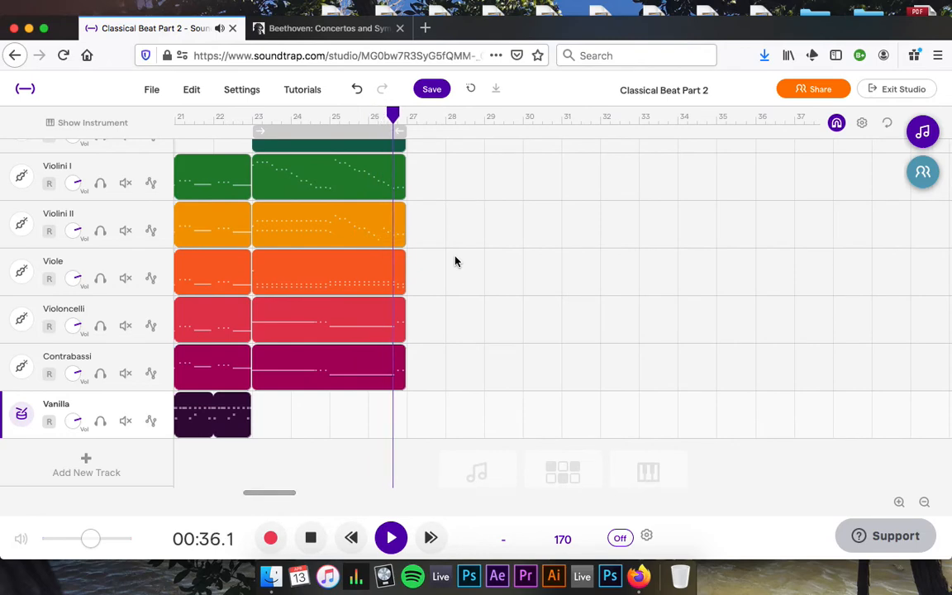
{"action": "key", "text": "space"}
Select the bar 23 orchestral clips, check out to bar 46, and return the playhead to bar 23.
{"action": "scroll", "coordinate": [356, 296], "scroll_direction": "up", "scroll_amount": 1}
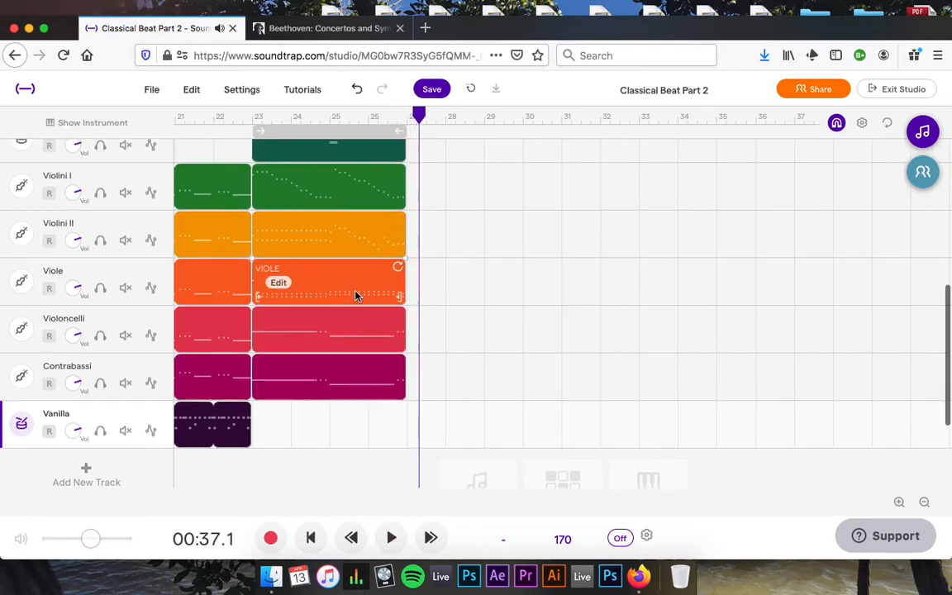
{"action": "scroll", "coordinate": [356, 296], "scroll_direction": "up", "scroll_amount": 3}
{"action": "left_click_drag", "start_coordinate": [408, 431], "coordinate": [813, 122]}
{"action": "left_click", "coordinate": [812, 119]}
{"action": "scroll", "coordinate": [510, 358], "scroll_direction": "left", "scroll_amount": 1}
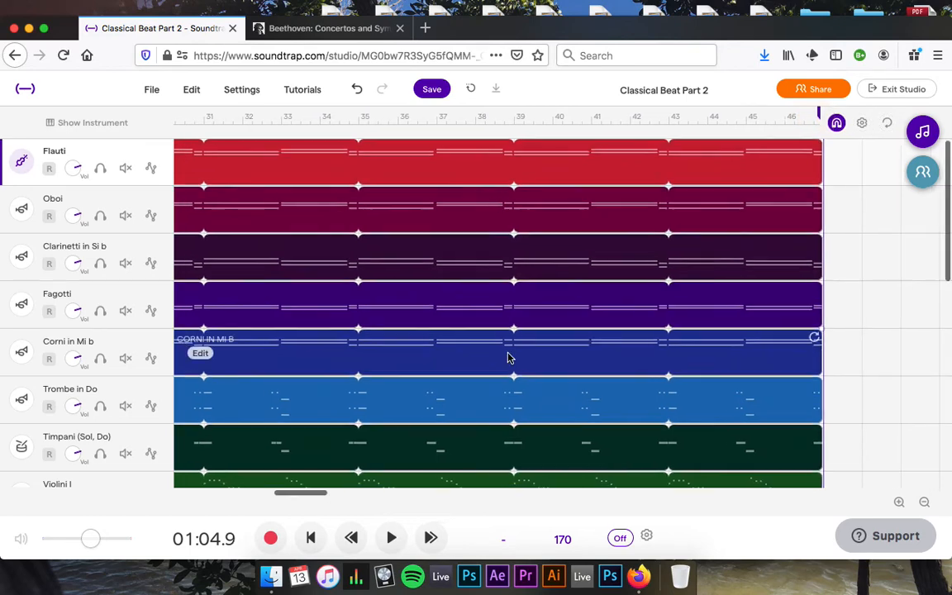
{"action": "scroll", "coordinate": [509, 358], "scroll_direction": "left", "scroll_amount": 5}
{"action": "scroll", "coordinate": [510, 358], "scroll_direction": "down", "scroll_amount": 3}
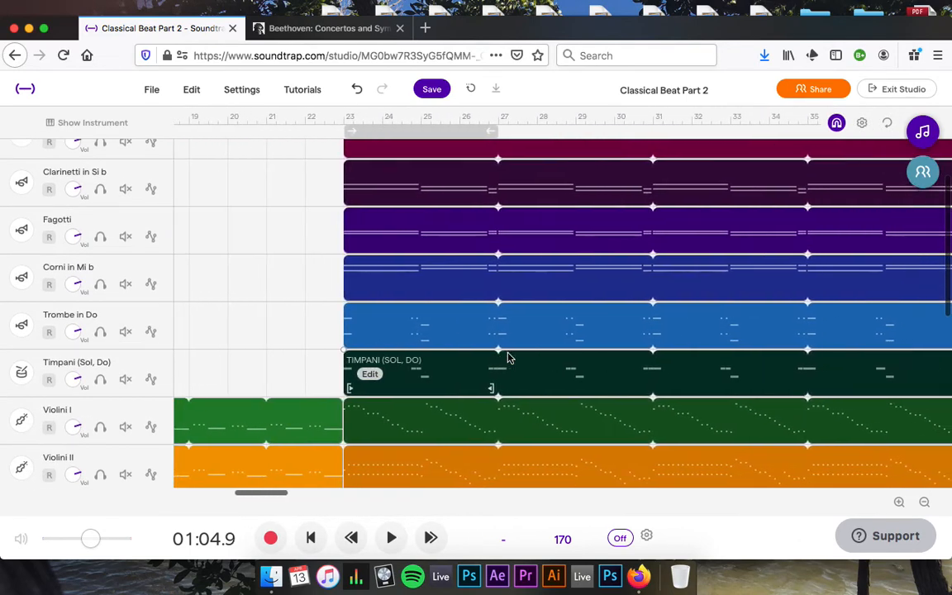
{"action": "left_click", "coordinate": [342, 116]}
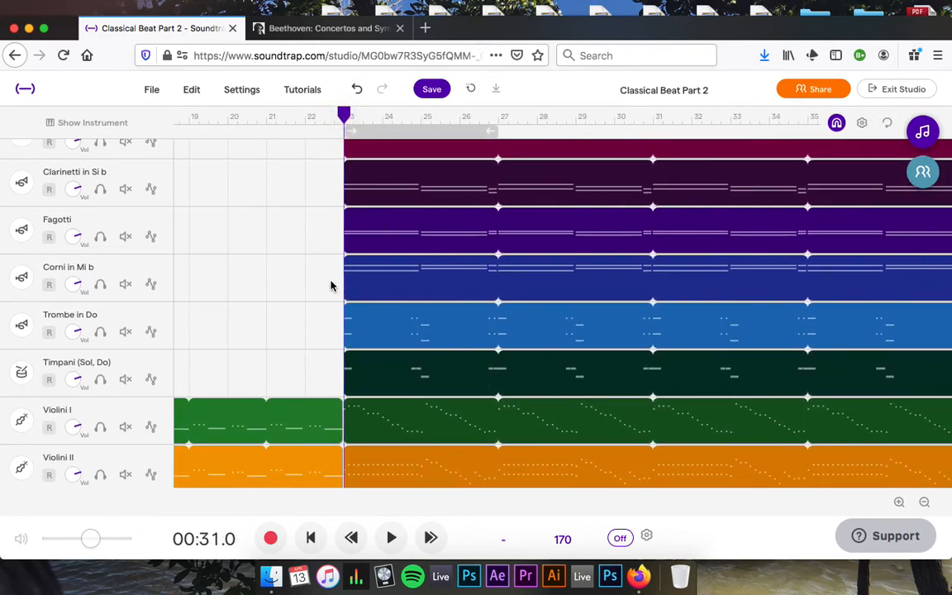
{"action": "scroll", "coordinate": [331, 286], "scroll_direction": "down", "scroll_amount": 5}
Add a new drum-beat track and play it from bar 23.
{"action": "left_click", "coordinate": [86, 341]}
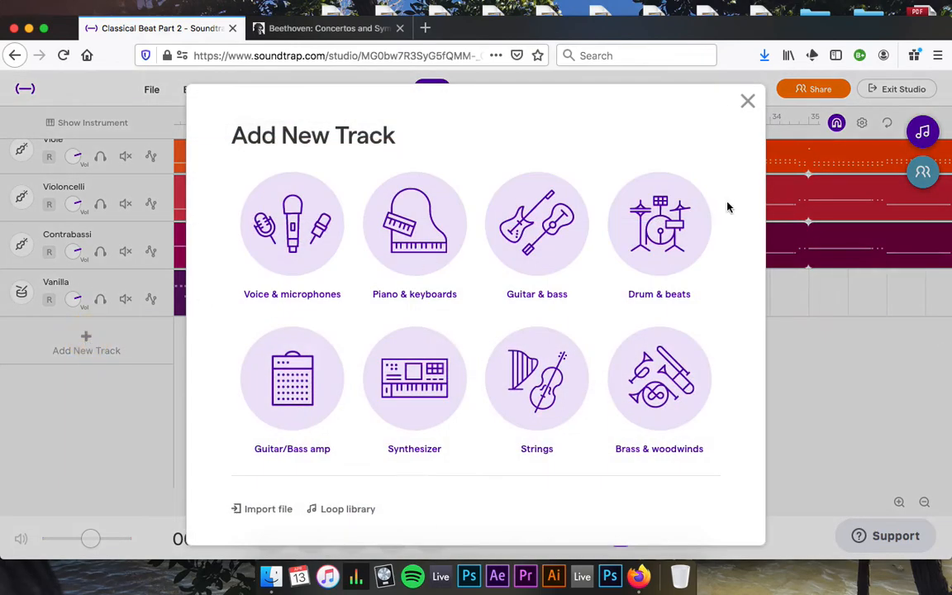
{"action": "left_click", "coordinate": [657, 248]}
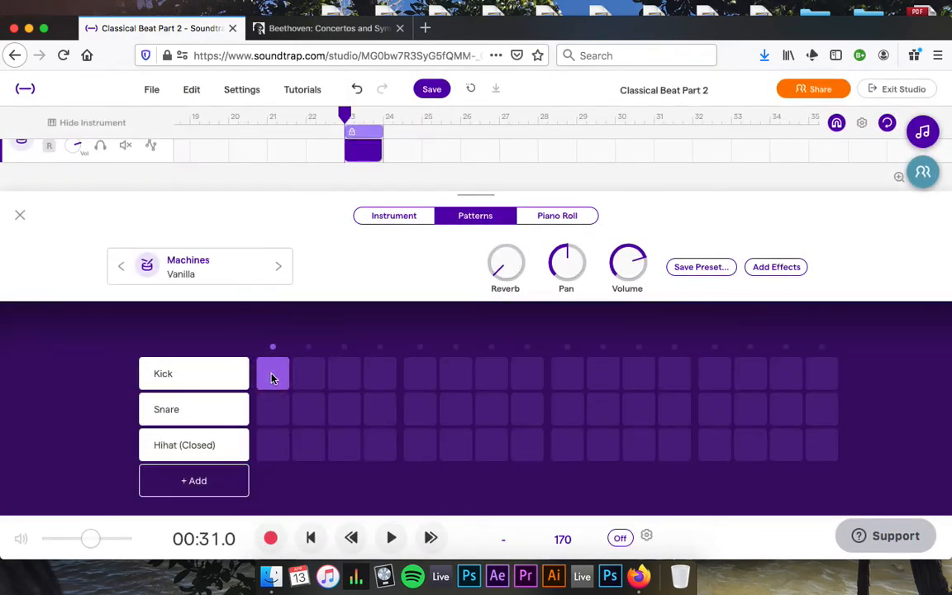
{"action": "left_click", "coordinate": [391, 538]}
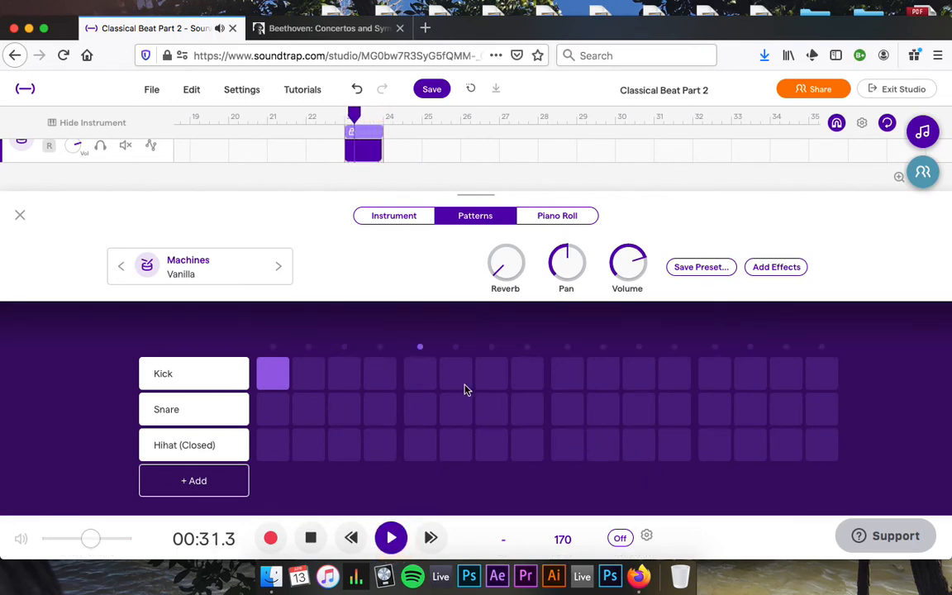
Program kicks on steps 7 and 15, a snare on 9, closed hi-hats on 1, 13, 15, 16, and add a row.
{"action": "left_click", "coordinate": [488, 378]}
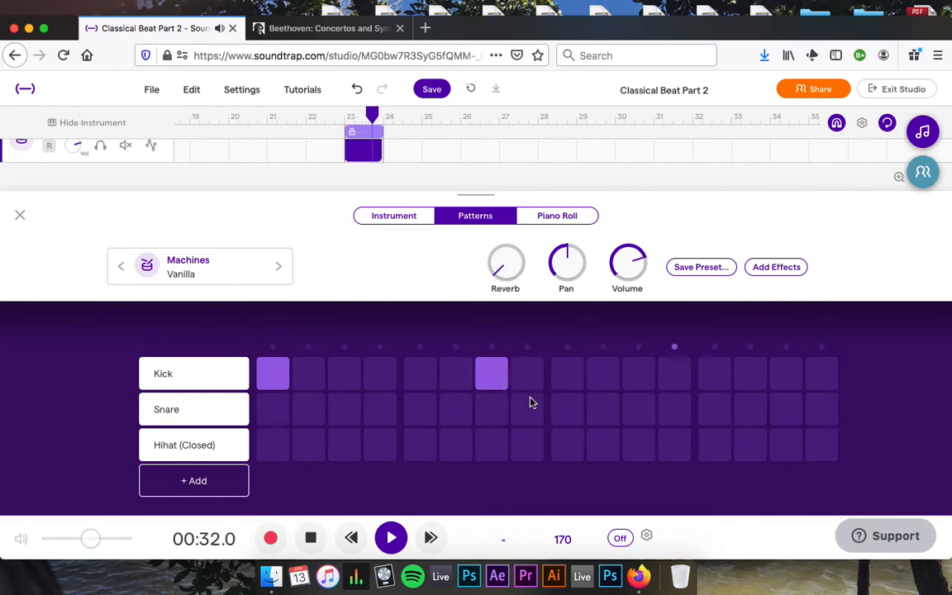
{"action": "left_click", "coordinate": [563, 416]}
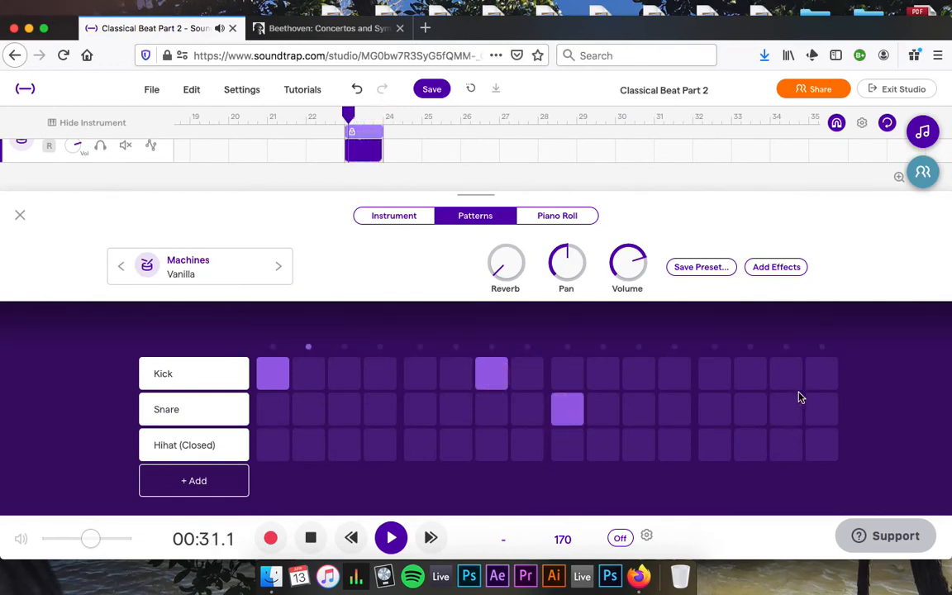
{"action": "left_click", "coordinate": [777, 380]}
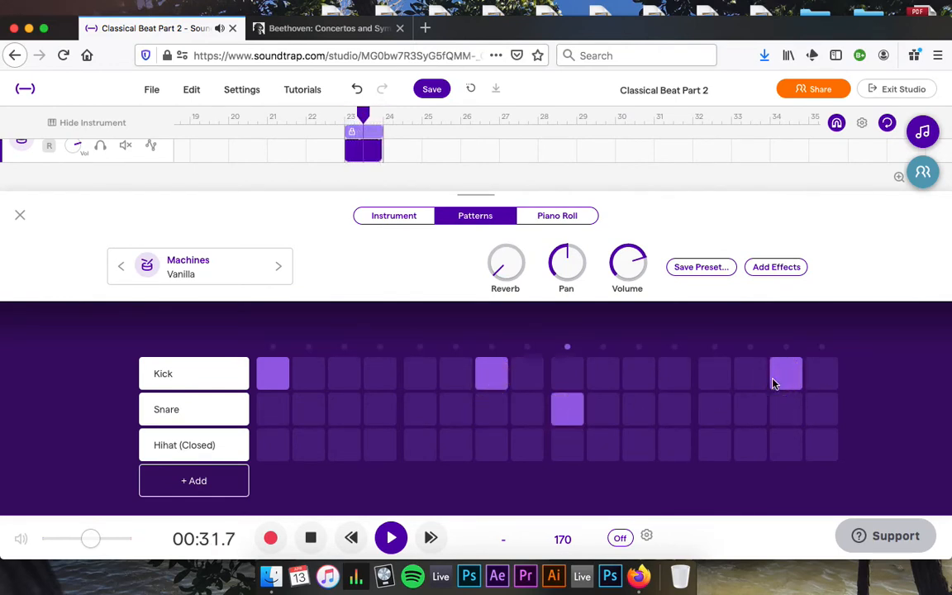
{"action": "left_click", "coordinate": [264, 449]}
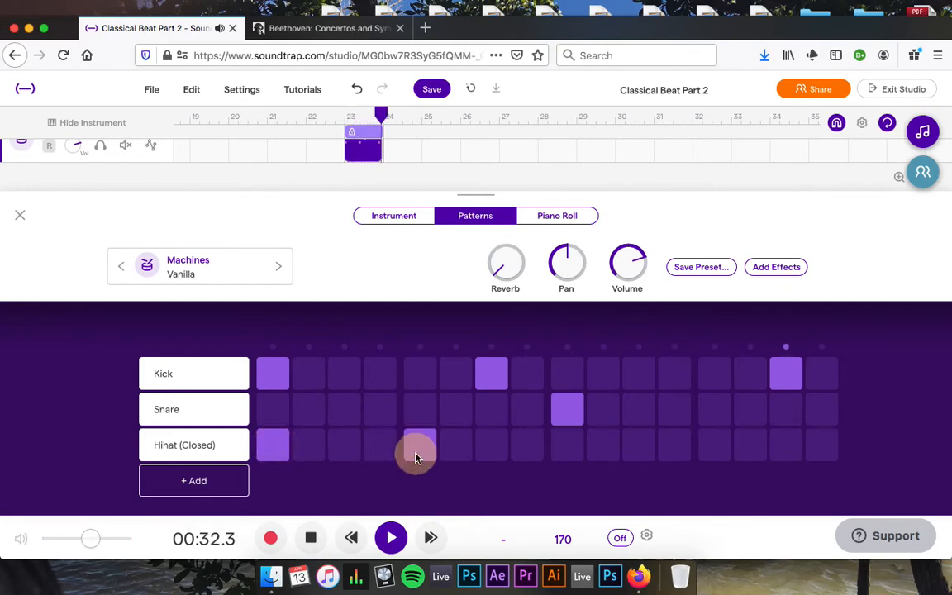
{"action": "left_click", "coordinate": [714, 446]}
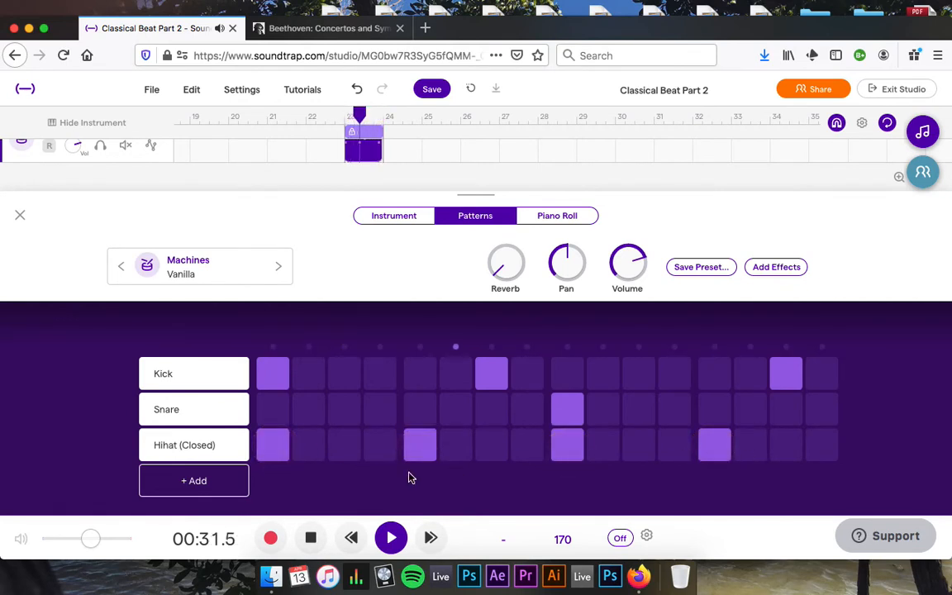
{"action": "left_click", "coordinate": [789, 448]}
{"action": "left_click", "coordinate": [829, 448]}
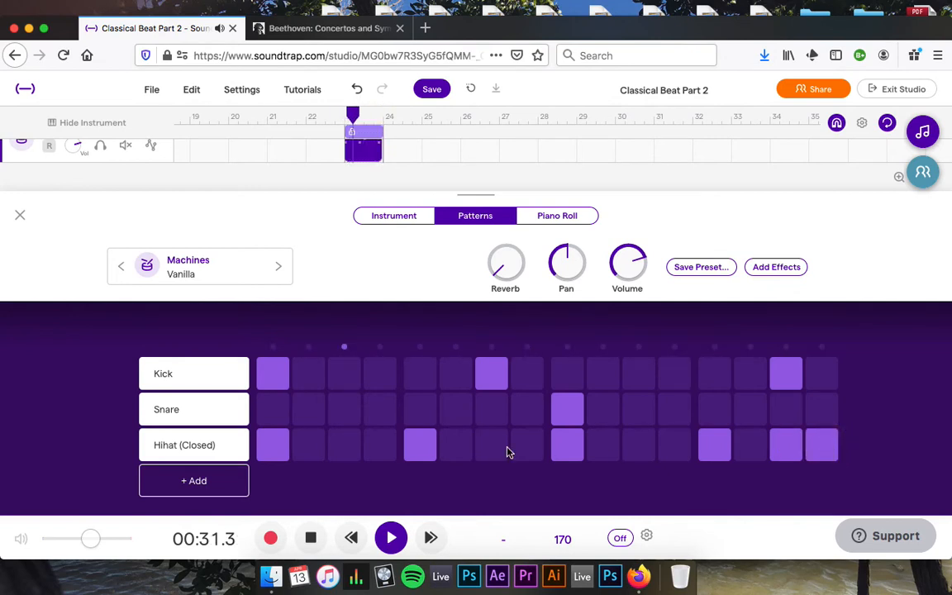
{"action": "left_click", "coordinate": [192, 483]}
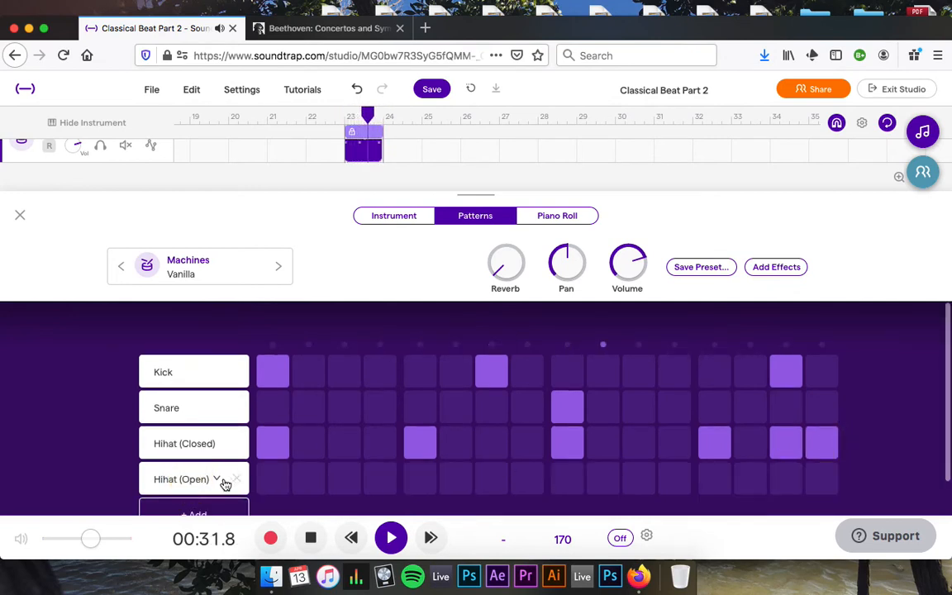
Stop playback and set the new drum row's sound to Mid Tom 2.
{"action": "key", "text": "space"}
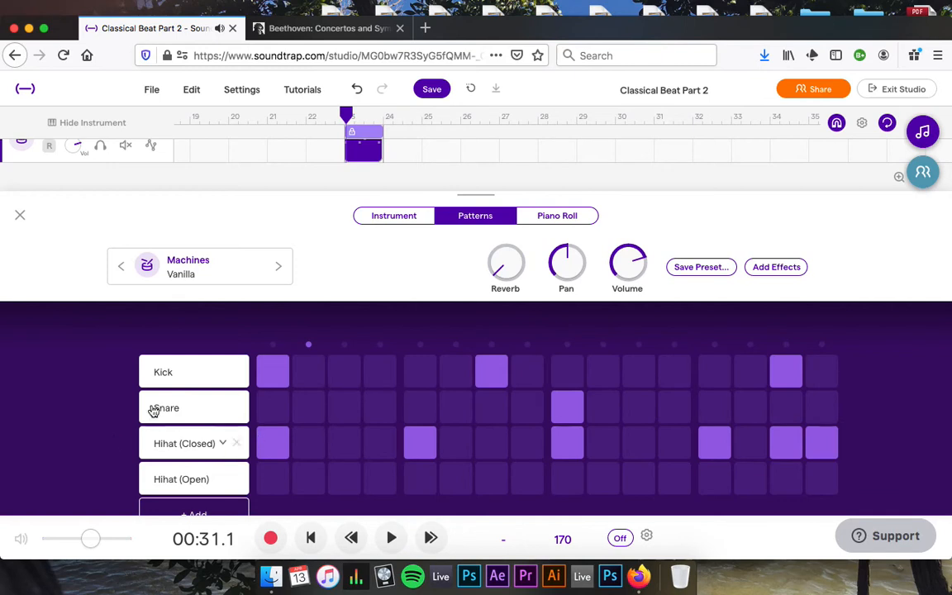
{"action": "scroll", "coordinate": [55, 398], "scroll_direction": "down", "scroll_amount": 1}
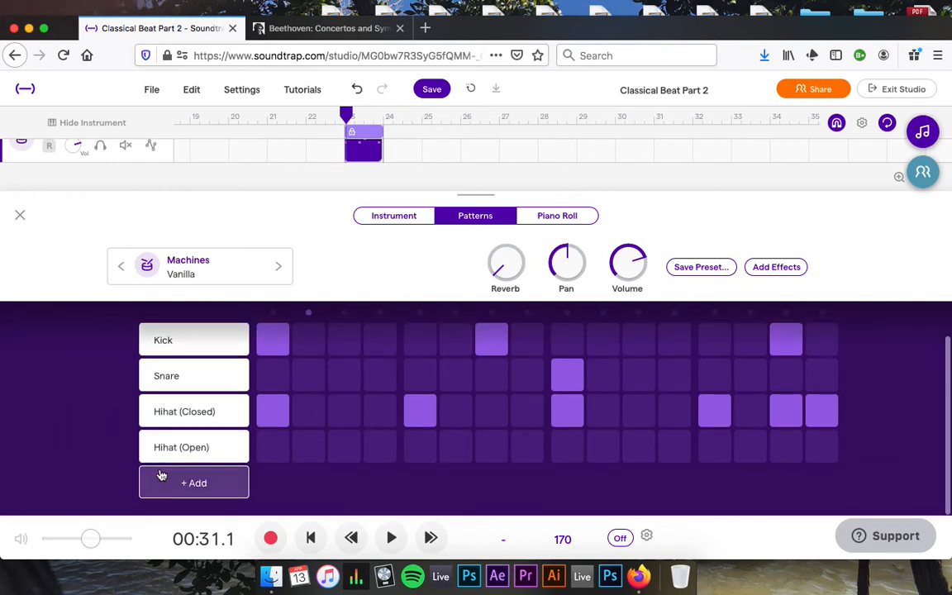
{"action": "left_click", "coordinate": [216, 449]}
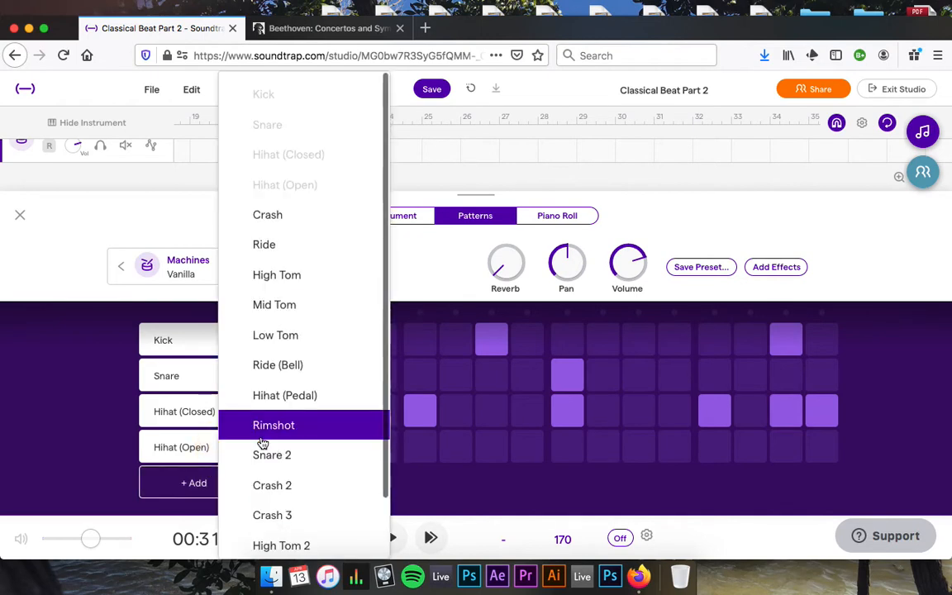
{"action": "scroll", "coordinate": [262, 443], "scroll_direction": "down", "scroll_amount": 2}
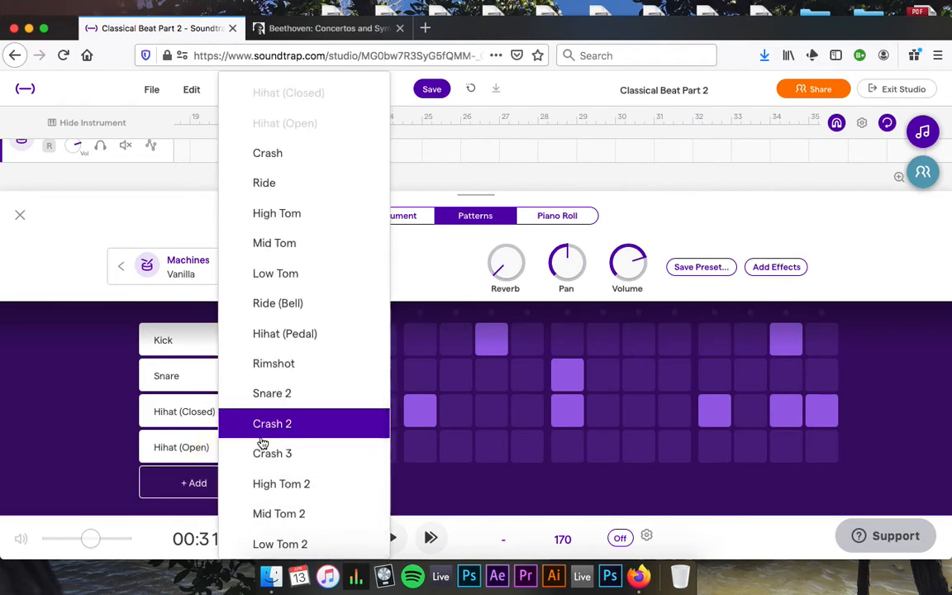
{"action": "left_click", "coordinate": [287, 514]}
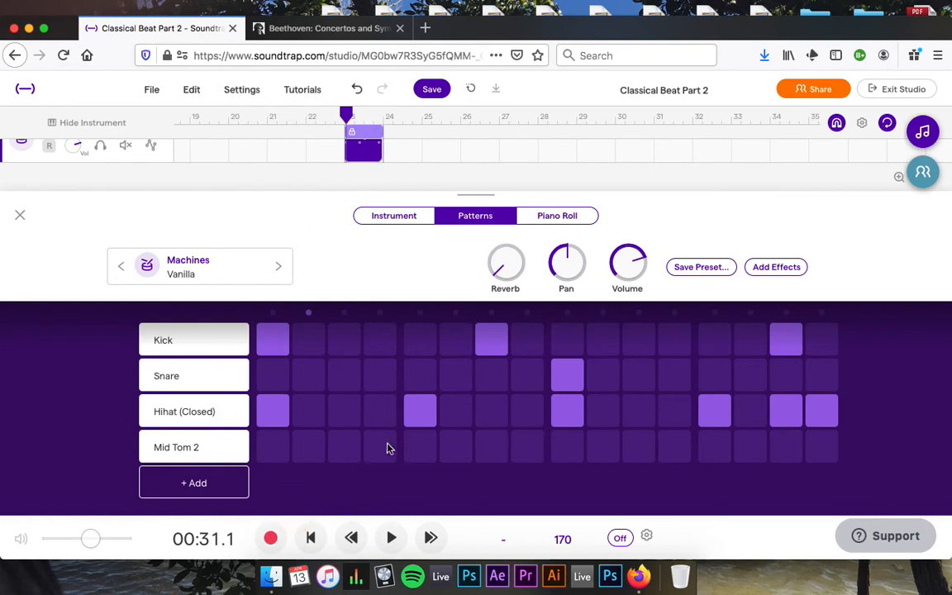
Try out Mid Tom 2 hits while the loop plays, settling on steps 11 and 12.
{"action": "key", "text": "space"}
{"action": "left_click", "coordinate": [343, 448]}
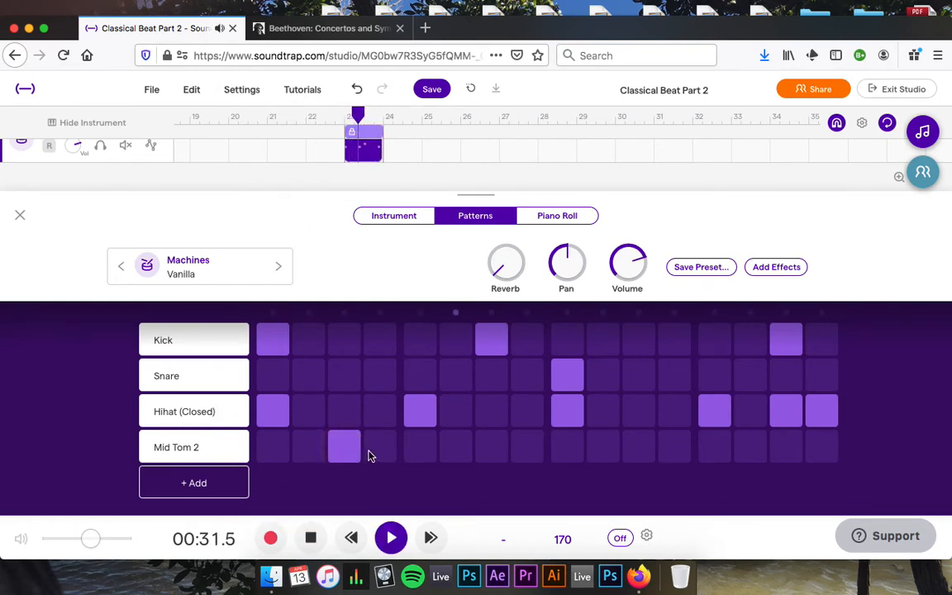
{"action": "left_click", "coordinate": [343, 454]}
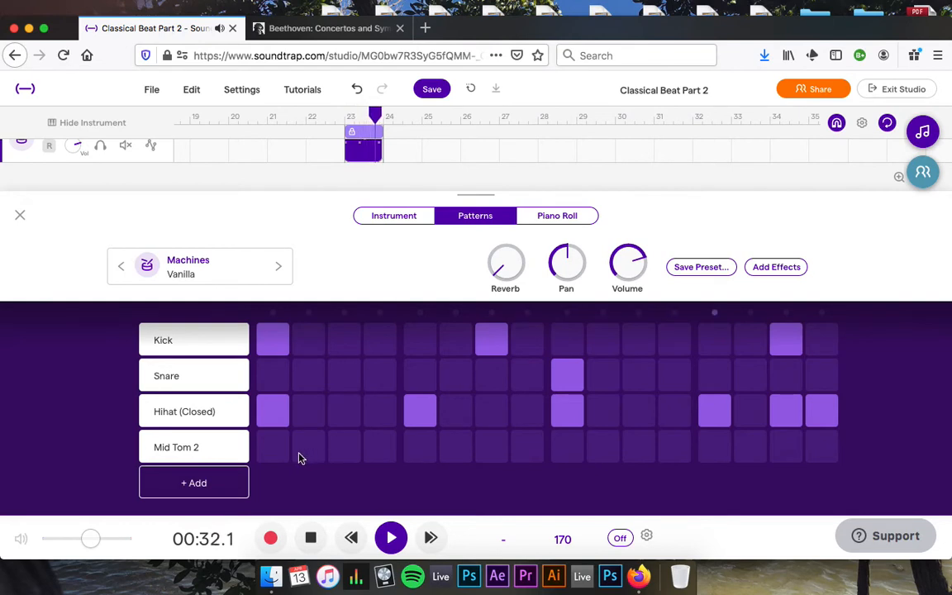
{"action": "left_click", "coordinate": [275, 454]}
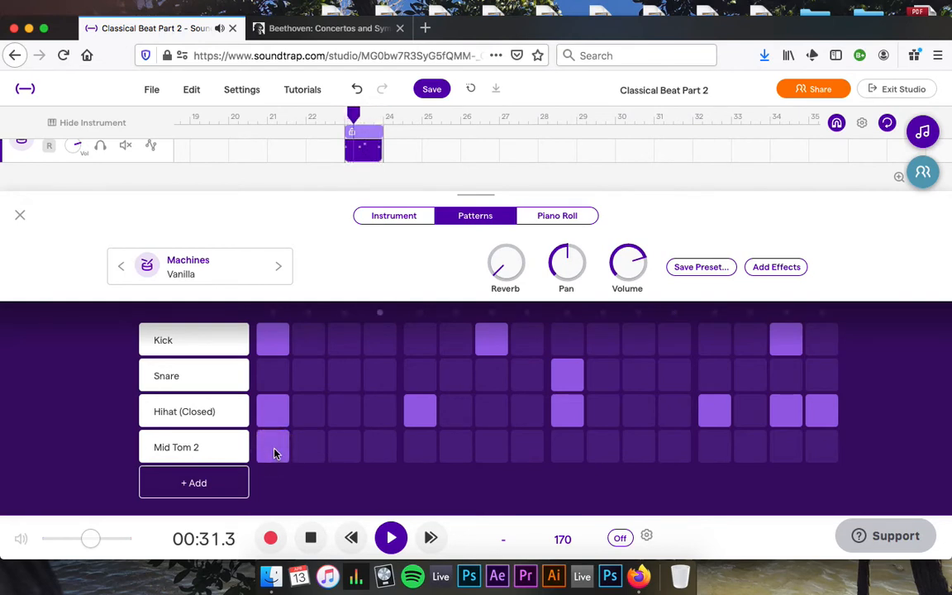
{"action": "left_click", "coordinate": [282, 453]}
{"action": "left_click", "coordinate": [344, 450]}
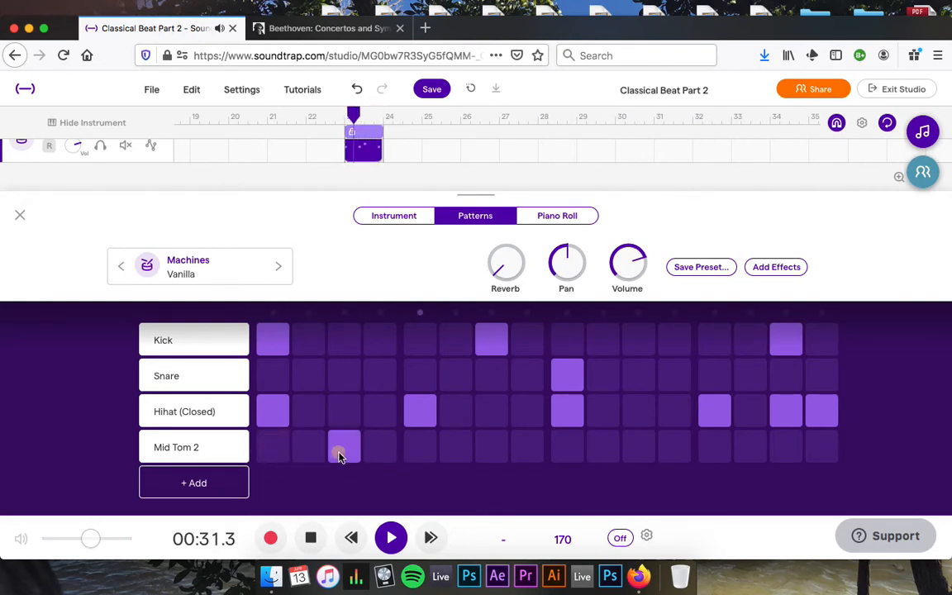
{"action": "left_click", "coordinate": [490, 455]}
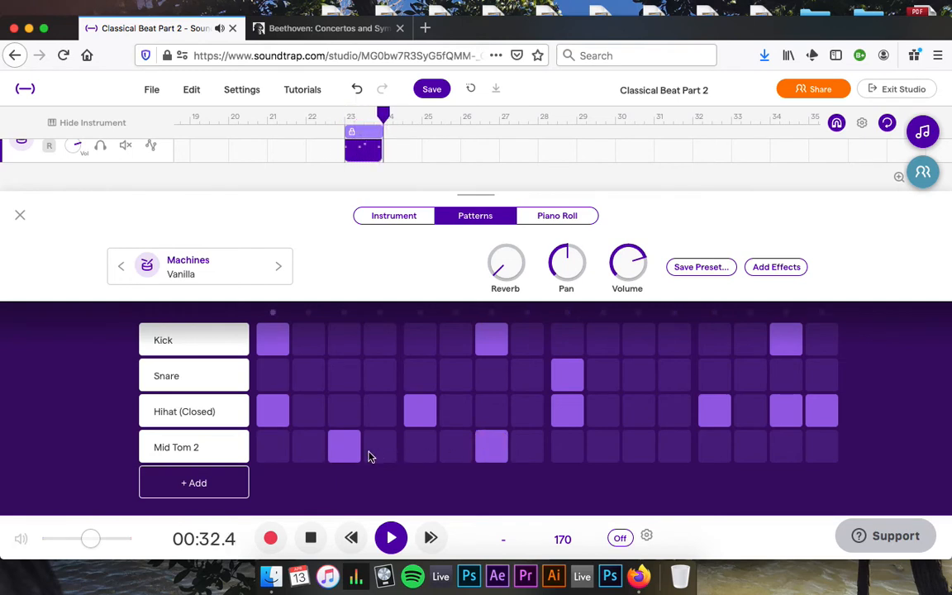
{"action": "left_click", "coordinate": [643, 448]}
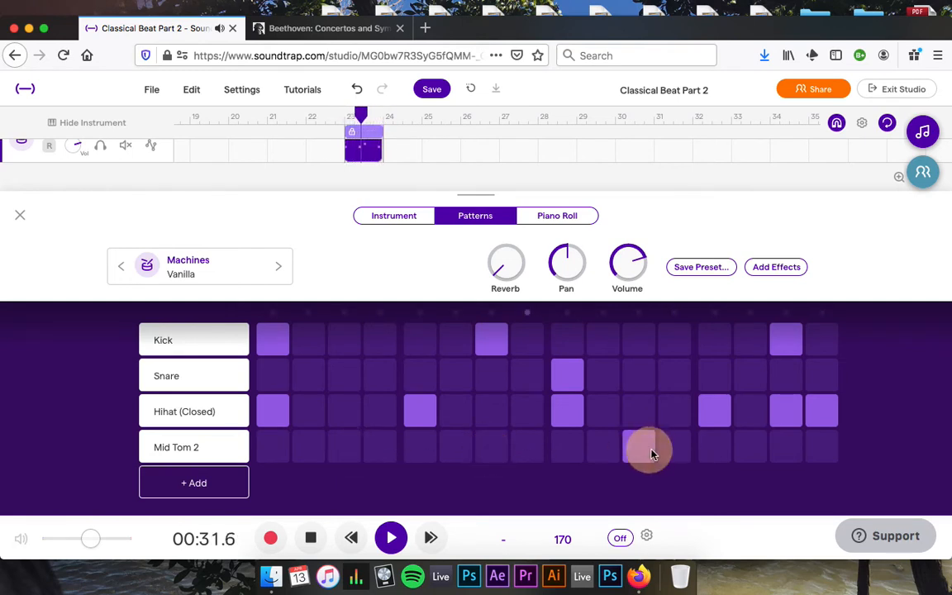
{"action": "left_click", "coordinate": [676, 449]}
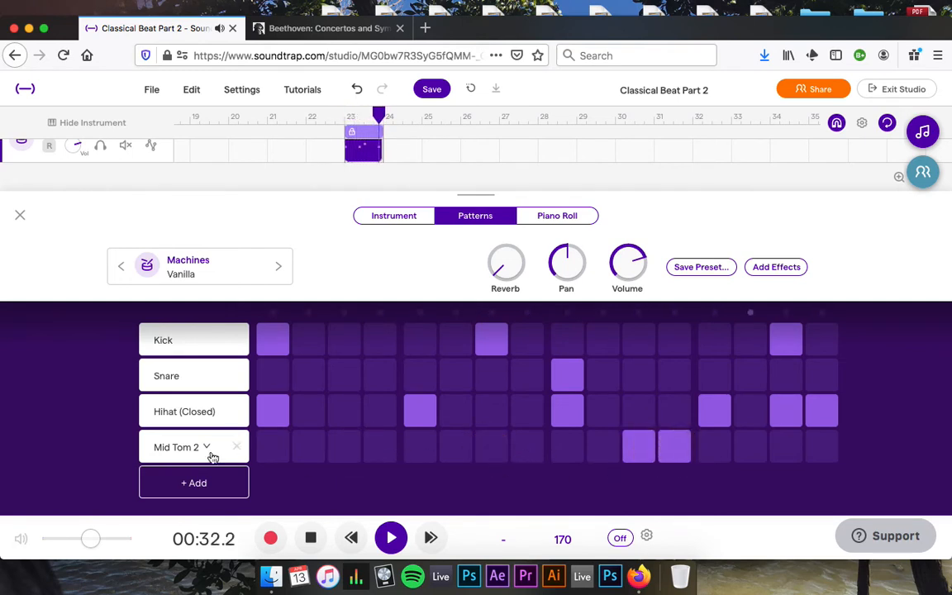
Swap the drum kit from Vanilla to the Old School Tape preset and preview the pattern.
{"action": "left_click", "coordinate": [391, 538]}
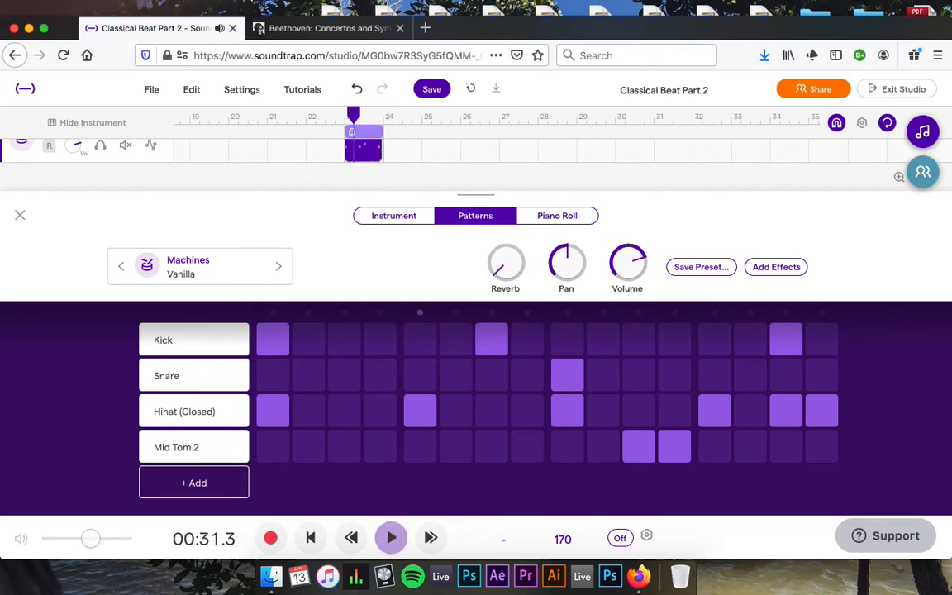
{"action": "left_click", "coordinate": [189, 263]}
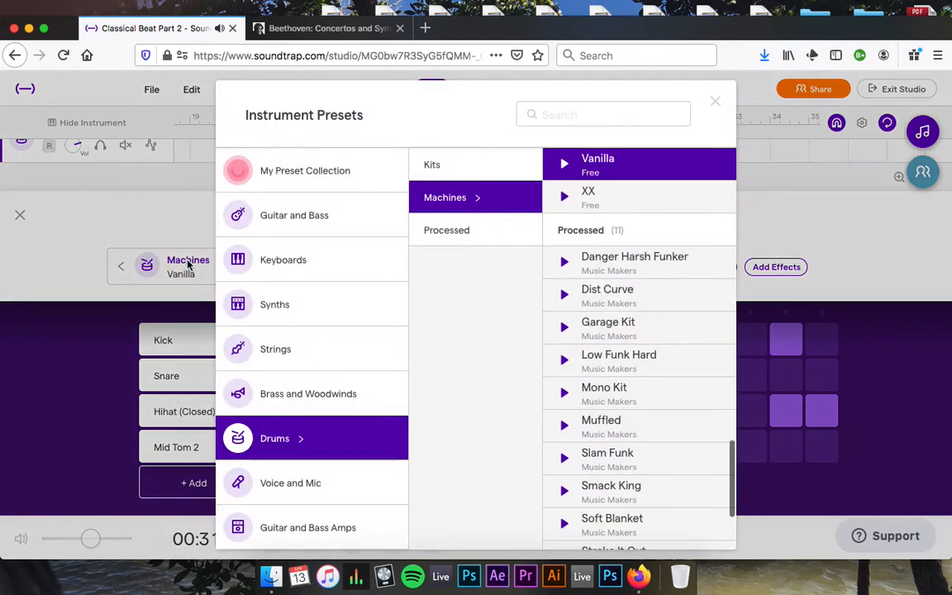
{"action": "scroll", "coordinate": [588, 411], "scroll_direction": "down", "scroll_amount": 2}
{"action": "scroll", "coordinate": [557, 410], "scroll_direction": "up", "scroll_amount": 10}
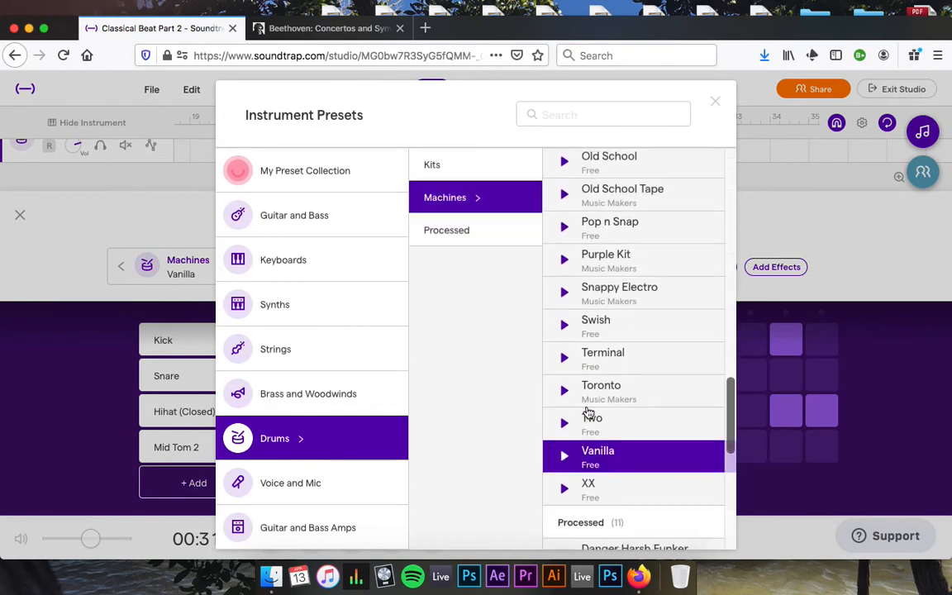
{"action": "scroll", "coordinate": [619, 299], "scroll_direction": "down", "scroll_amount": 2}
{"action": "scroll", "coordinate": [616, 241], "scroll_direction": "up", "scroll_amount": 6}
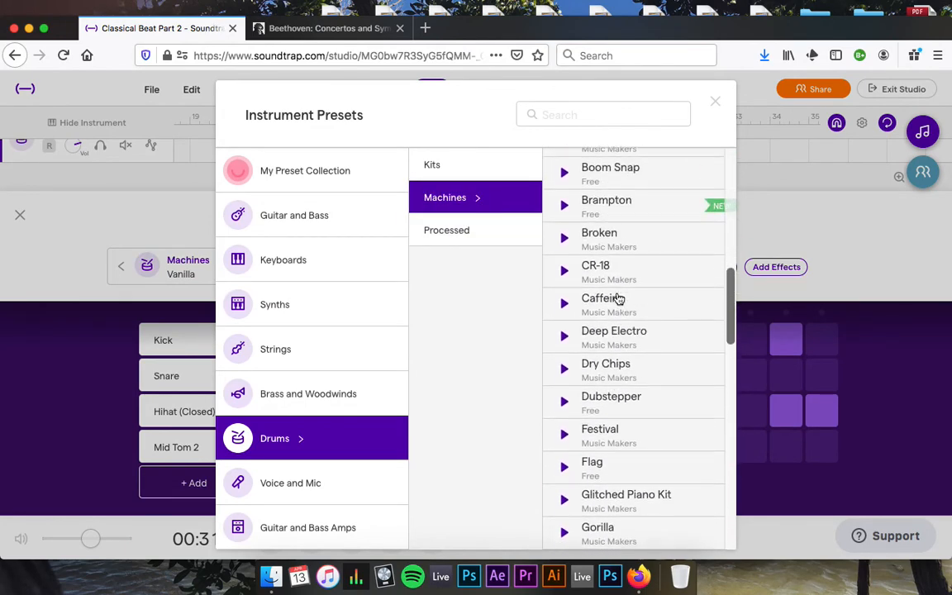
{"action": "scroll", "coordinate": [616, 300], "scroll_direction": "down", "scroll_amount": 7}
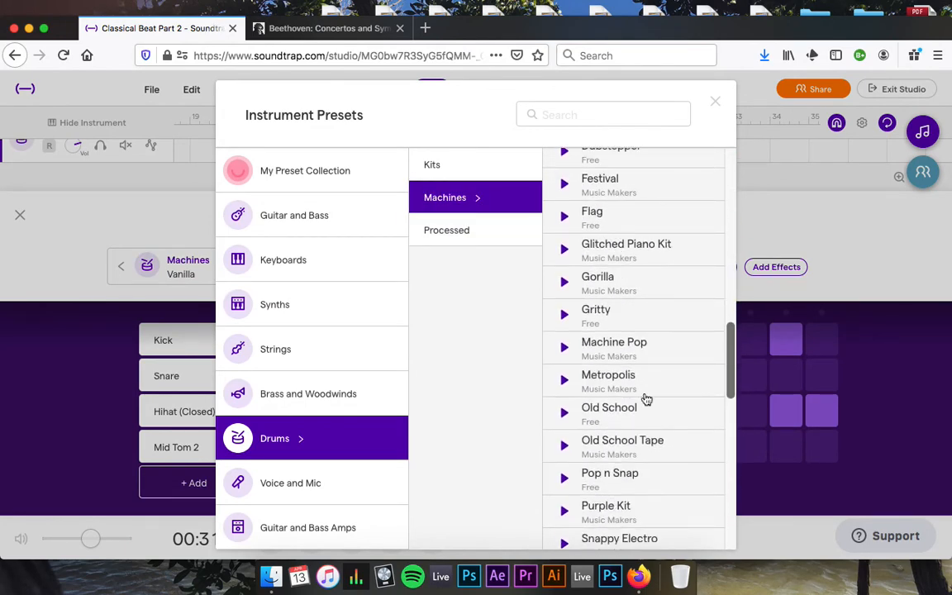
{"action": "left_click", "coordinate": [636, 445]}
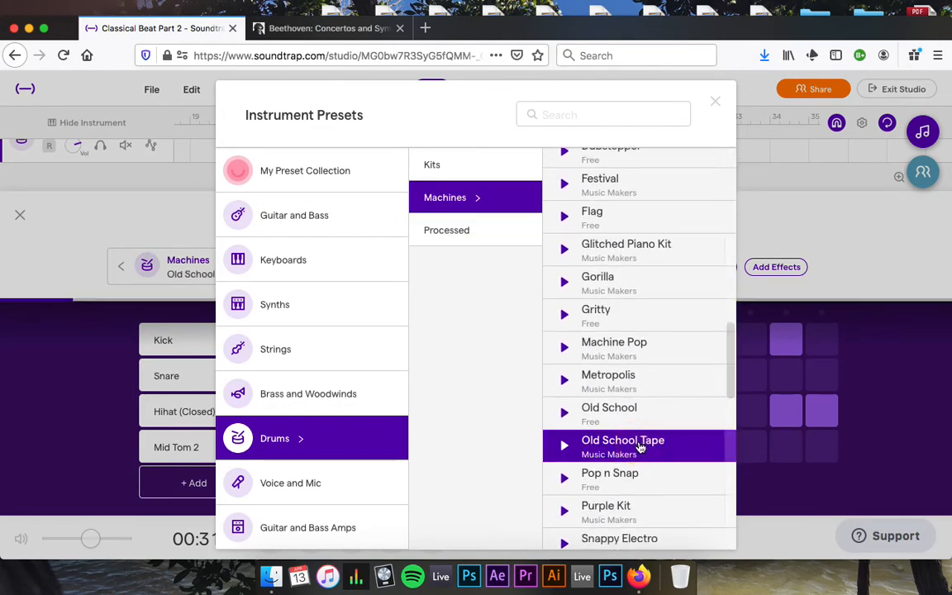
{"action": "left_click", "coordinate": [715, 101]}
{"action": "key", "text": "space"}
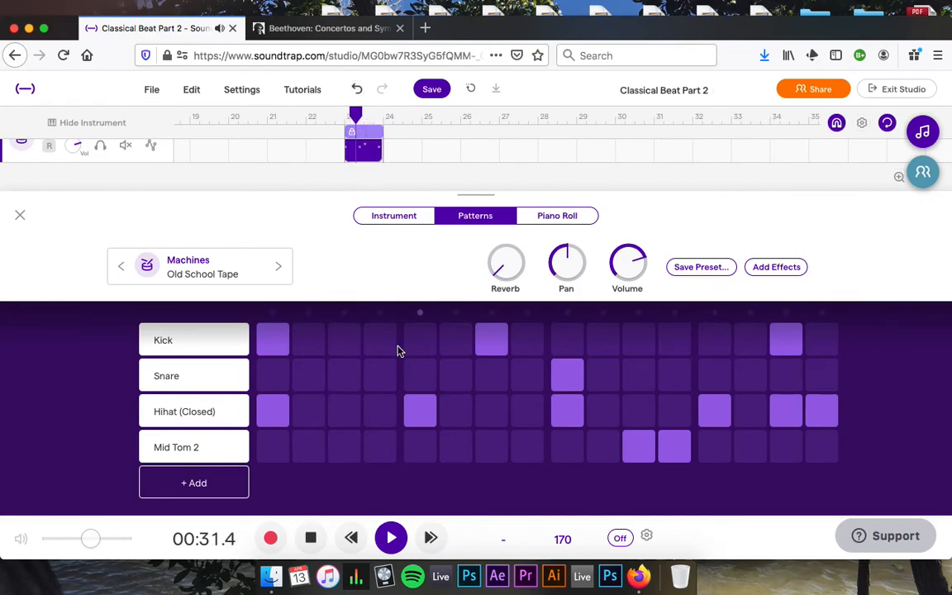
{"action": "key", "text": "space"}
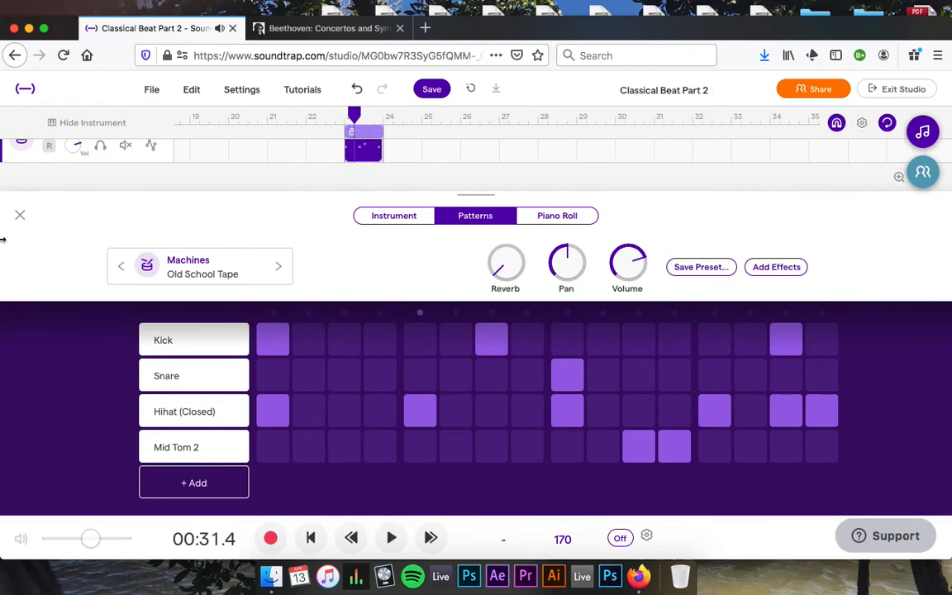
Loop the Old School Tape clip from bar 23 out to bar 47.
{"action": "left_click", "coordinate": [20, 215]}
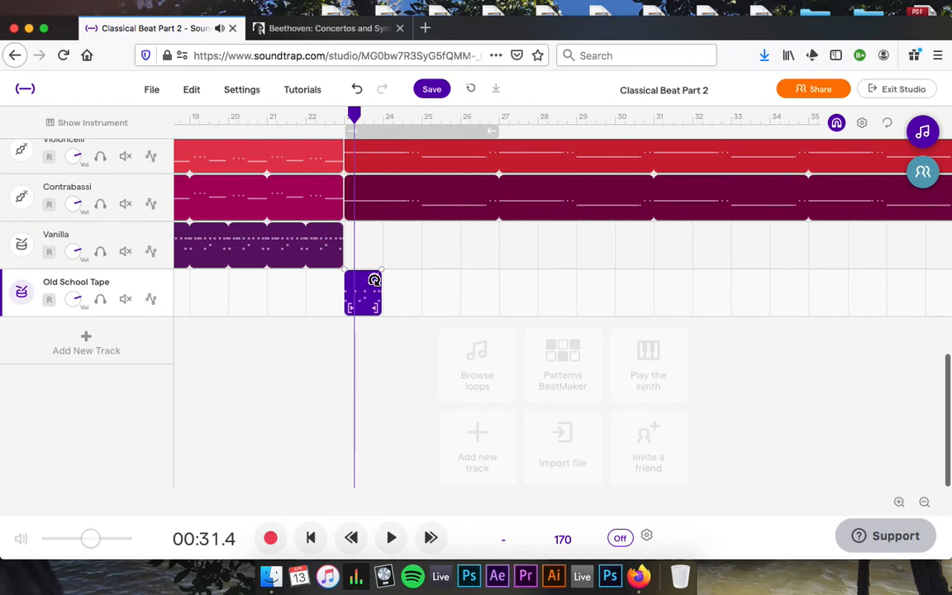
{"action": "left_click_drag", "start_coordinate": [374, 279], "coordinate": [610, 293]}
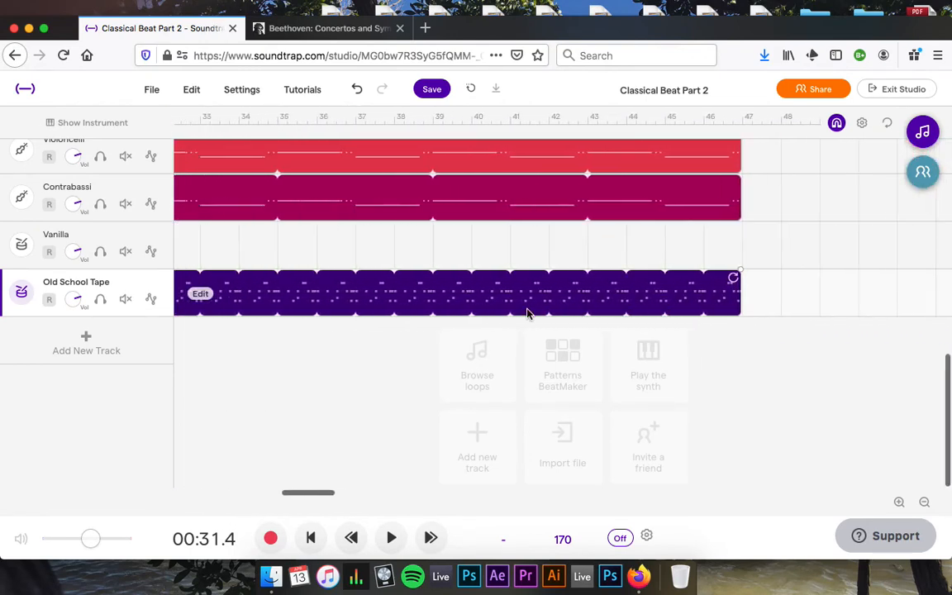
{"action": "scroll", "coordinate": [528, 313], "scroll_direction": "left", "scroll_amount": 10}
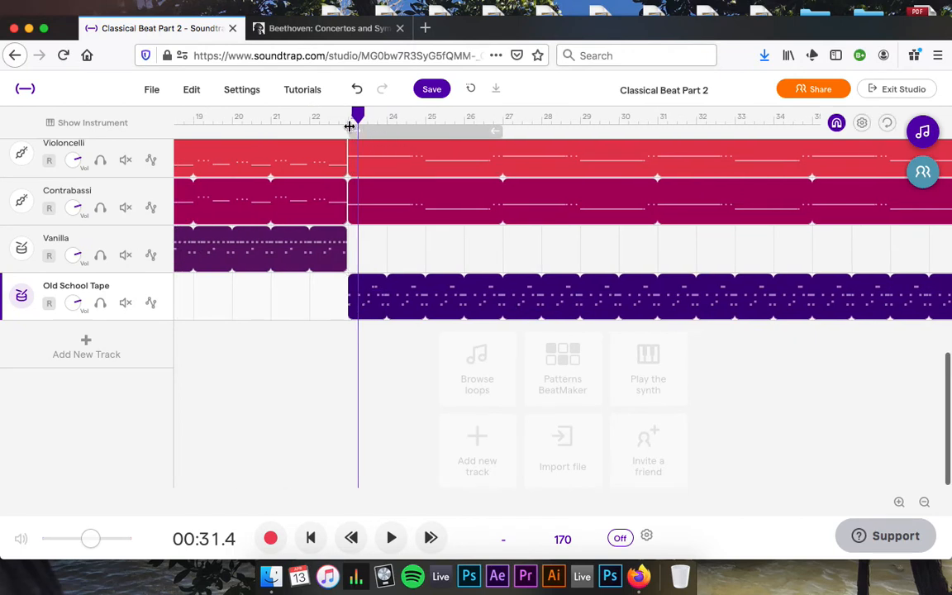
Lower the Old School Tape track's volume during playback from bar 23, then replay around bar 26.
{"action": "left_click", "coordinate": [349, 126]}
{"action": "key", "text": "space"}
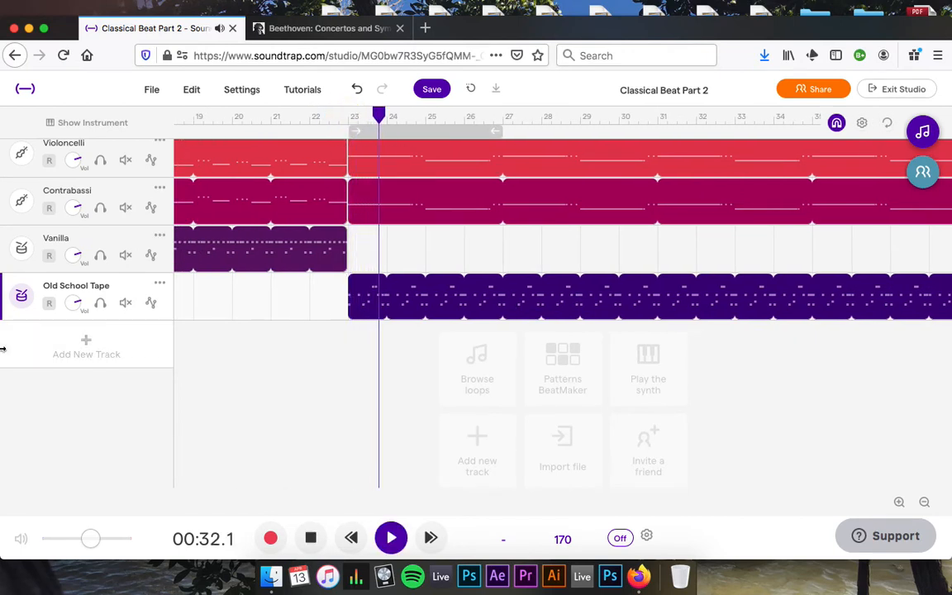
{"action": "left_click_drag", "start_coordinate": [72, 301], "coordinate": [74, 334]}
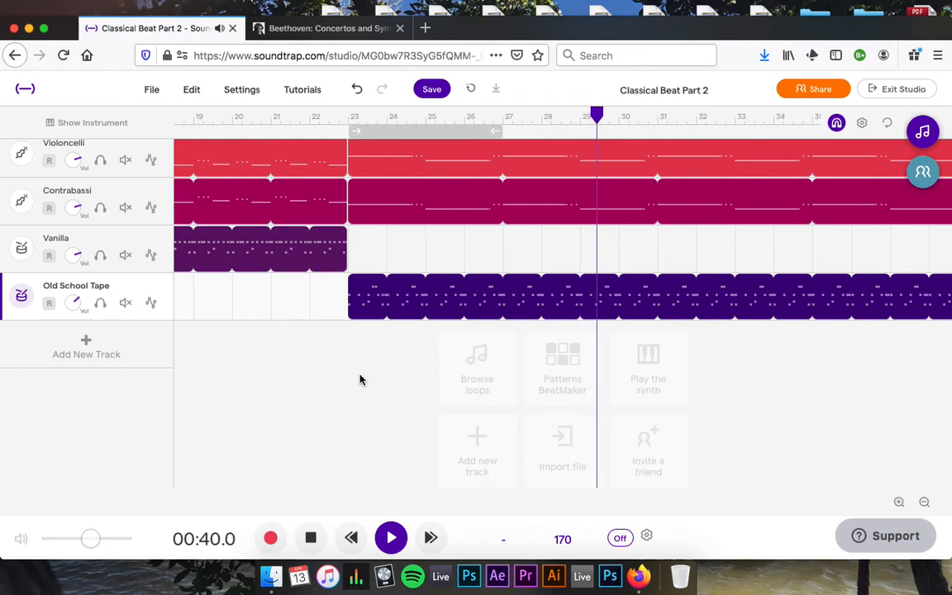
{"action": "key", "text": "space"}
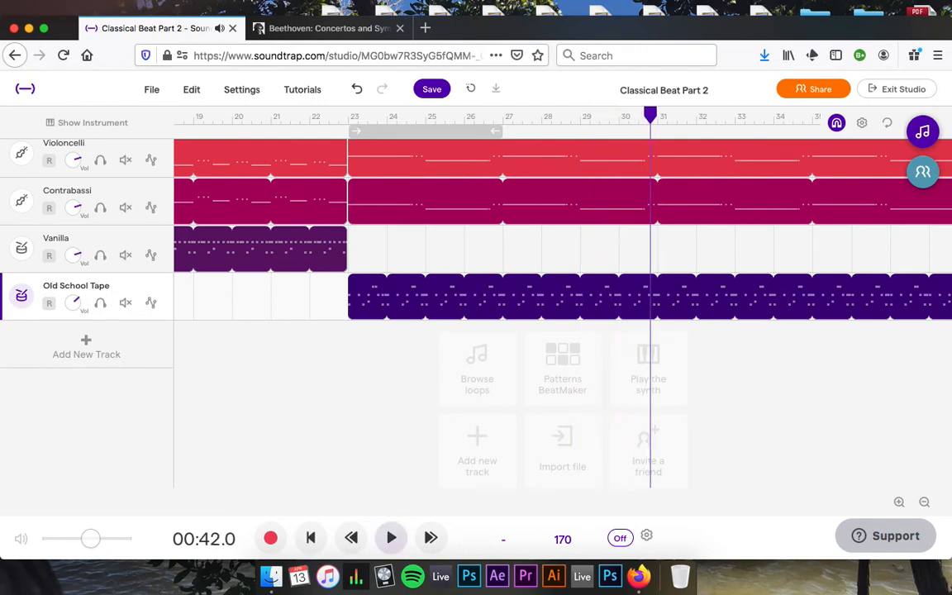
{"action": "left_click", "coordinate": [208, 121]}
{"action": "key", "text": "space"}
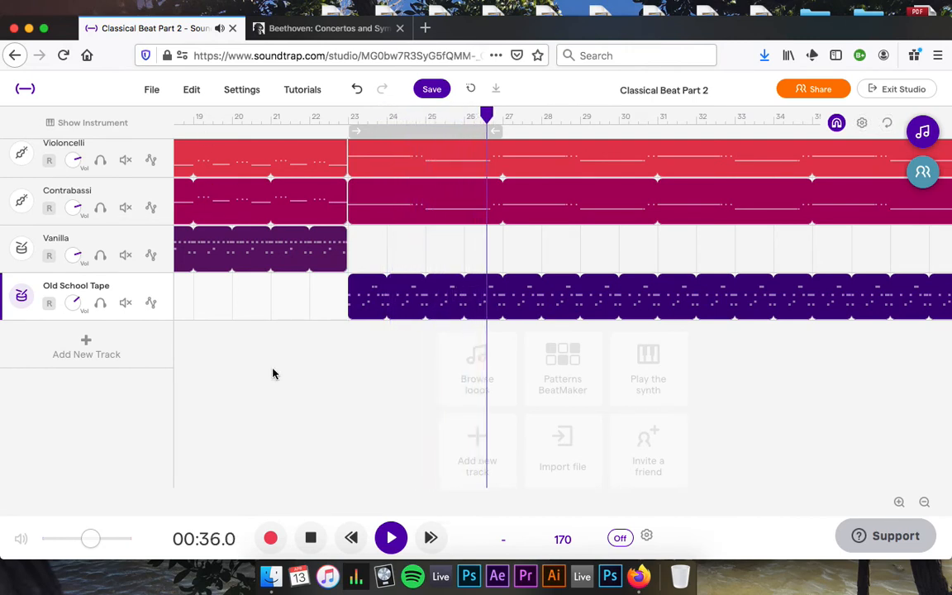
{"action": "key", "text": "space"}
Change the Vanilla drum track's preset to the Drums > Machines > Swish kit.
{"action": "left_click", "coordinate": [22, 248]}
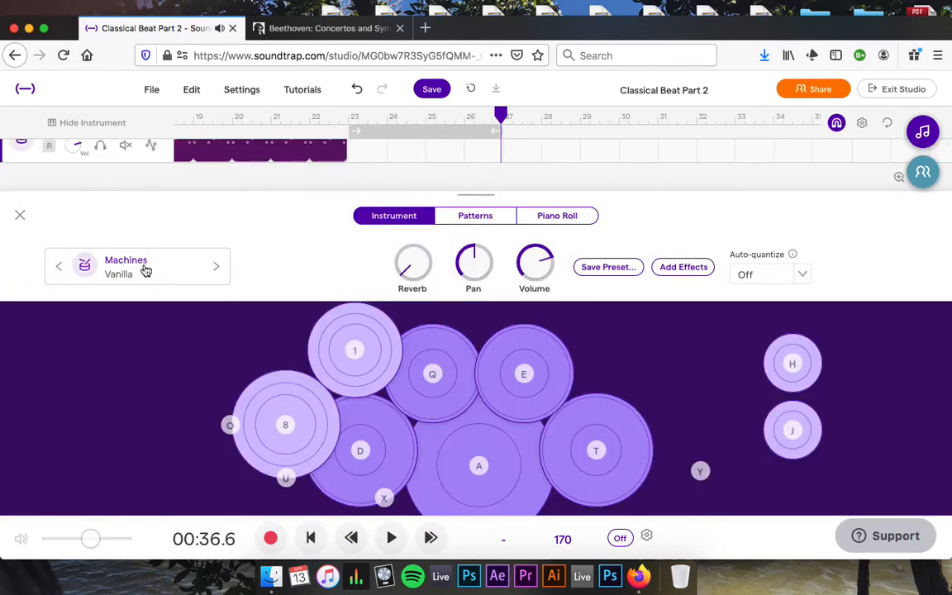
{"action": "left_click", "coordinate": [145, 271]}
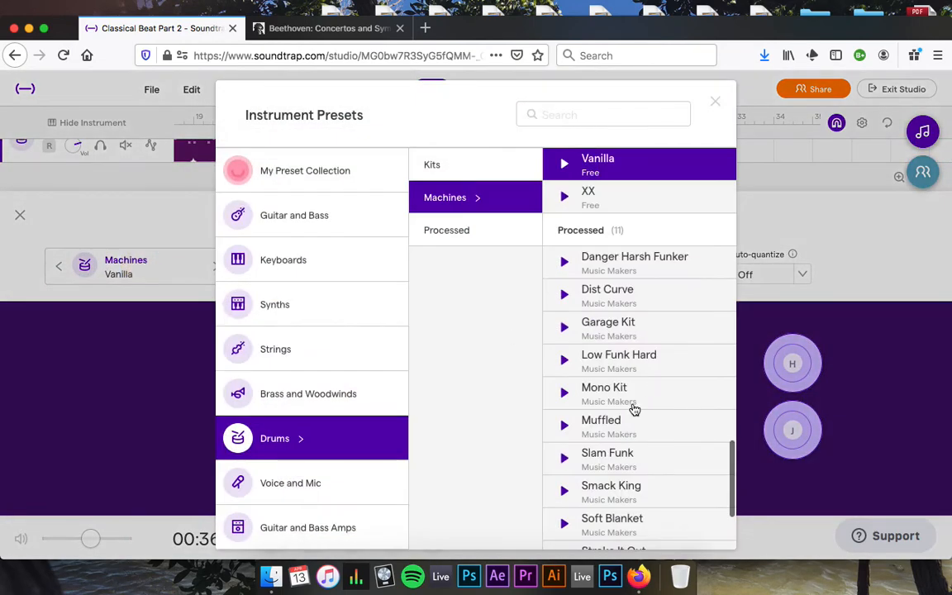
{"action": "scroll", "coordinate": [620, 281], "scroll_direction": "up", "scroll_amount": 10}
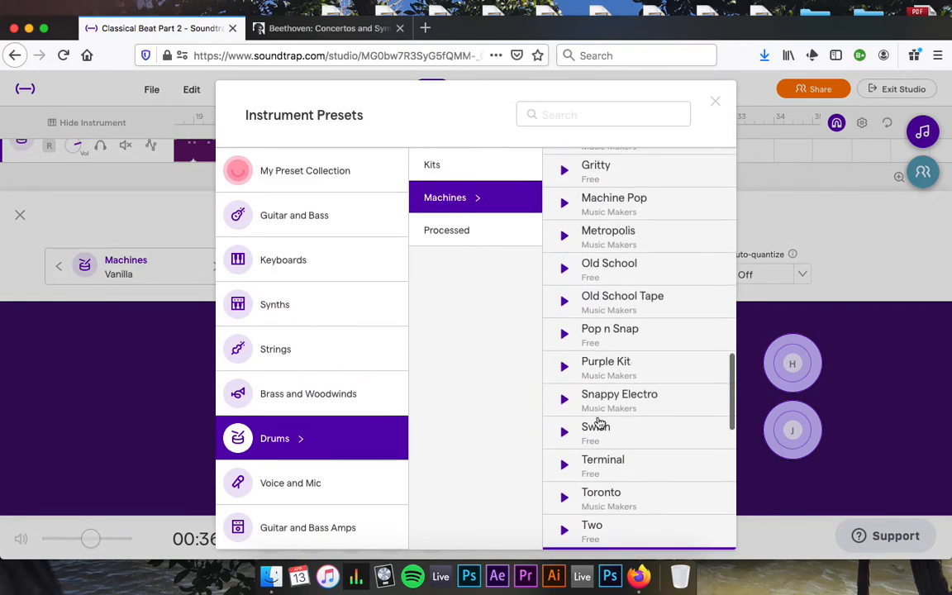
{"action": "left_click", "coordinate": [597, 426]}
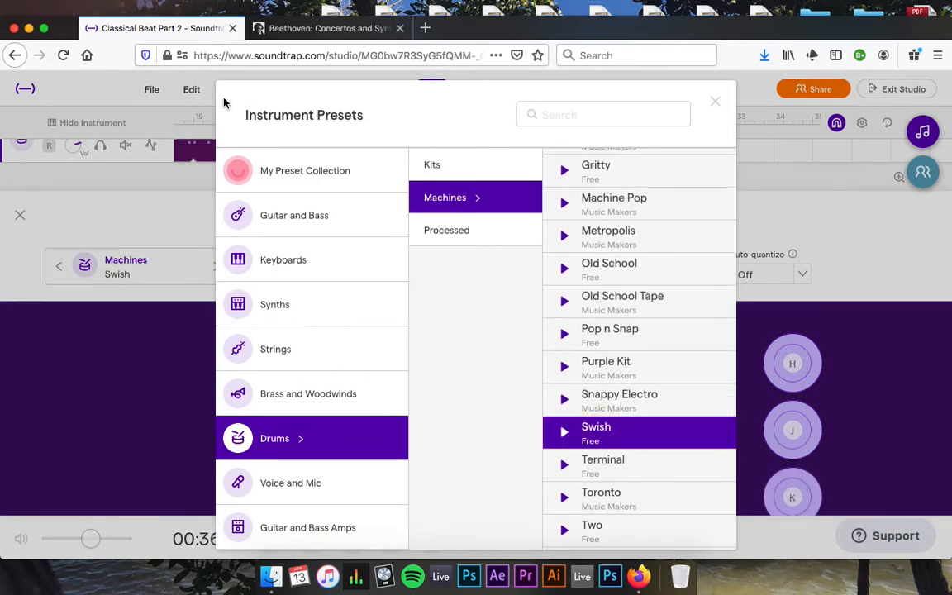
{"action": "left_click", "coordinate": [715, 104]}
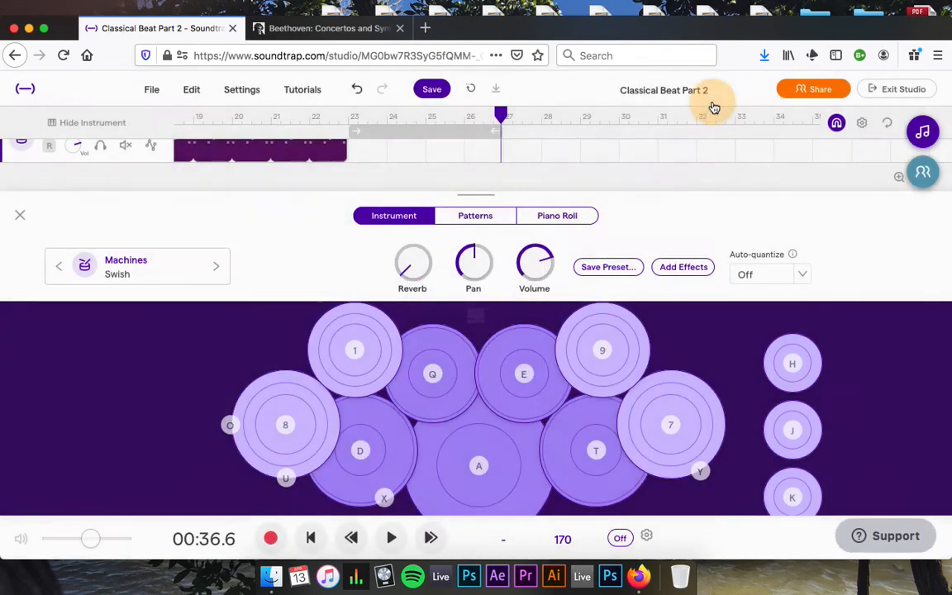
Play the song to hear the Swish kit under the string intro, then close the instrument panel.
{"action": "key", "text": "space"}
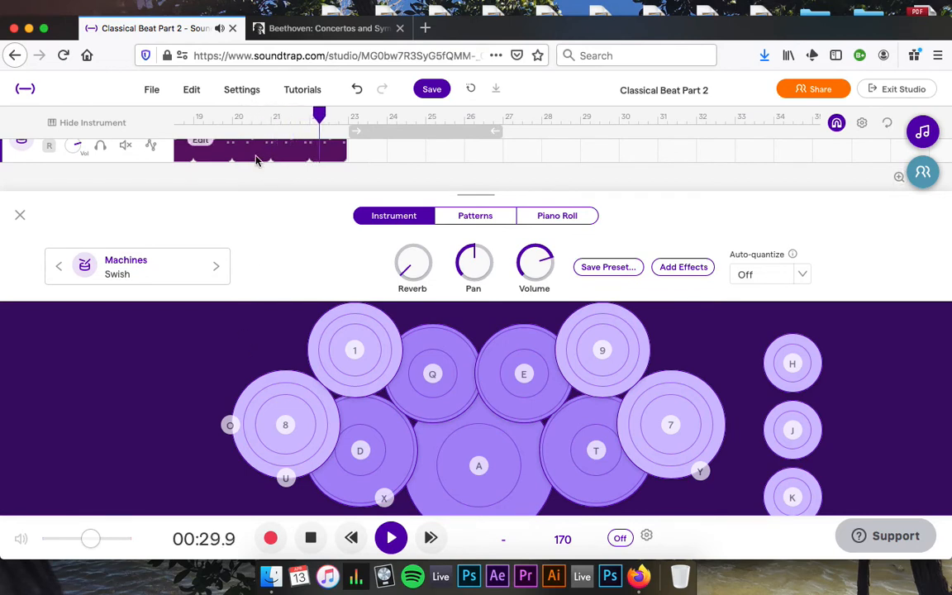
{"action": "scroll", "coordinate": [268, 157], "scroll_direction": "down", "scroll_amount": 1}
{"action": "scroll", "coordinate": [269, 157], "scroll_direction": "down", "scroll_amount": 2}
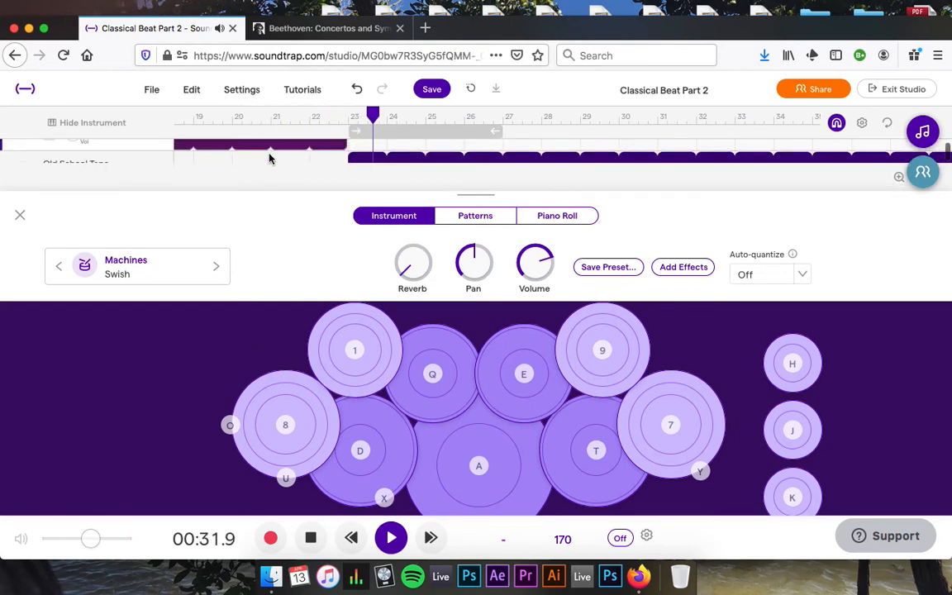
{"action": "key", "text": "space"}
{"action": "left_click", "coordinate": [21, 218]}
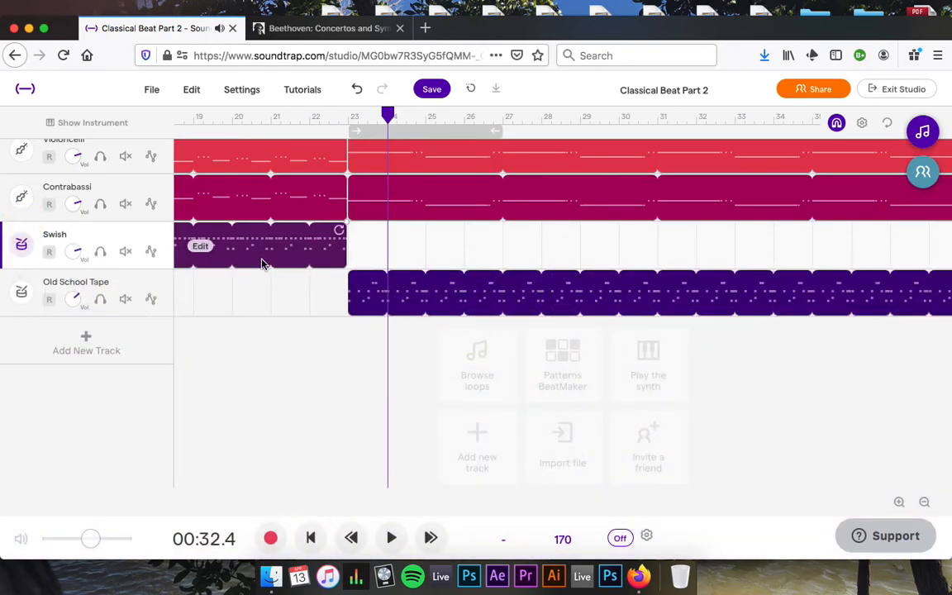
{"action": "left_click", "coordinate": [261, 115]}
{"action": "left_click", "coordinate": [20, 245]}
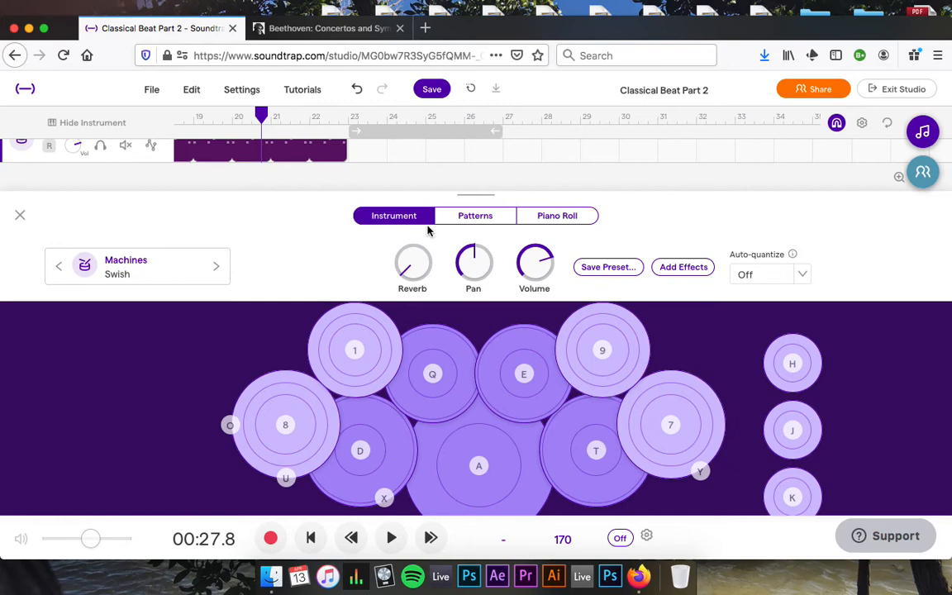
{"action": "left_click", "coordinate": [20, 228]}
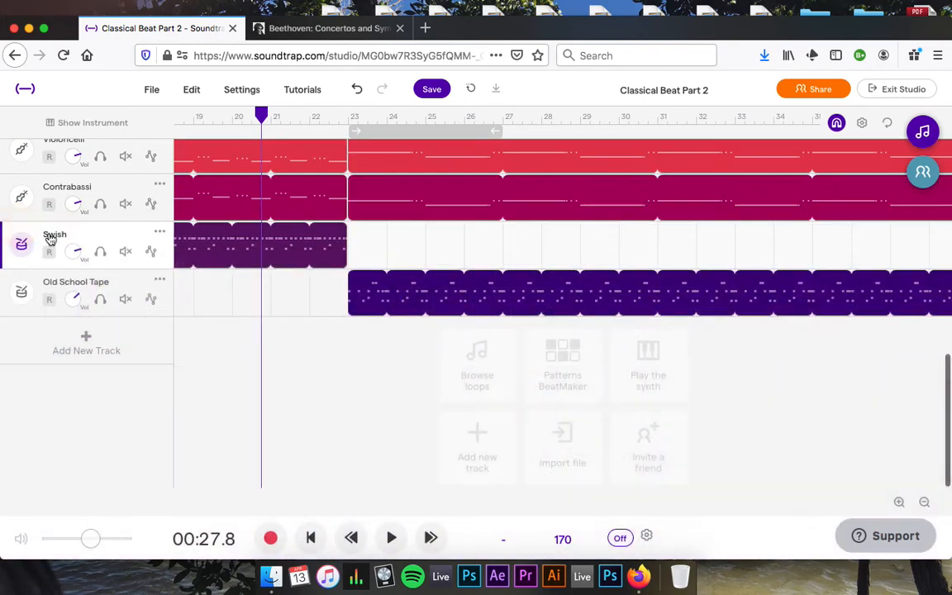
{"action": "scroll", "coordinate": [317, 406], "scroll_direction": "left", "scroll_amount": 5}
{"action": "key", "text": "space"}
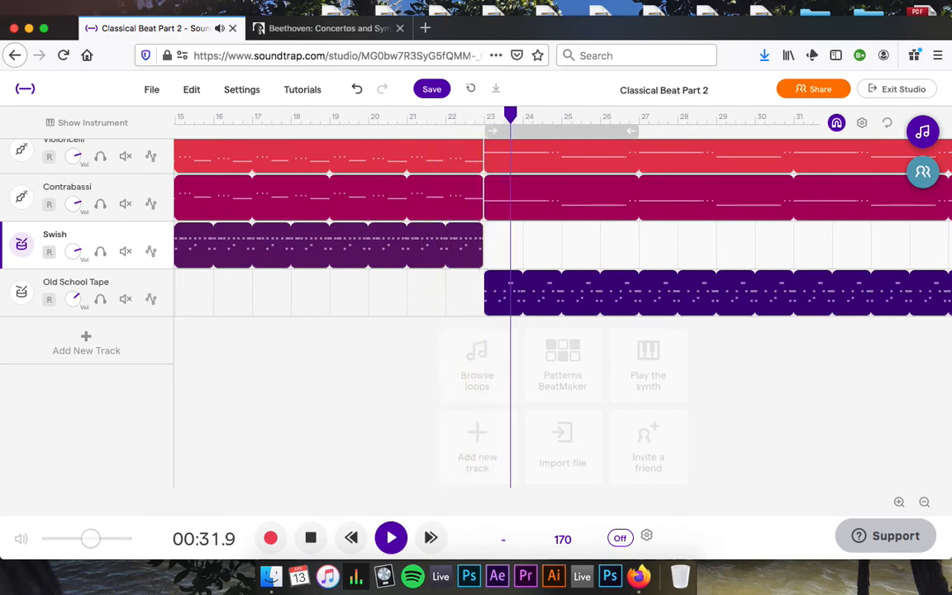
{"action": "key", "text": "space"}
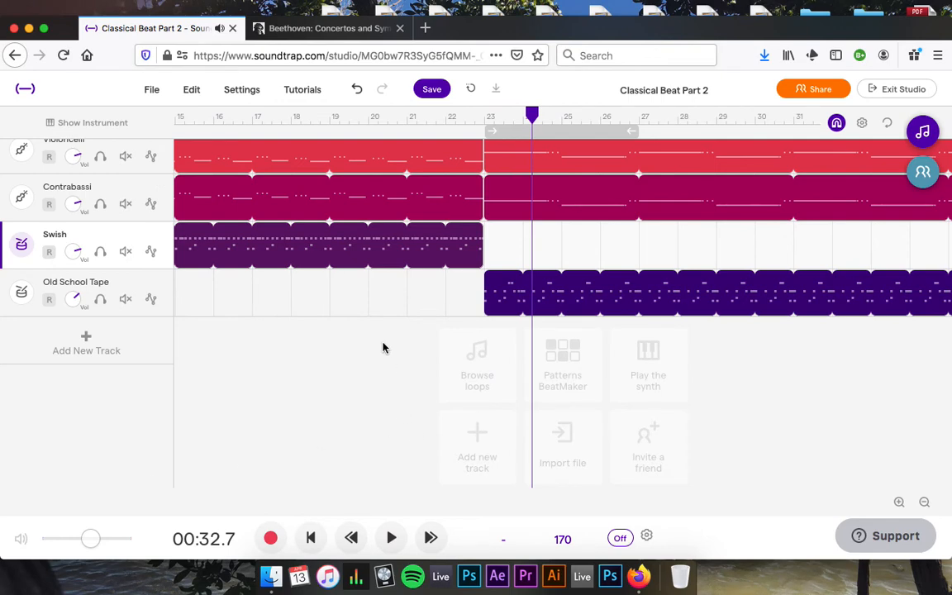
{"action": "scroll", "coordinate": [382, 340], "scroll_direction": "up", "scroll_amount": 3}
{"action": "scroll", "coordinate": [381, 340], "scroll_direction": "down", "scroll_amount": 5}
{"action": "scroll", "coordinate": [381, 341], "scroll_direction": "up", "scroll_amount": 1}
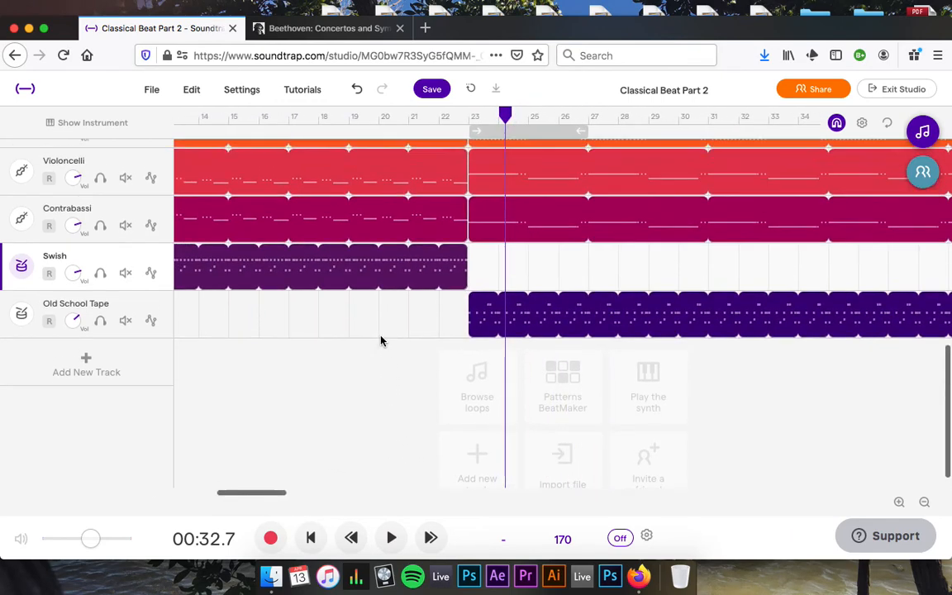
{"action": "scroll", "coordinate": [381, 340], "scroll_direction": "up", "scroll_amount": 5}
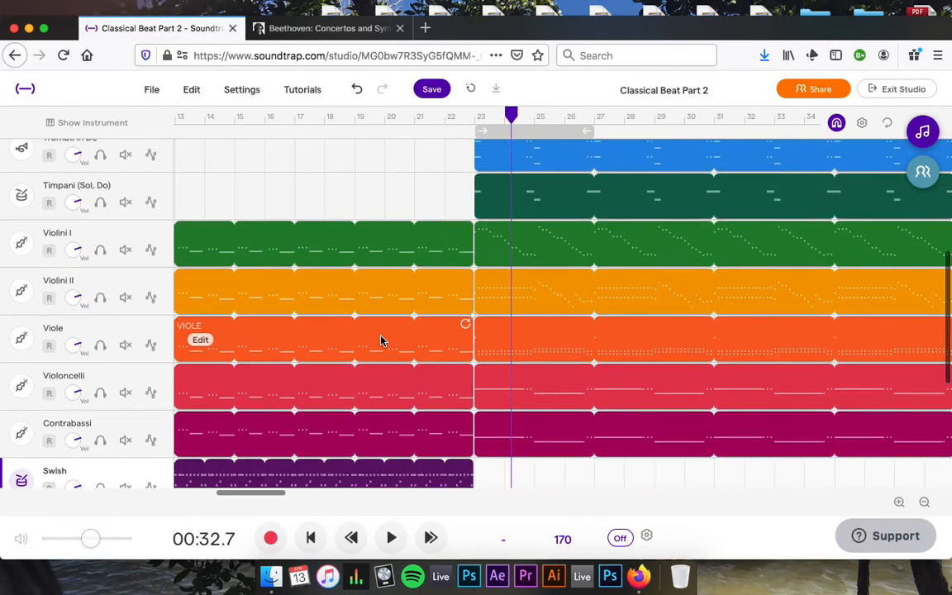
{"action": "scroll", "coordinate": [381, 340], "scroll_direction": "down", "scroll_amount": 3}
{"action": "scroll", "coordinate": [381, 341], "scroll_direction": "right", "scroll_amount": 4}
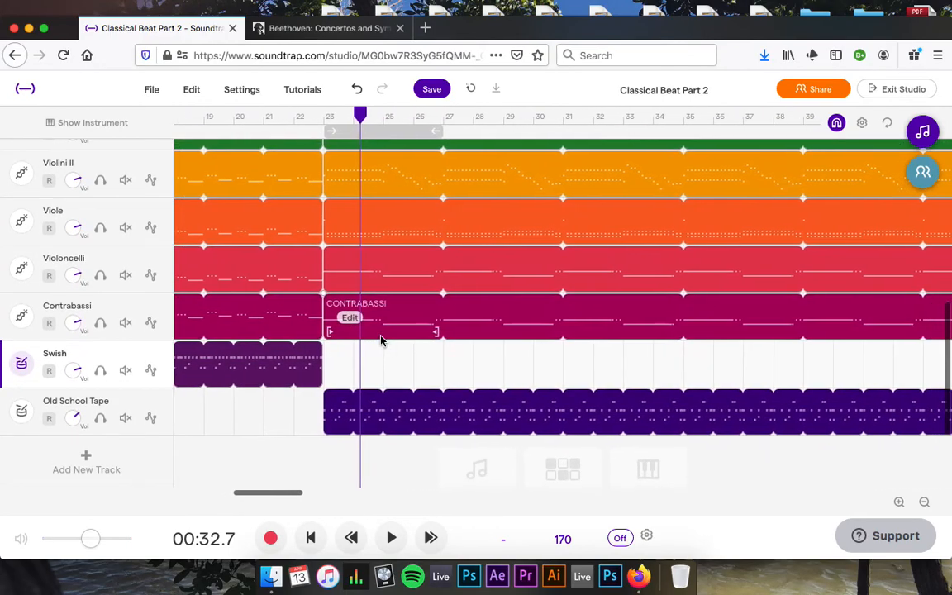
{"action": "scroll", "coordinate": [381, 340], "scroll_direction": "right", "scroll_amount": 2}
{"action": "scroll", "coordinate": [381, 341], "scroll_direction": "left", "scroll_amount": 8}
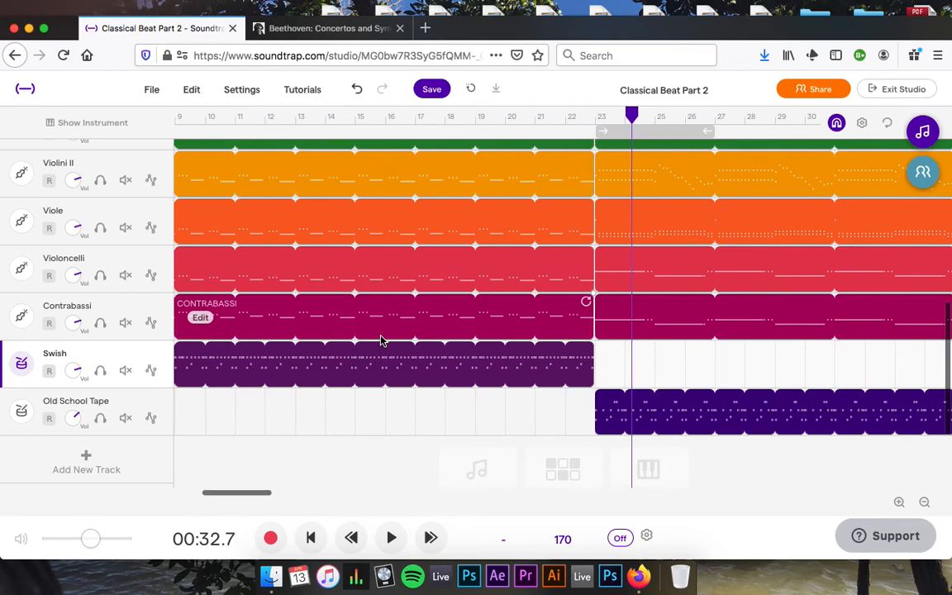
{"action": "scroll", "coordinate": [381, 341], "scroll_direction": "left", "scroll_amount": 5}
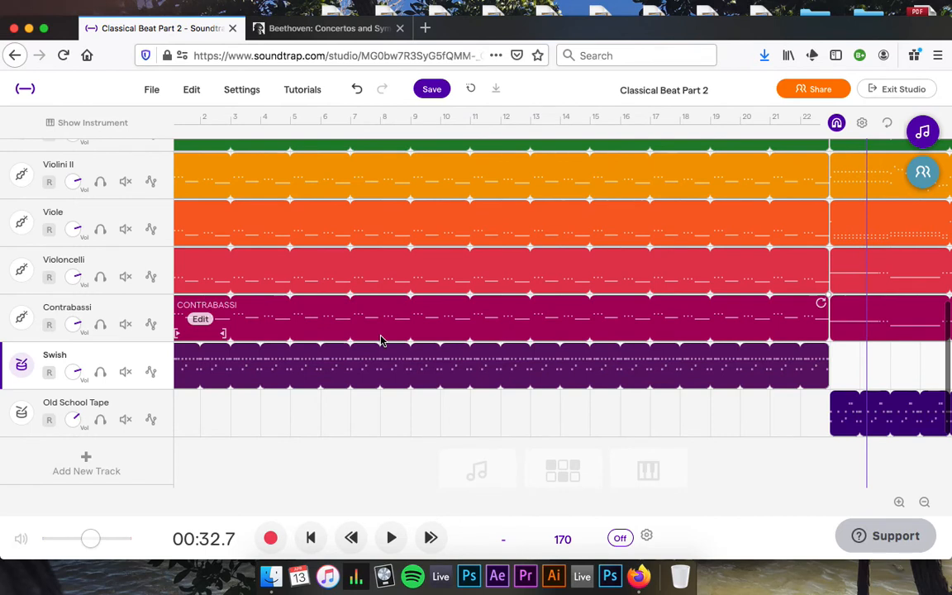
{"action": "scroll", "coordinate": [381, 341], "scroll_direction": "right", "scroll_amount": 3}
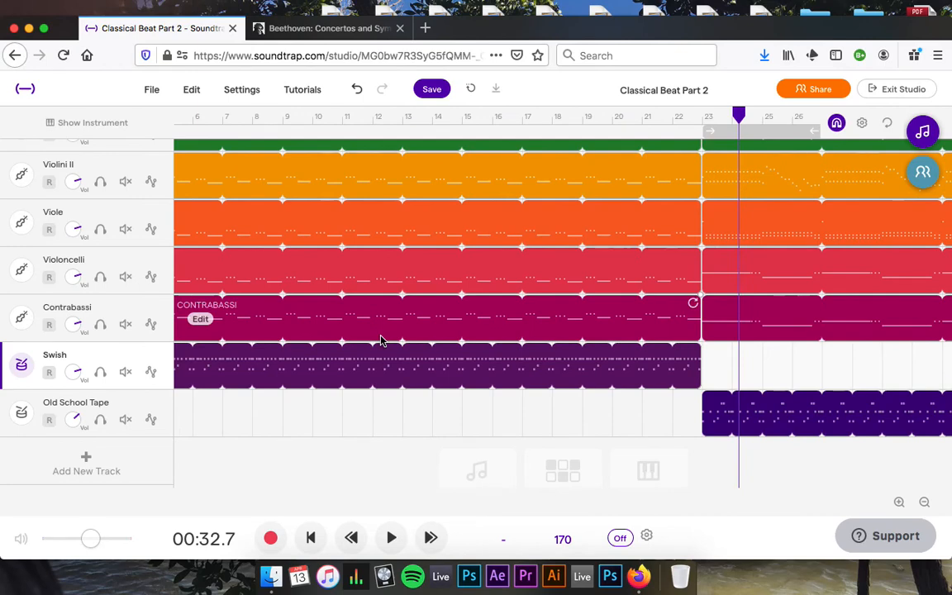
{"action": "scroll", "coordinate": [385, 325], "scroll_direction": "right", "scroll_amount": 2}
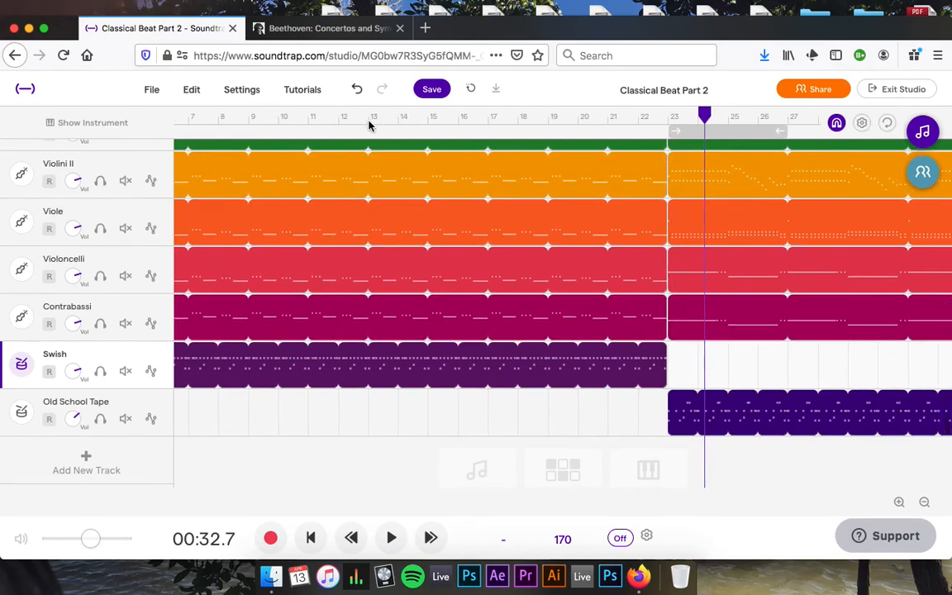
{"action": "scroll", "coordinate": [406, 244], "scroll_direction": "up", "scroll_amount": 1}
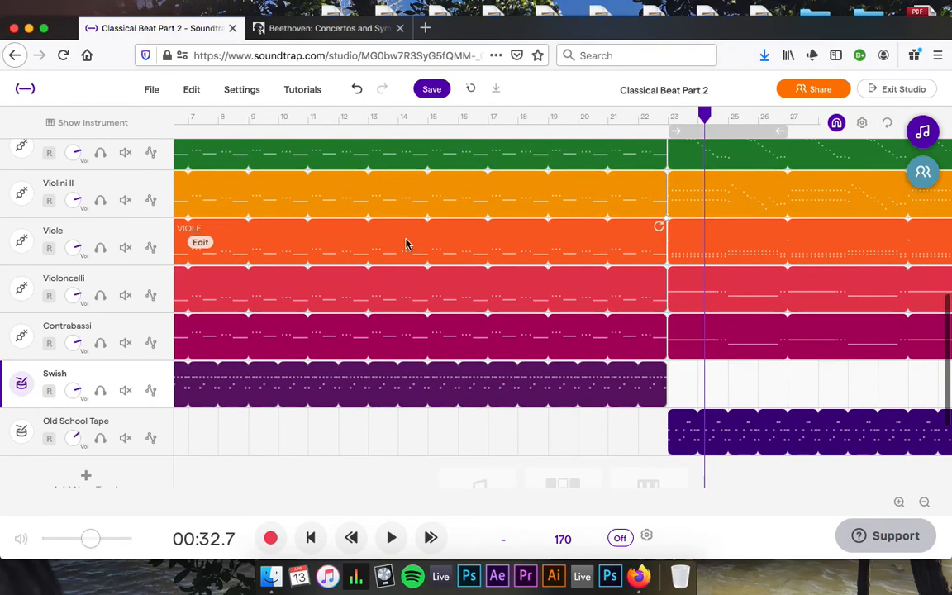
{"action": "scroll", "coordinate": [405, 243], "scroll_direction": "right", "scroll_amount": 4}
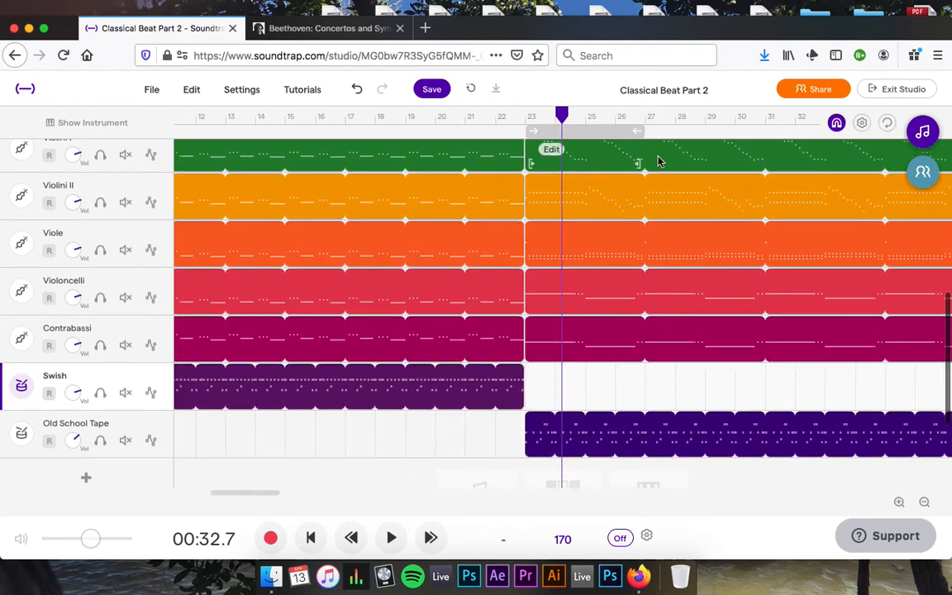
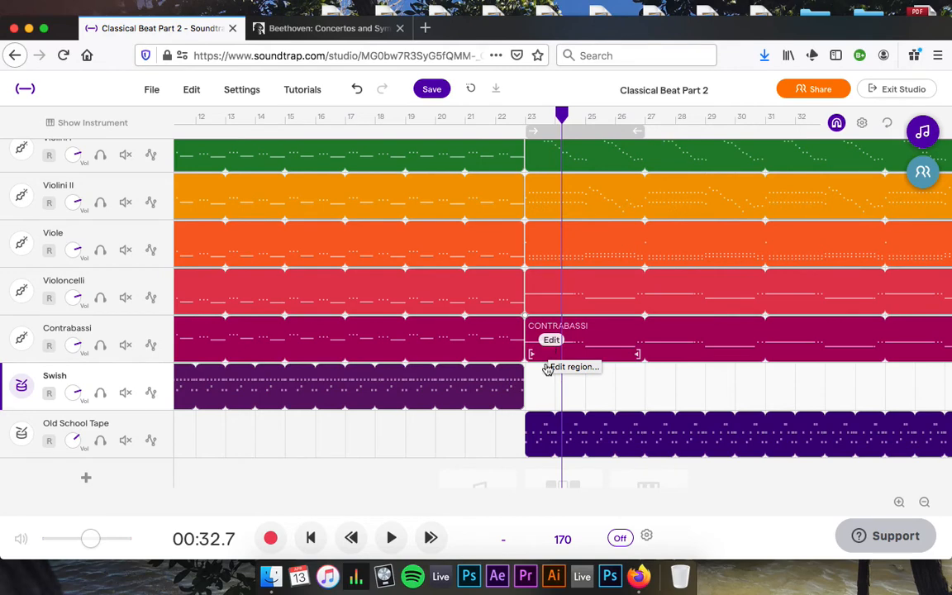
Switch the Contrabassi track to the Bass - Synth 'Clean Sub' preset and rewind playback to the start.
{"action": "scroll", "coordinate": [493, 450], "scroll_direction": "right", "scroll_amount": 5}
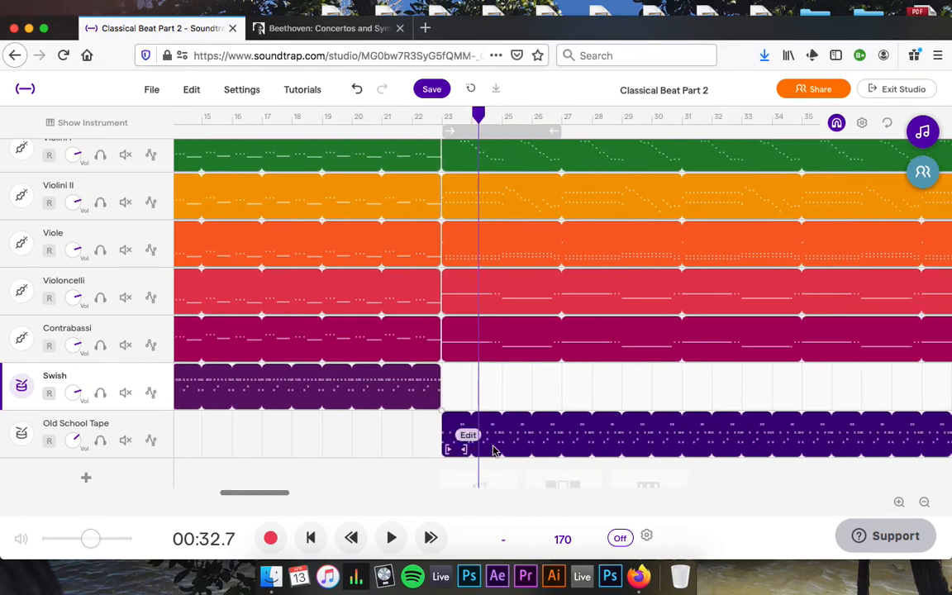
{"action": "scroll", "coordinate": [493, 451], "scroll_direction": "right", "scroll_amount": 10}
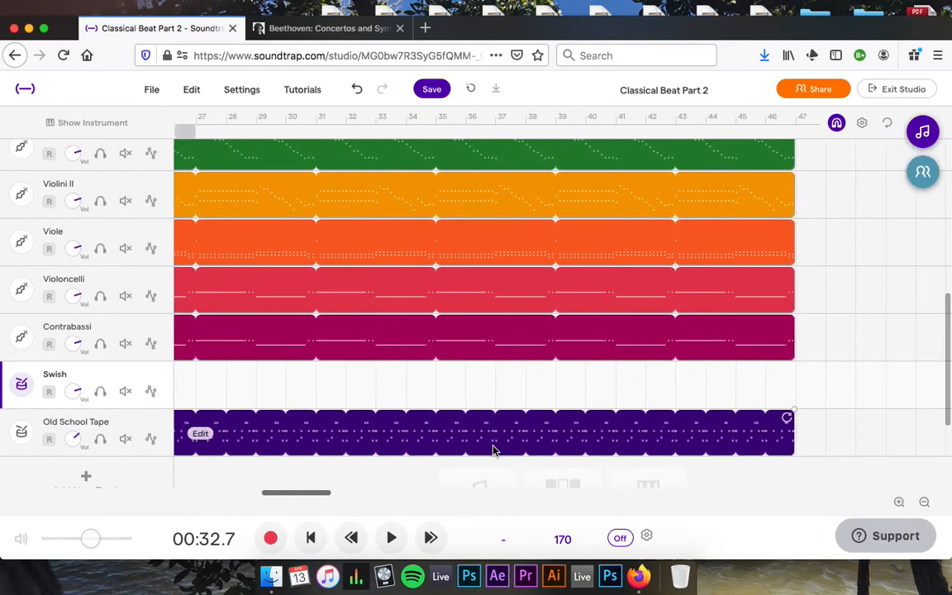
{"action": "scroll", "coordinate": [493, 451], "scroll_direction": "left", "scroll_amount": 15}
{"action": "scroll", "coordinate": [494, 450], "scroll_direction": "left", "scroll_amount": 8}
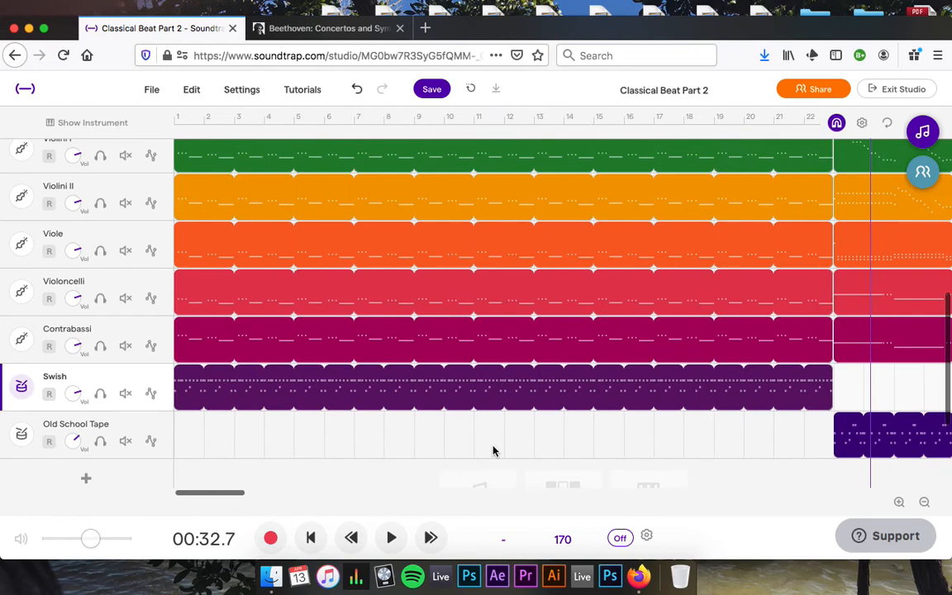
{"action": "left_click", "coordinate": [22, 344]}
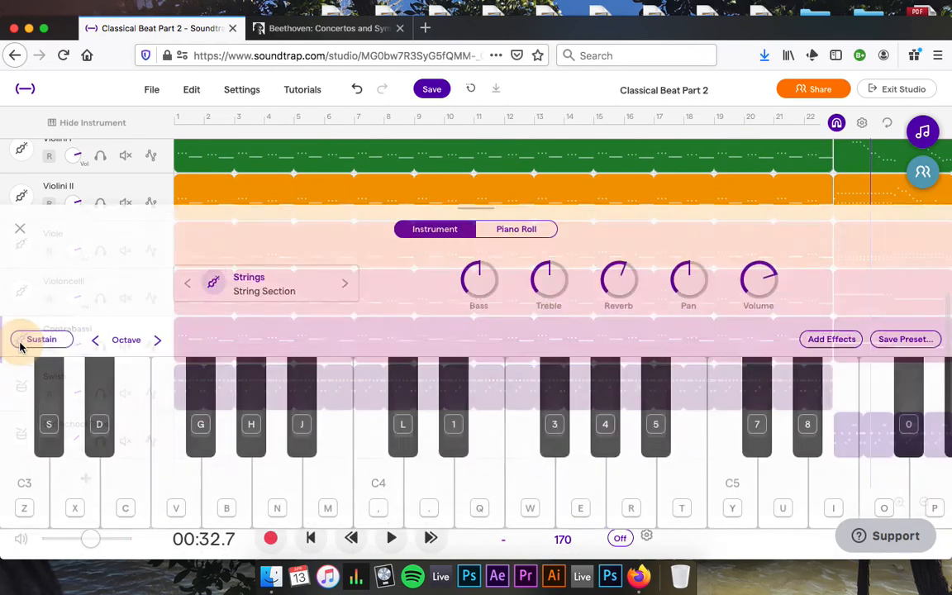
{"action": "left_click", "coordinate": [260, 277]}
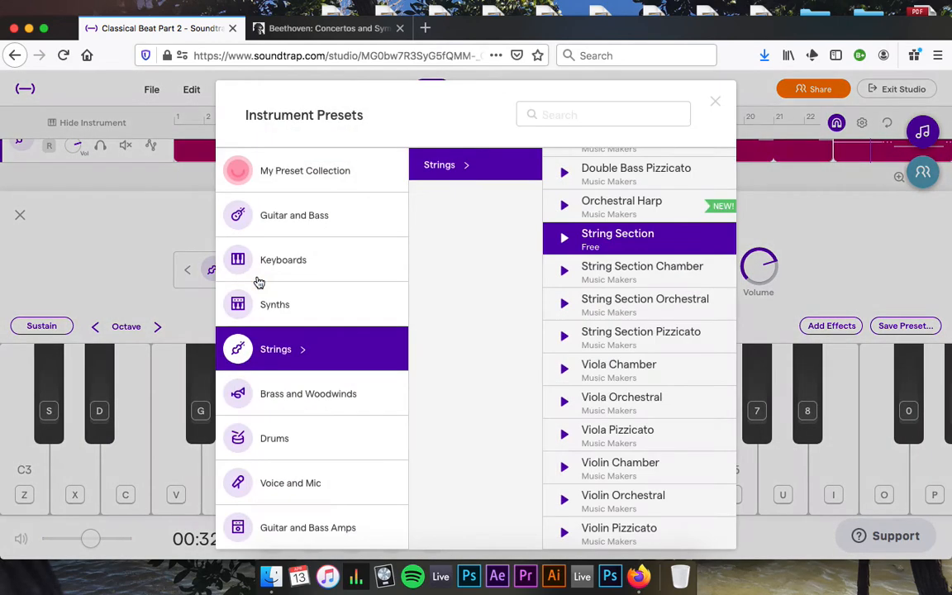
{"action": "left_click", "coordinate": [321, 231]}
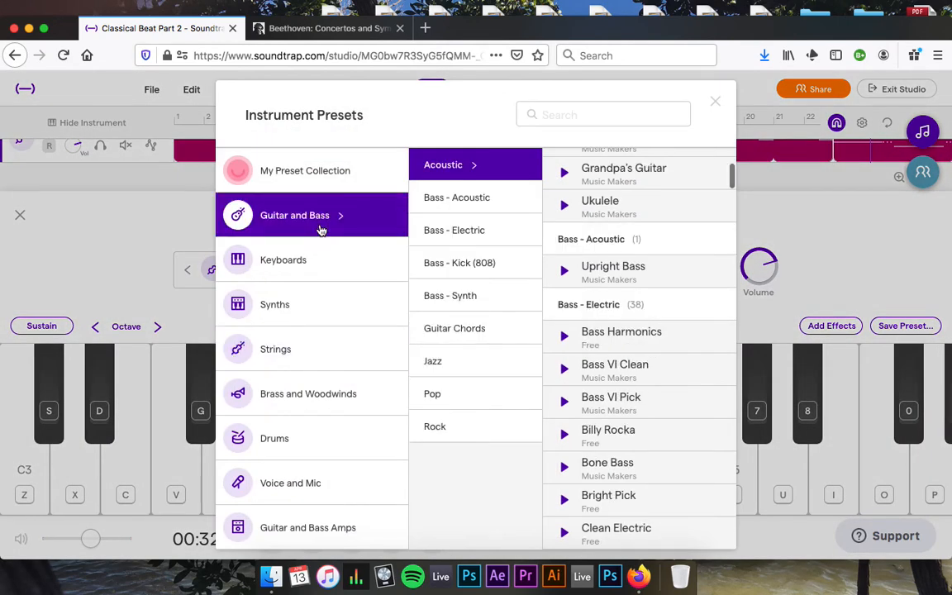
{"action": "left_click", "coordinate": [483, 264]}
{"action": "left_click", "coordinate": [463, 295]}
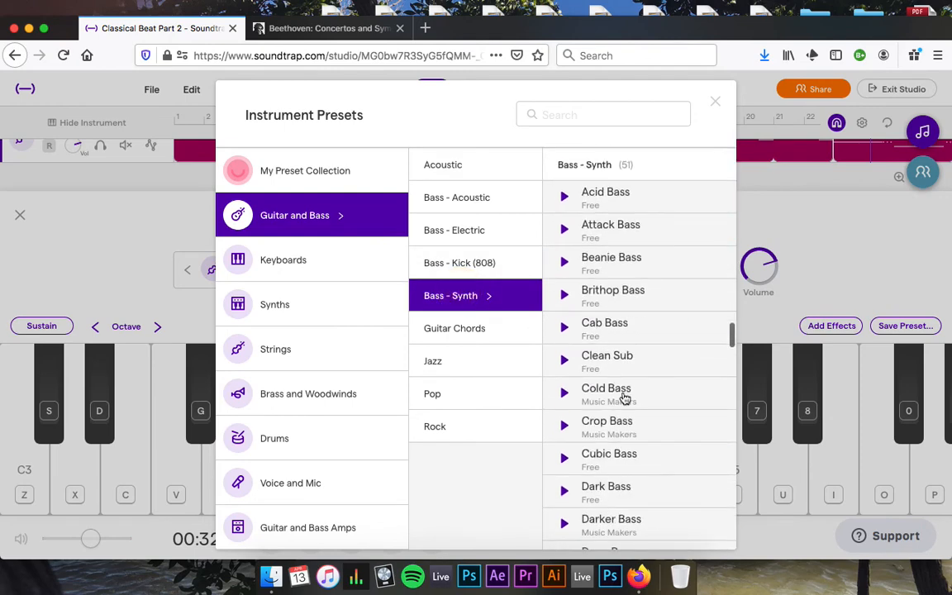
{"action": "scroll", "coordinate": [626, 442], "scroll_direction": "down", "scroll_amount": 3}
{"action": "left_click", "coordinate": [637, 216]}
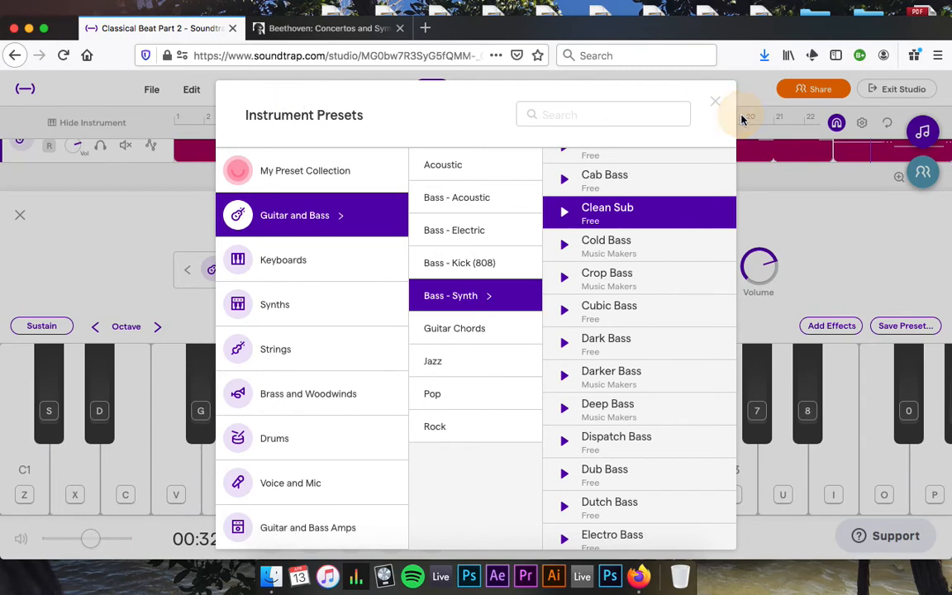
{"action": "left_click", "coordinate": [717, 102]}
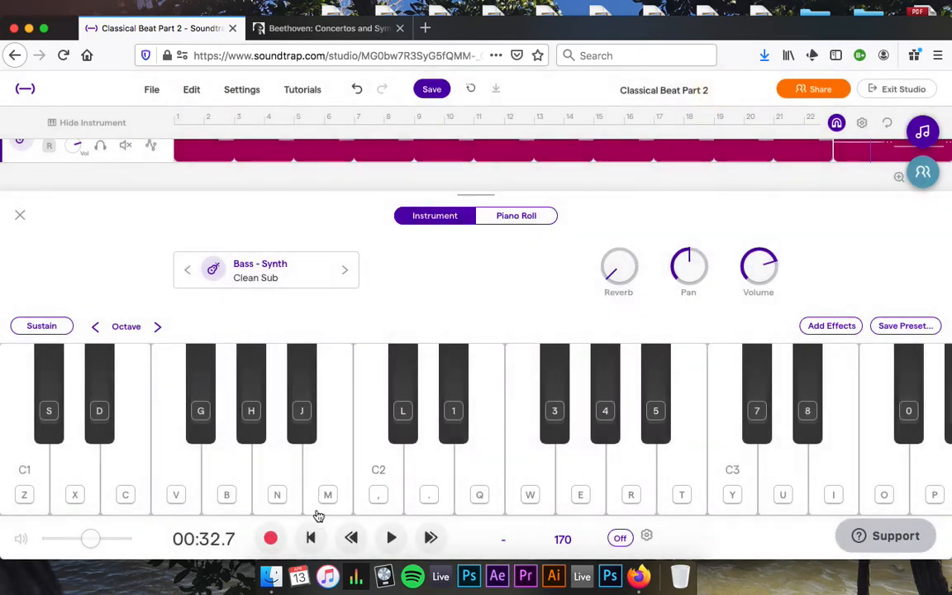
{"action": "left_click", "coordinate": [310, 538]}
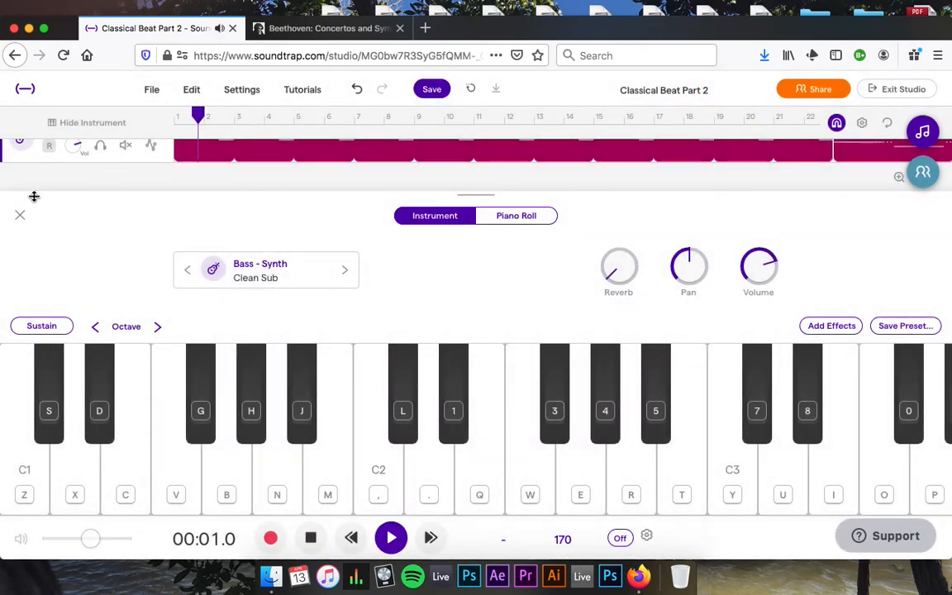
{"action": "left_click", "coordinate": [19, 217]}
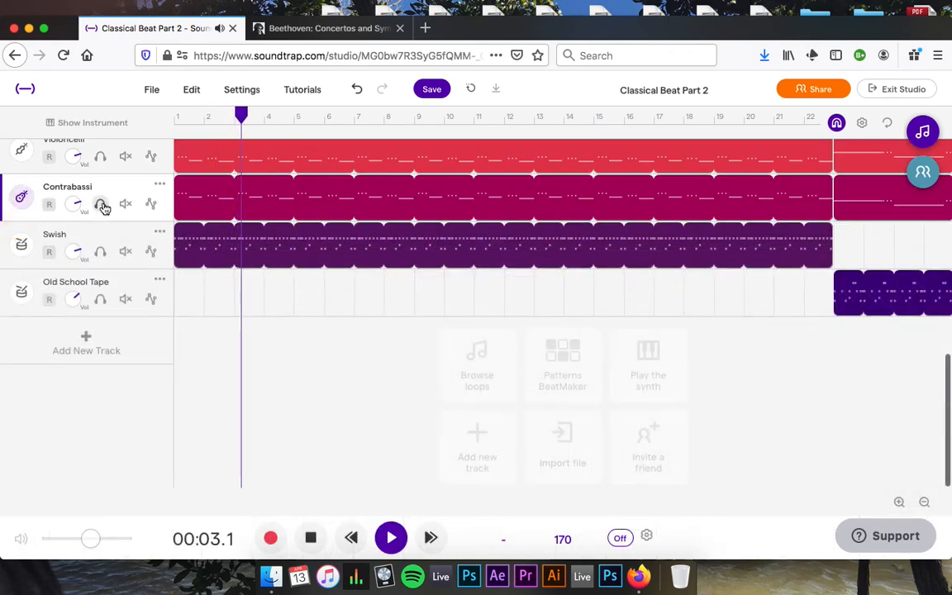
Mute Viole and Violoncelli, keep Violini I and II audible, and stop playback at 00:18.6.
{"action": "scroll", "coordinate": [108, 212], "scroll_direction": "up", "scroll_amount": 3}
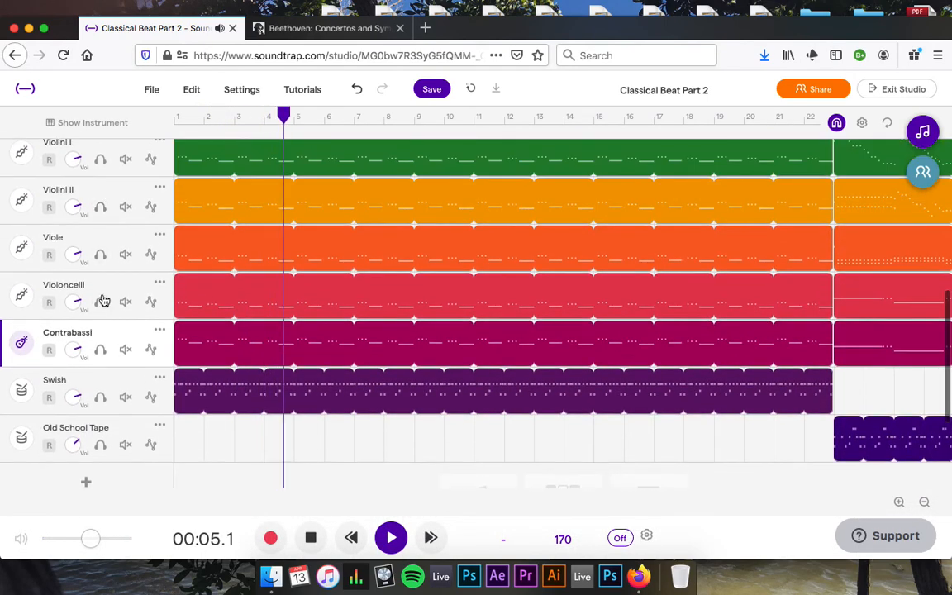
{"action": "left_click", "coordinate": [126, 207]}
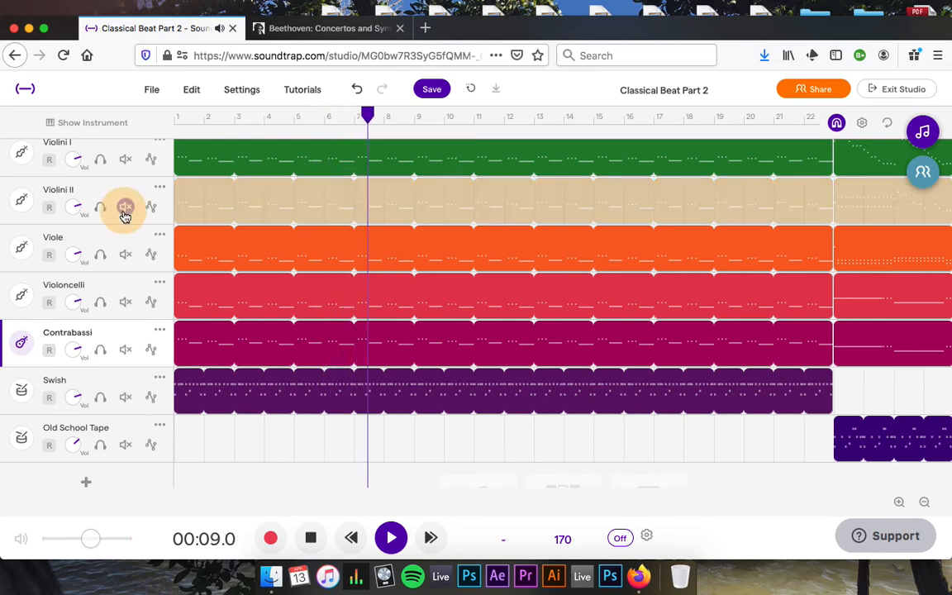
{"action": "left_click", "coordinate": [126, 161]}
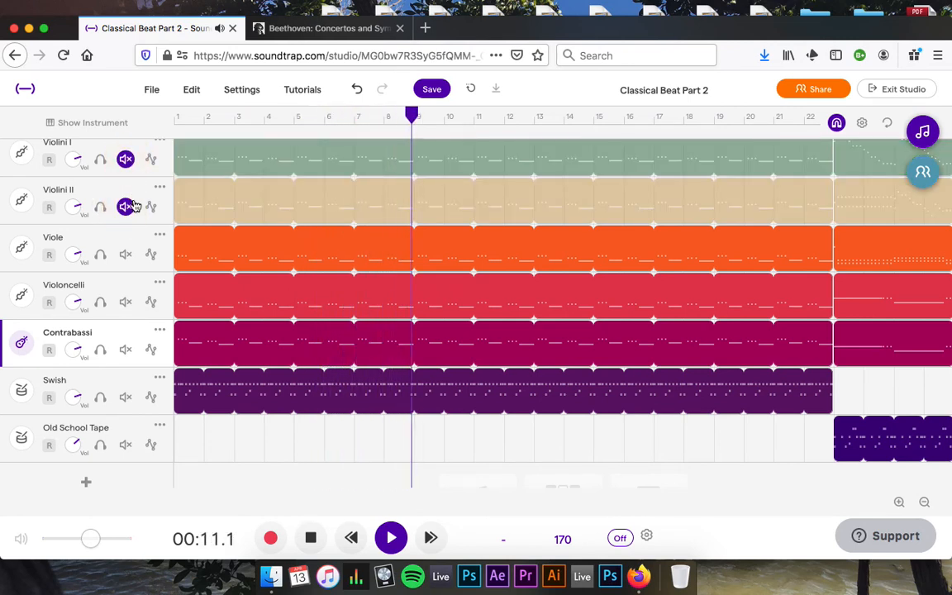
{"action": "left_click", "coordinate": [126, 302]}
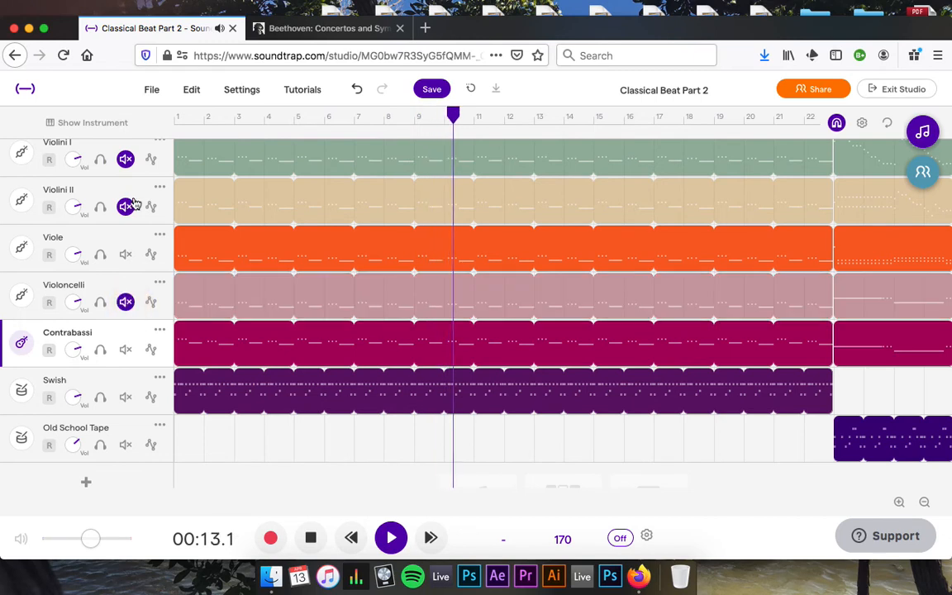
{"action": "left_click", "coordinate": [125, 254]}
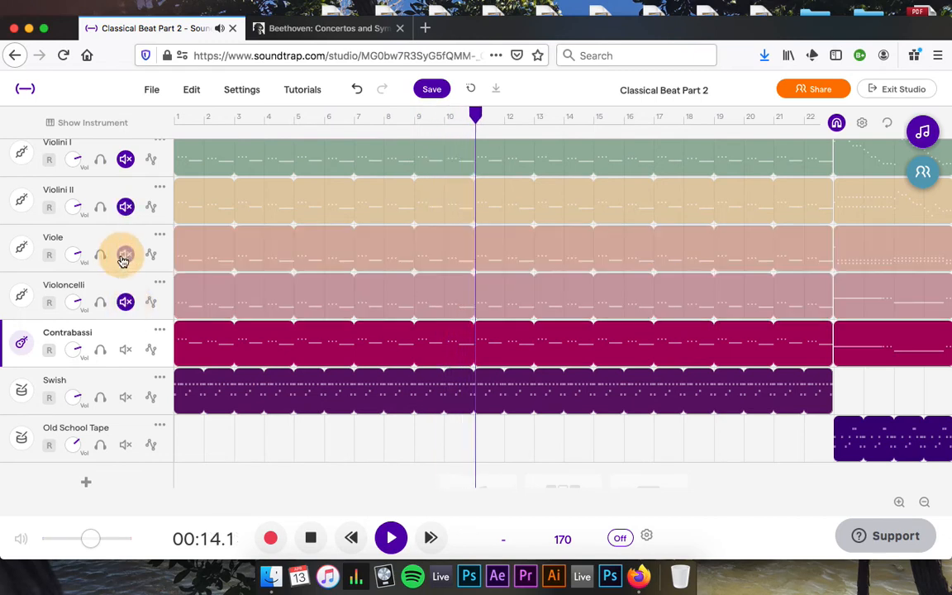
{"action": "left_click", "coordinate": [124, 209]}
{"action": "left_click", "coordinate": [125, 159]}
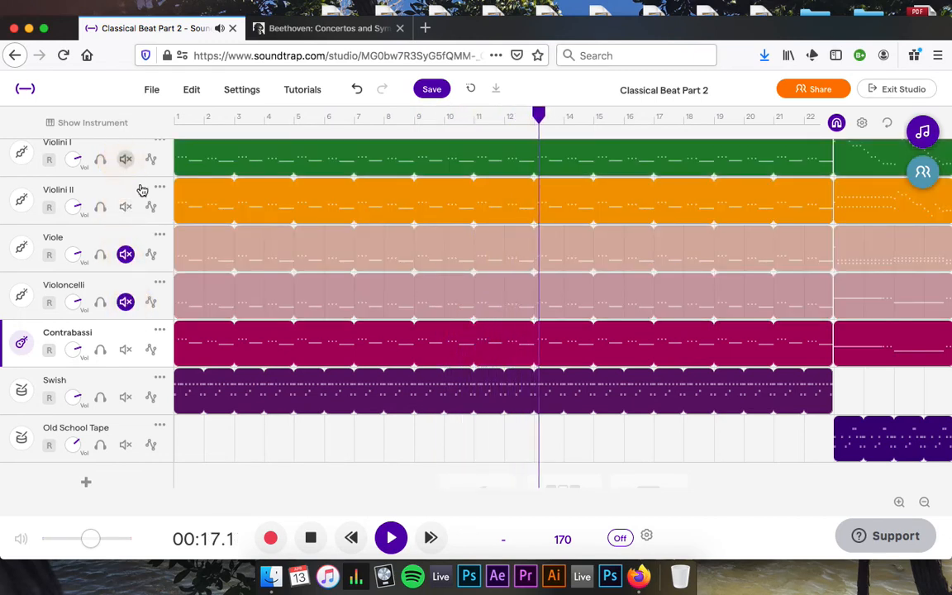
{"action": "scroll", "coordinate": [174, 215], "scroll_direction": "up", "scroll_amount": 2}
{"action": "key", "text": "space"}
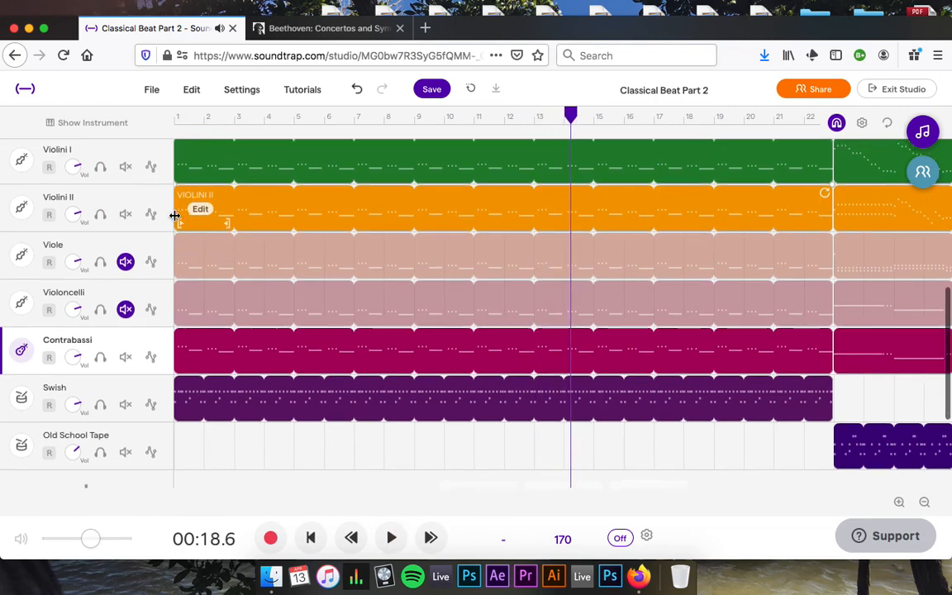
{"action": "scroll", "coordinate": [174, 215], "scroll_direction": "down", "scroll_amount": 1}
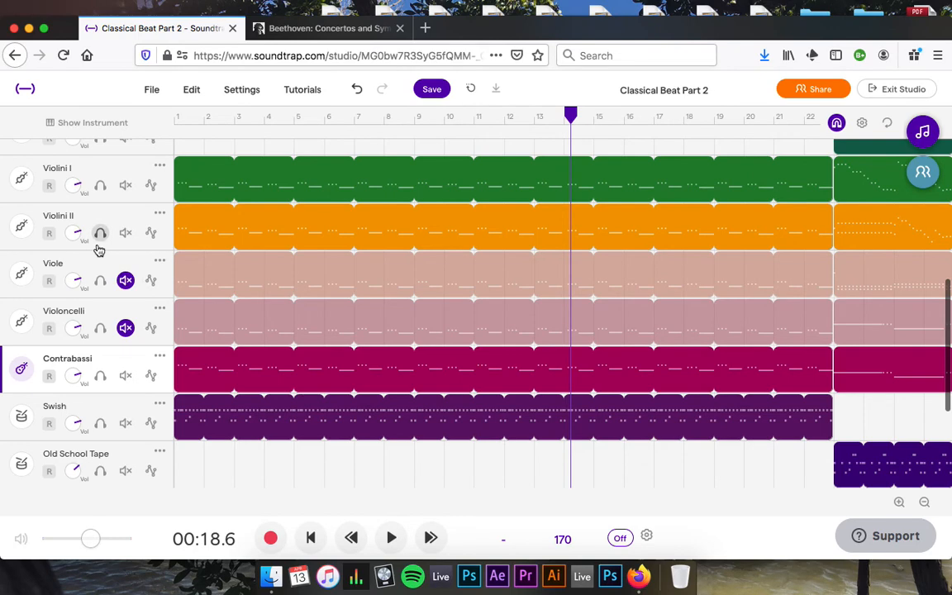
Give Violini II the Synths > Synths > Nervous Violin preset and close its instrument panel.
{"action": "left_click", "coordinate": [22, 224]}
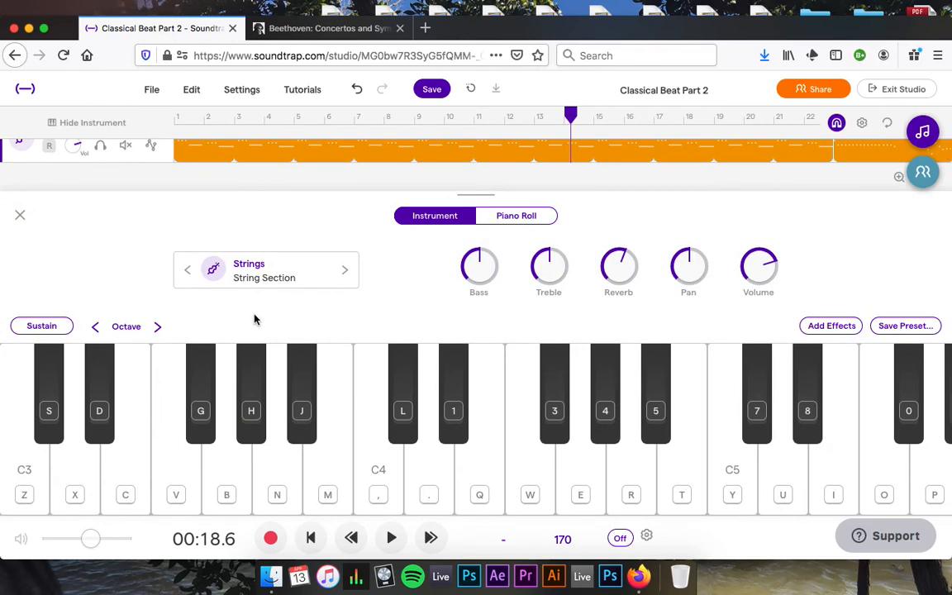
{"action": "left_click", "coordinate": [250, 266]}
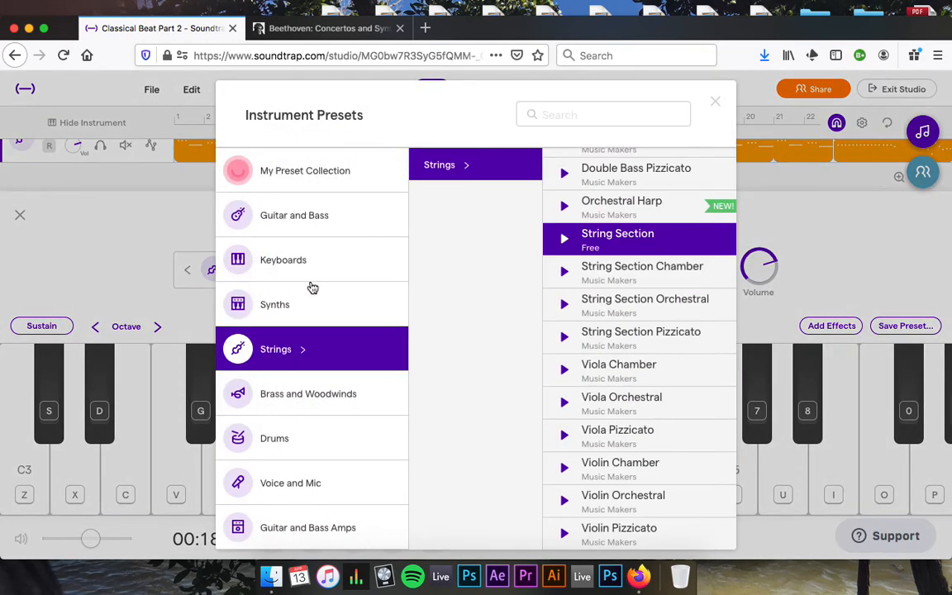
{"action": "left_click", "coordinate": [286, 321]}
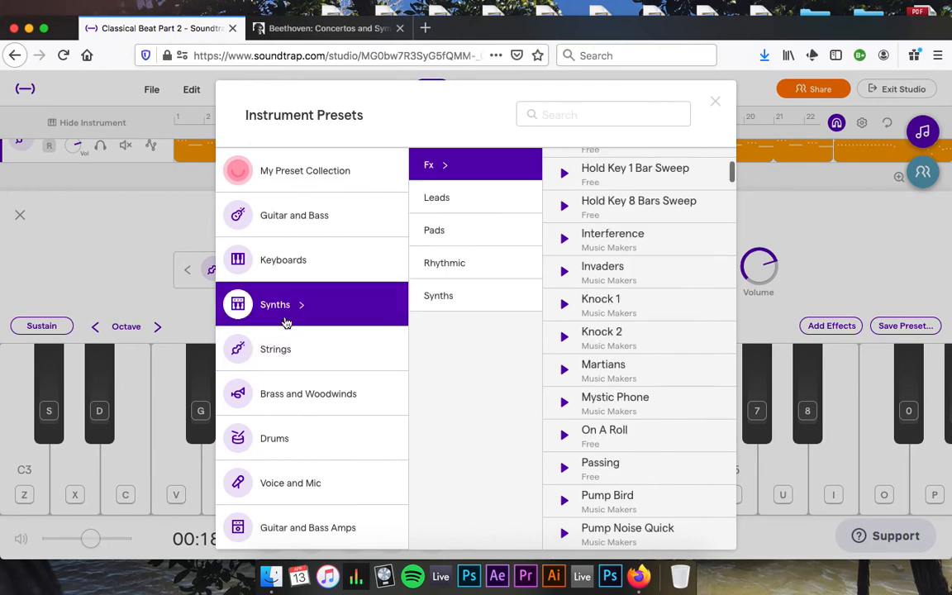
{"action": "left_click", "coordinate": [448, 299]}
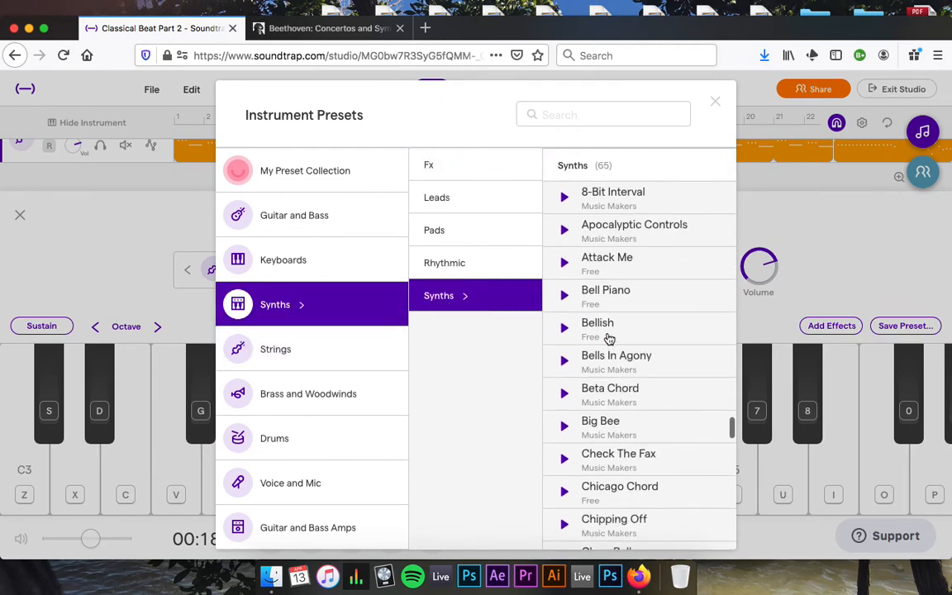
{"action": "scroll", "coordinate": [622, 469], "scroll_direction": "down", "scroll_amount": 20}
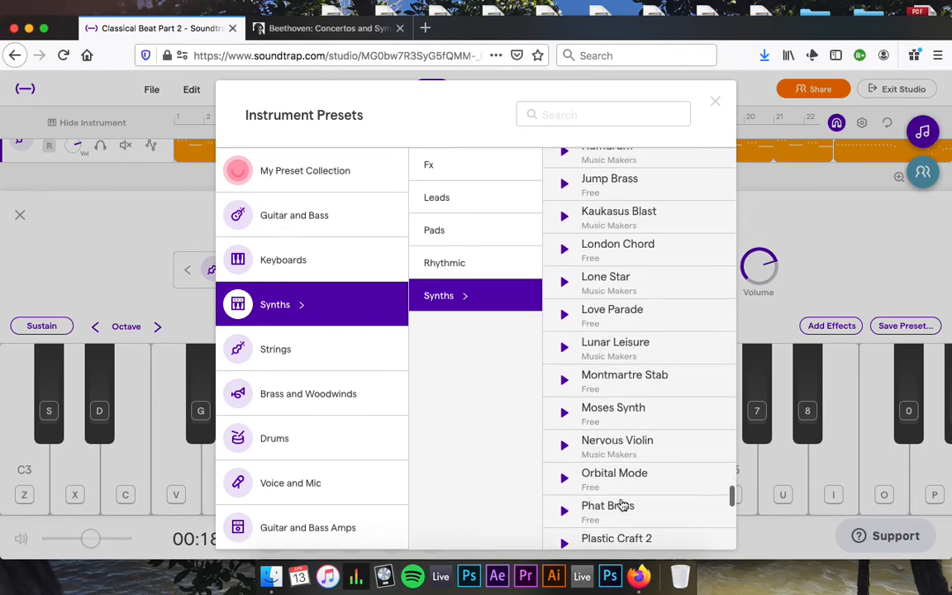
{"action": "left_click", "coordinate": [648, 451]}
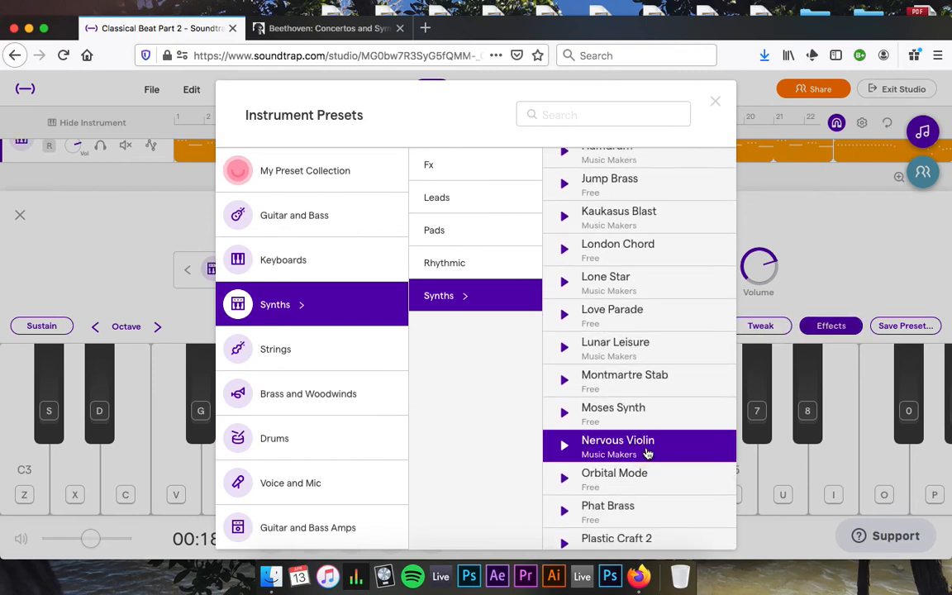
{"action": "left_click", "coordinate": [716, 101]}
{"action": "left_click", "coordinate": [21, 215]}
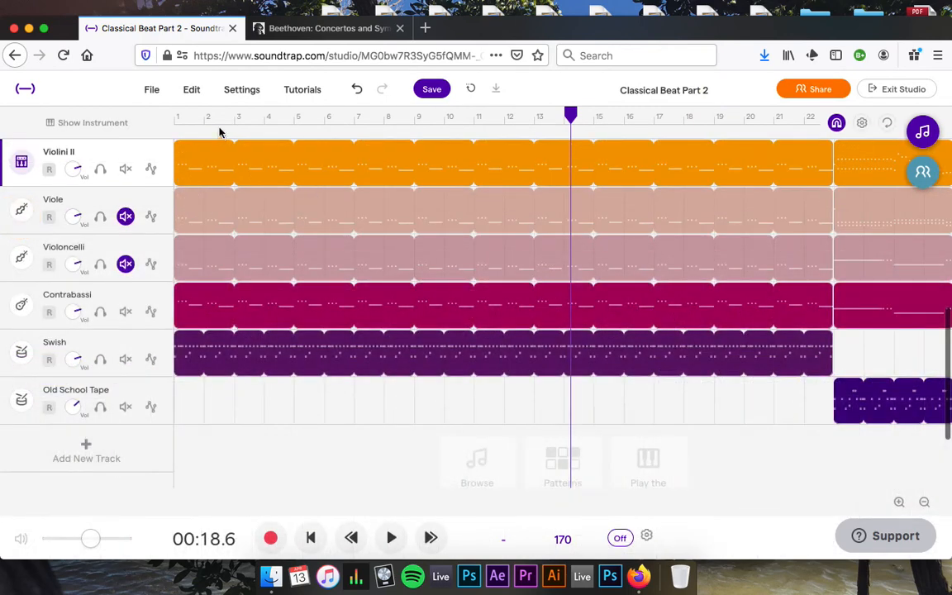
Play from bar 2 and briefly solo Violini II to hear it alone.
{"action": "left_click", "coordinate": [219, 120]}
{"action": "key", "text": "space"}
{"action": "scroll", "coordinate": [237, 261], "scroll_direction": "up", "scroll_amount": 1}
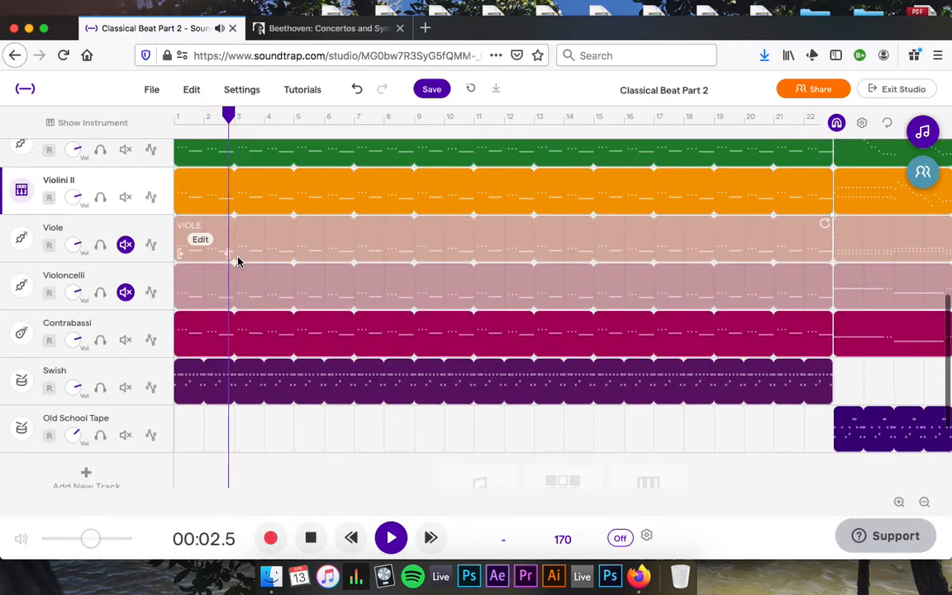
{"action": "scroll", "coordinate": [237, 262], "scroll_direction": "up", "scroll_amount": 1}
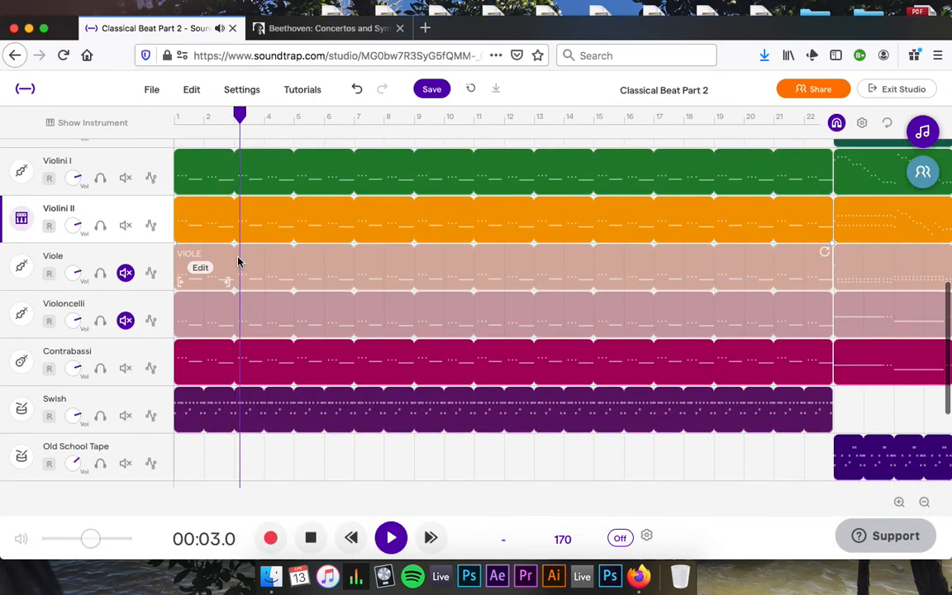
{"action": "left_click", "coordinate": [99, 225]}
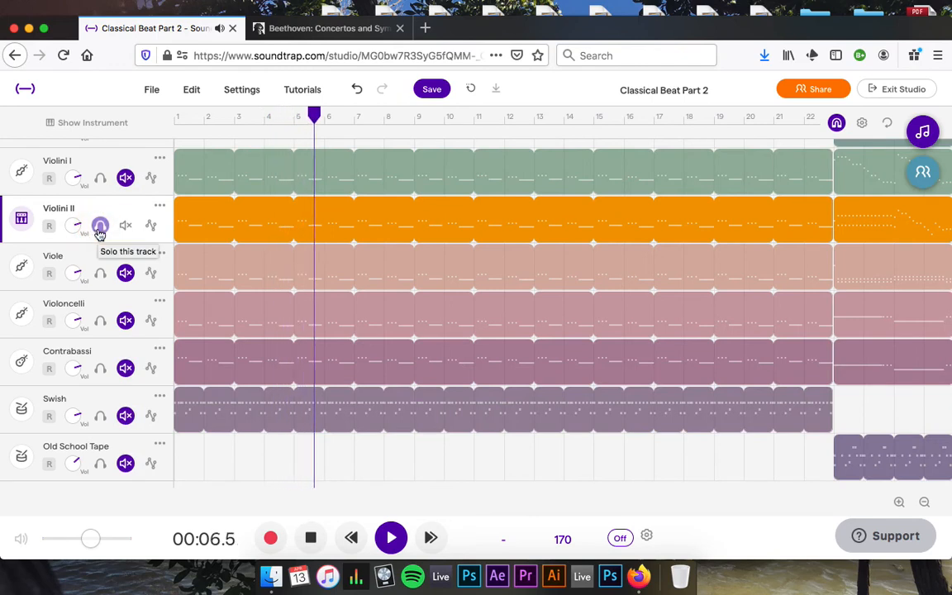
{"action": "left_click", "coordinate": [99, 227]}
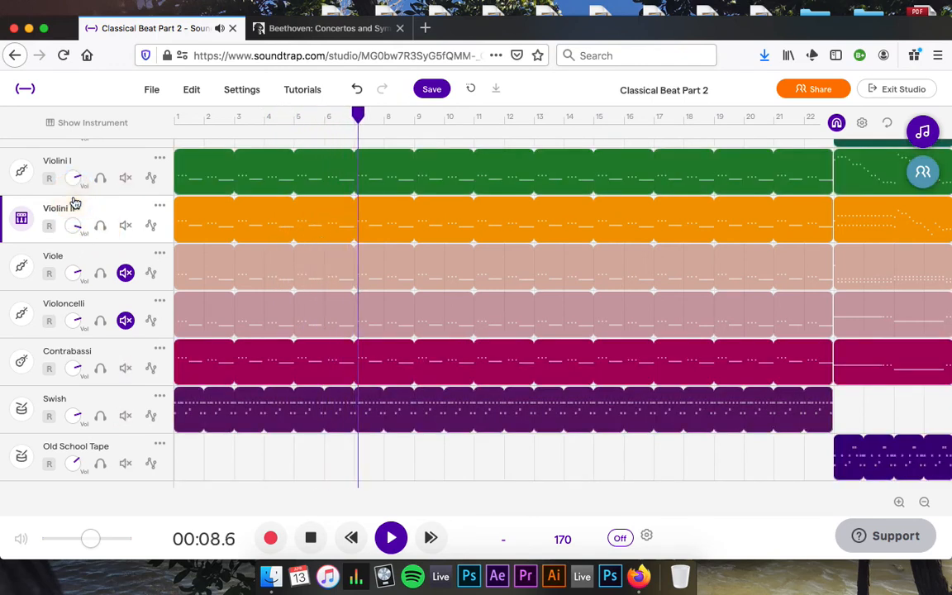
Turn down the Violini I volume, stop playback, and move the playhead to bar 17.
{"action": "left_click", "coordinate": [74, 228]}
{"action": "left_click_drag", "start_coordinate": [72, 179], "coordinate": [75, 221]}
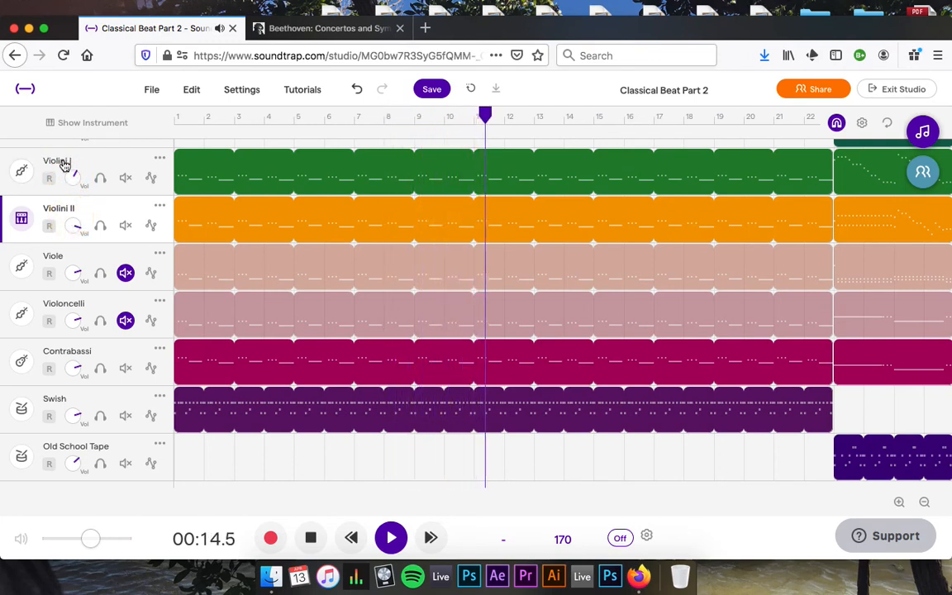
{"action": "key", "text": "space"}
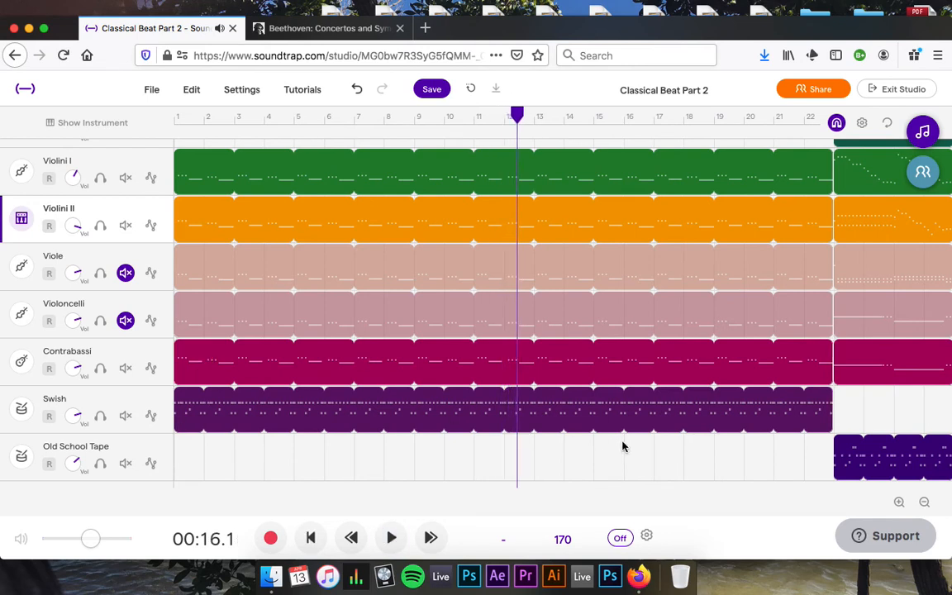
{"action": "left_click", "coordinate": [642, 458]}
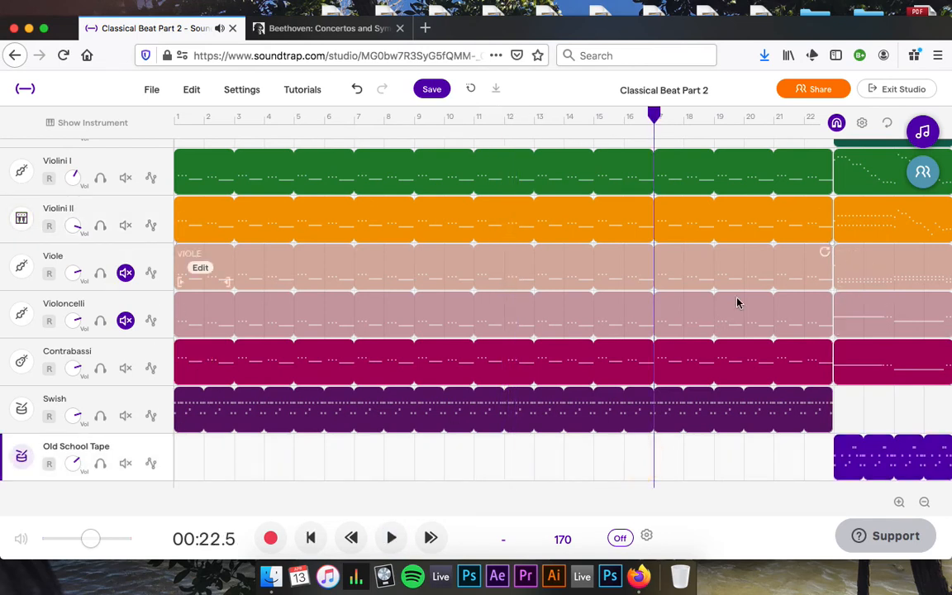
Unmute Viole and Violoncelli and delete their intro clips in bars 1–22.
{"action": "left_click", "coordinate": [126, 275]}
{"action": "left_click", "coordinate": [126, 320]}
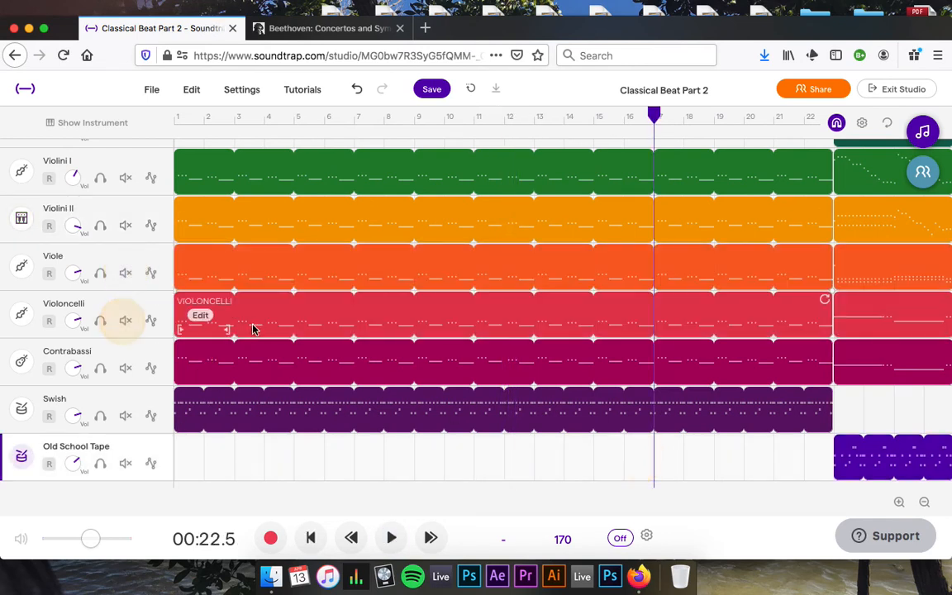
{"action": "left_click", "coordinate": [255, 321]}
{"action": "key", "text": "Delete"}
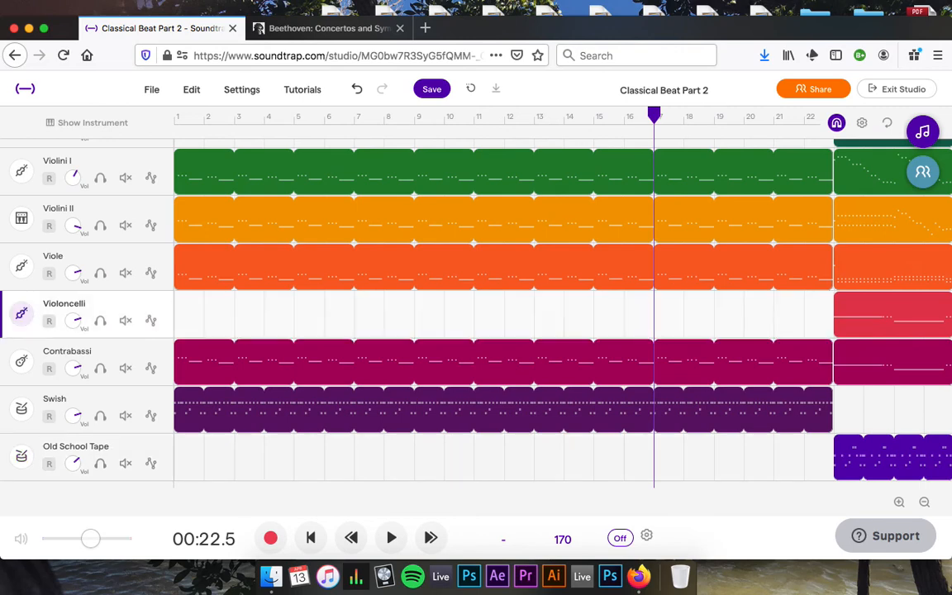
{"action": "left_click", "coordinate": [259, 260]}
{"action": "key", "text": "Delete"}
Play from bar 17 to hear Viole and Violoncelli enter at bar 23.
{"action": "scroll", "coordinate": [465, 287], "scroll_direction": "right", "scroll_amount": 5}
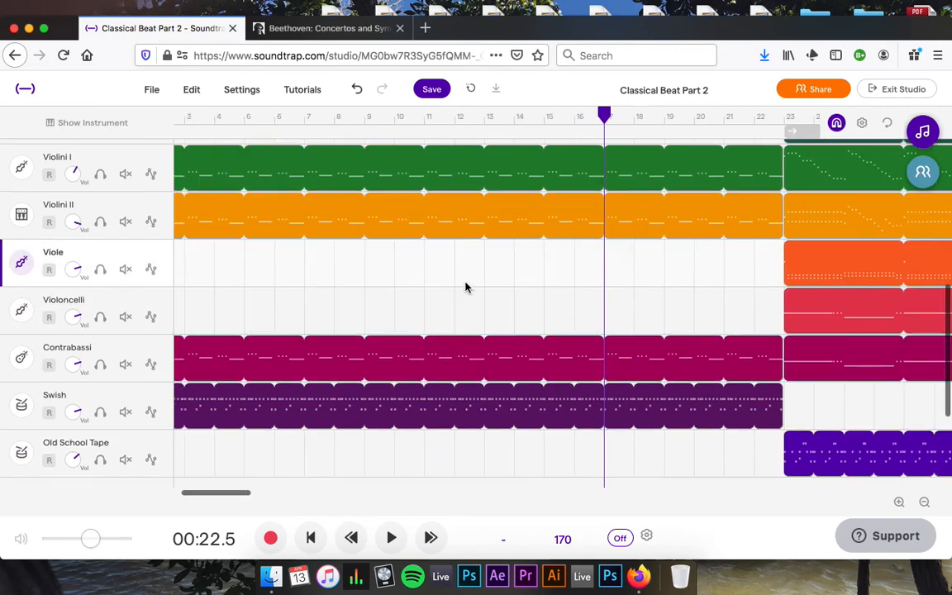
{"action": "key", "text": "space"}
{"action": "scroll", "coordinate": [600, 325], "scroll_direction": "right", "scroll_amount": 3}
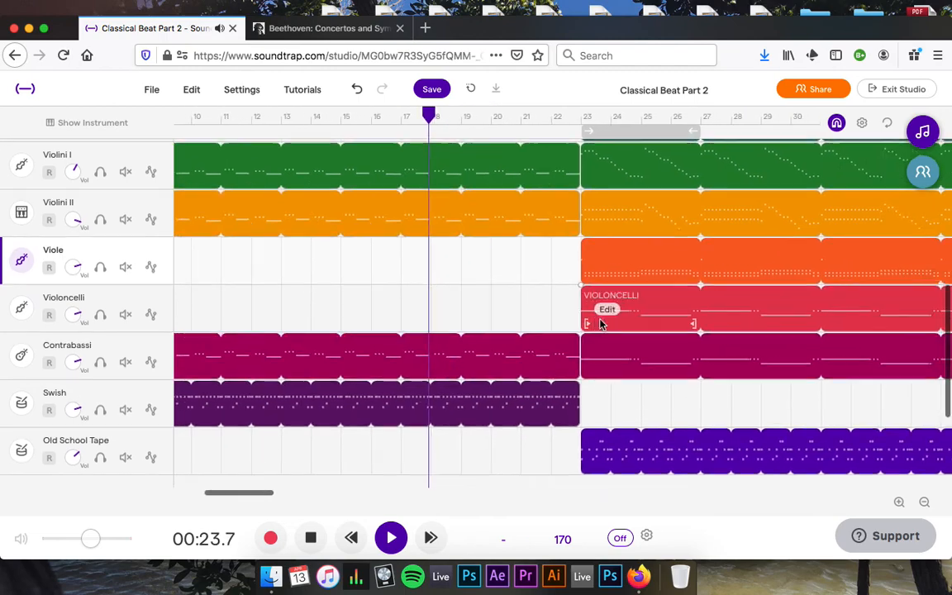
{"action": "scroll", "coordinate": [457, 320], "scroll_direction": "up", "scroll_amount": 4}
{"action": "scroll", "coordinate": [455, 316], "scroll_direction": "right", "scroll_amount": 5}
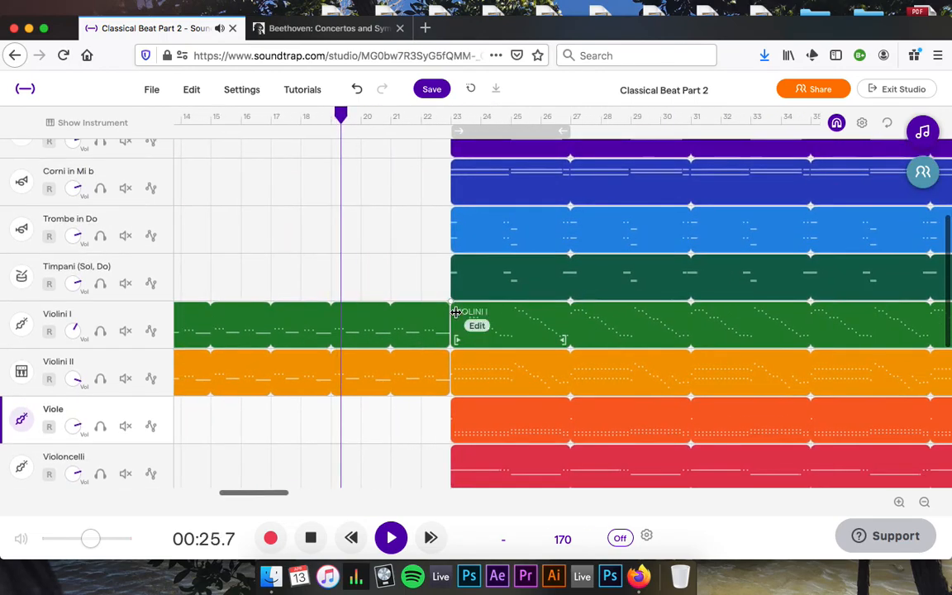
{"action": "scroll", "coordinate": [455, 317], "scroll_direction": "up", "scroll_amount": 2}
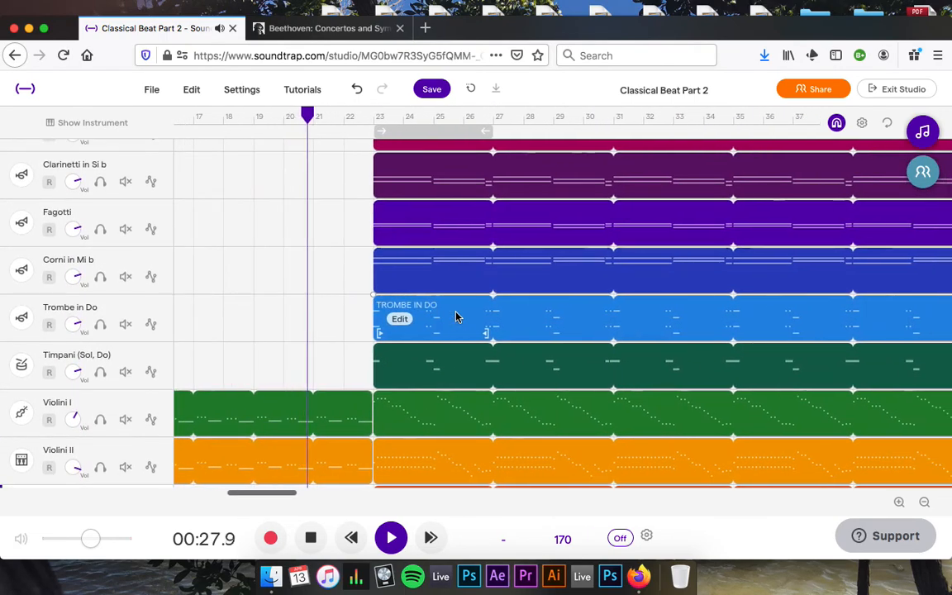
{"action": "scroll", "coordinate": [280, 284], "scroll_direction": "up", "scroll_amount": 3}
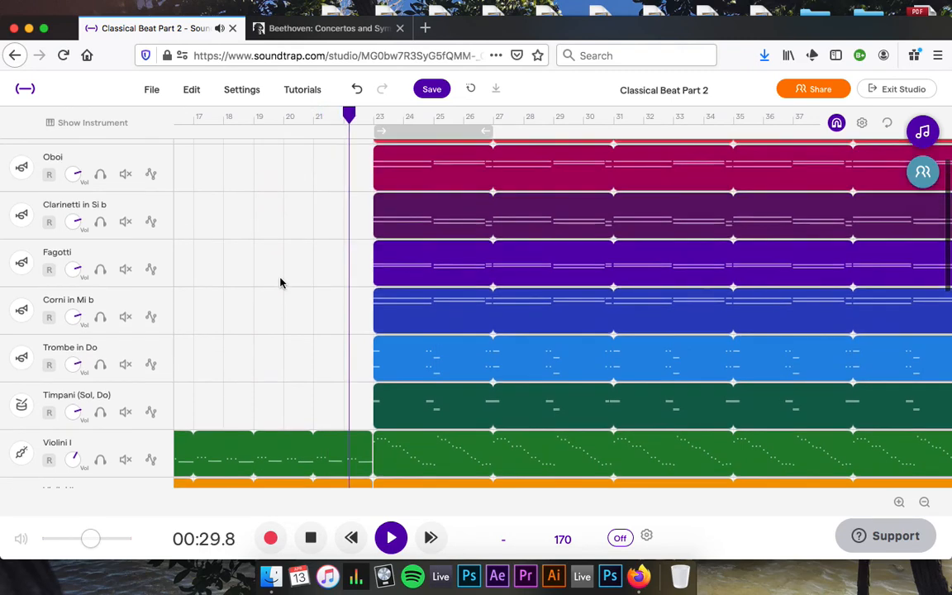
{"action": "scroll", "coordinate": [280, 284], "scroll_direction": "down", "scroll_amount": 1}
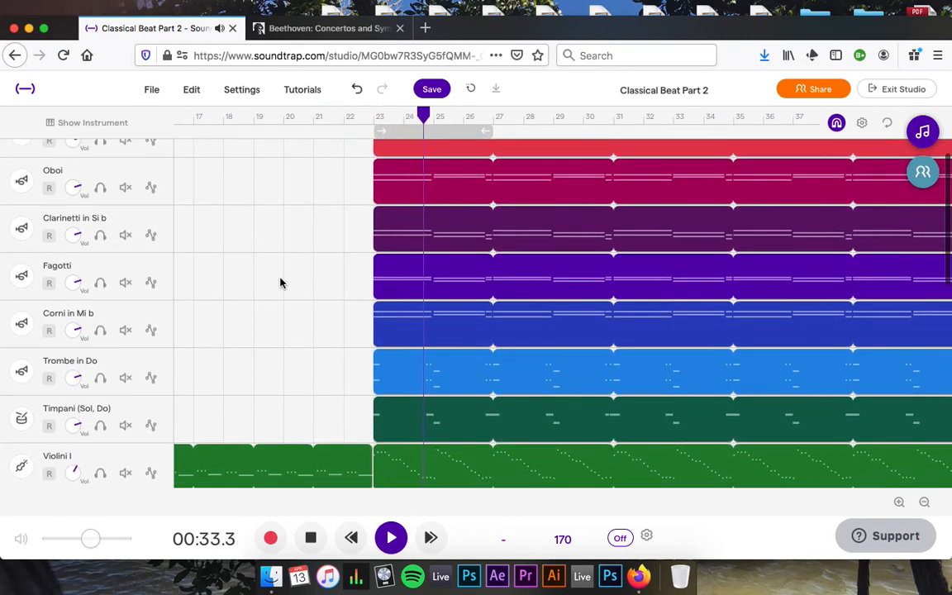
{"action": "left_click", "coordinate": [99, 331]}
{"action": "left_click", "coordinate": [99, 330]}
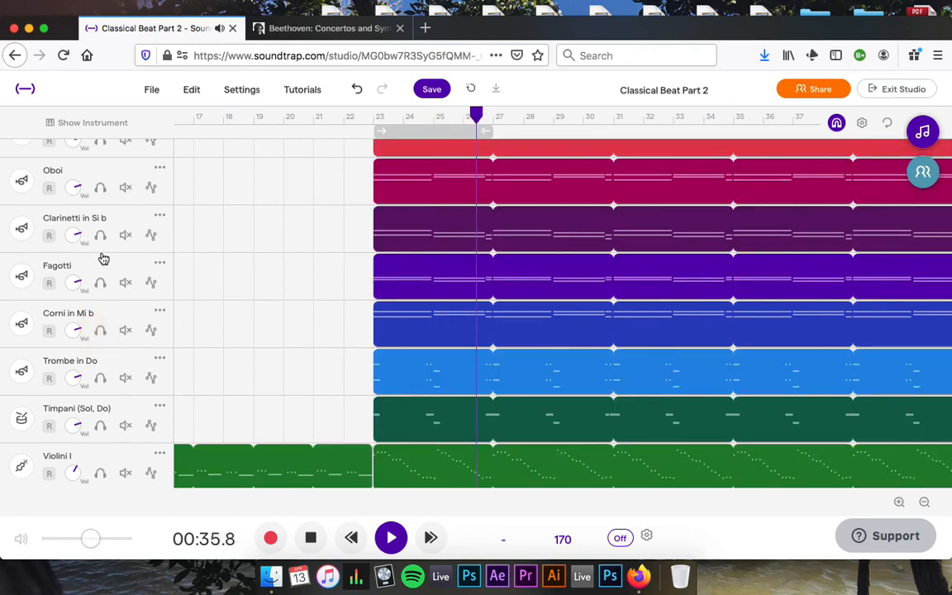
{"action": "left_click", "coordinate": [100, 236]}
{"action": "left_click", "coordinate": [100, 236]}
{"action": "left_click", "coordinate": [100, 189]}
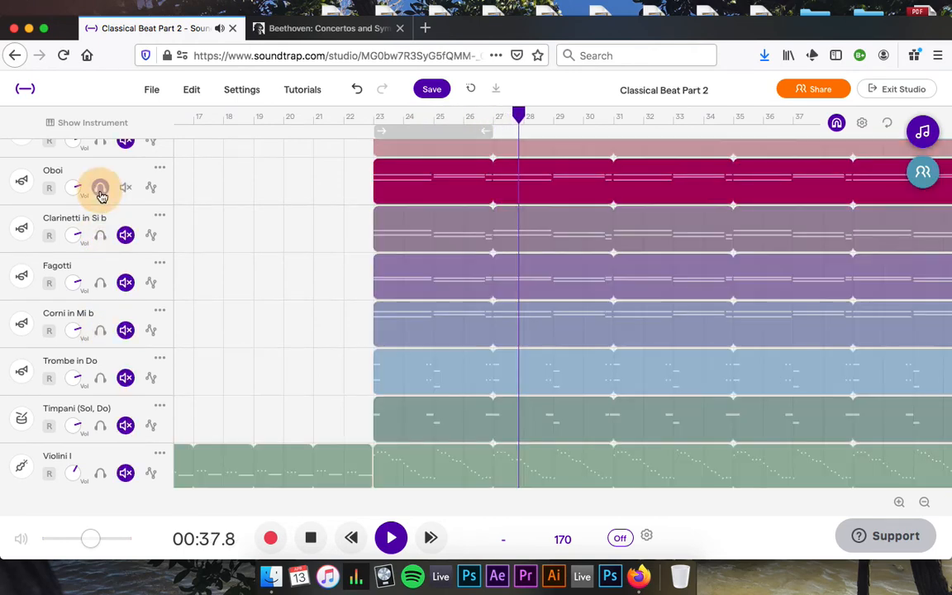
{"action": "left_click", "coordinate": [100, 188]}
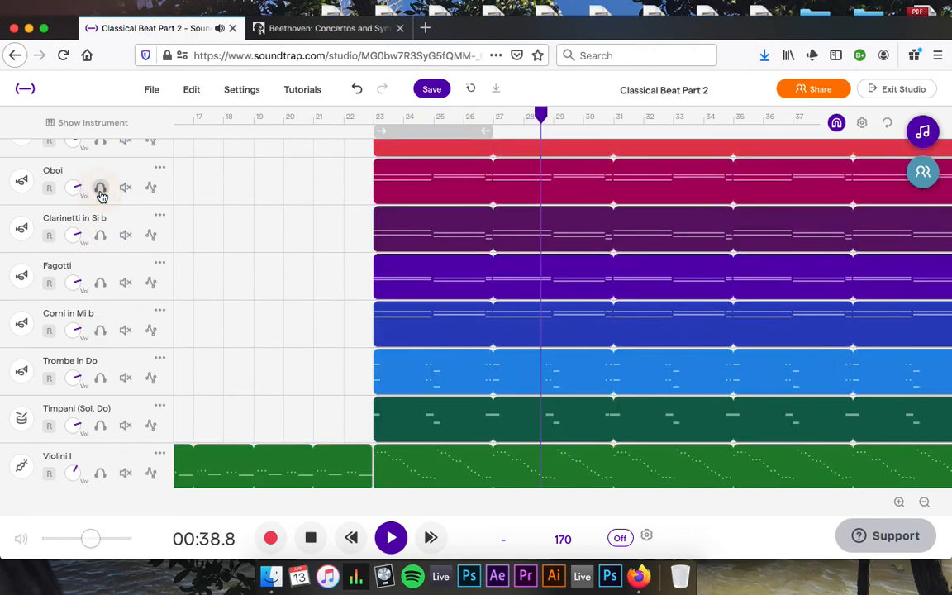
{"action": "left_click", "coordinate": [99, 330]}
{"action": "left_click", "coordinate": [99, 331]}
{"action": "left_click", "coordinate": [100, 283]}
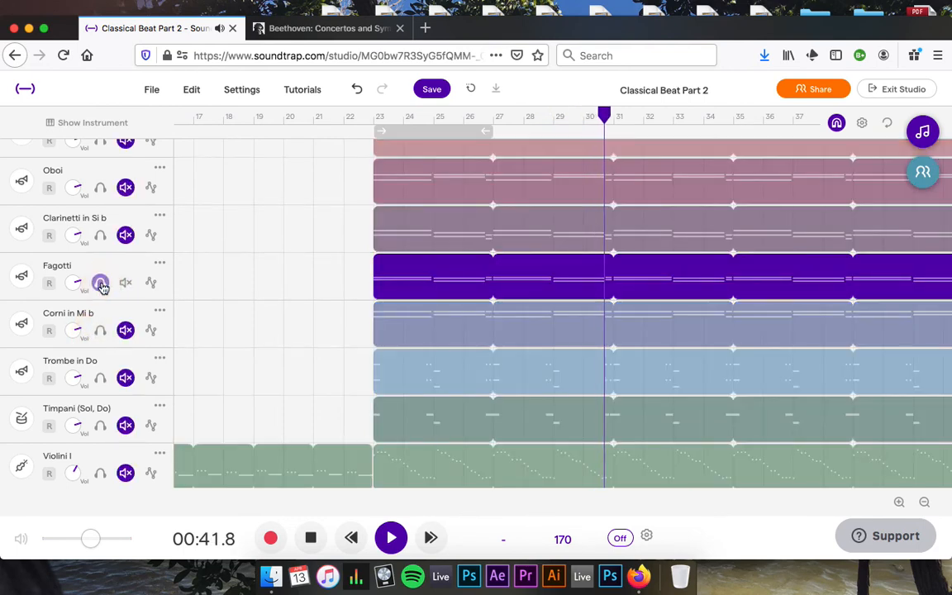
{"action": "left_click", "coordinate": [100, 283]}
{"action": "scroll", "coordinate": [100, 240], "scroll_direction": "up", "scroll_amount": 1}
{"action": "left_click", "coordinate": [100, 170]}
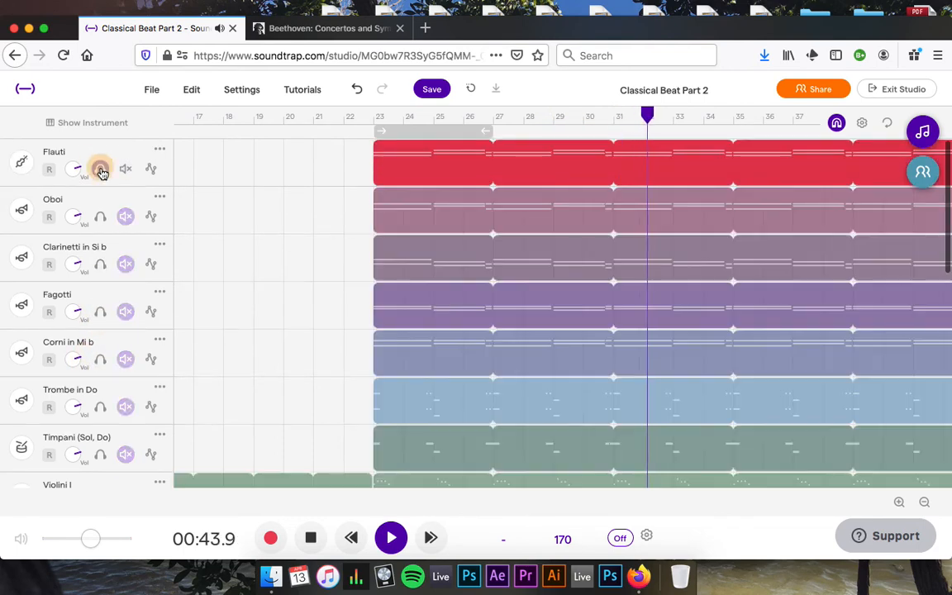
{"action": "left_click", "coordinate": [100, 170]}
{"action": "scroll", "coordinate": [197, 287], "scroll_direction": "down", "scroll_amount": 2}
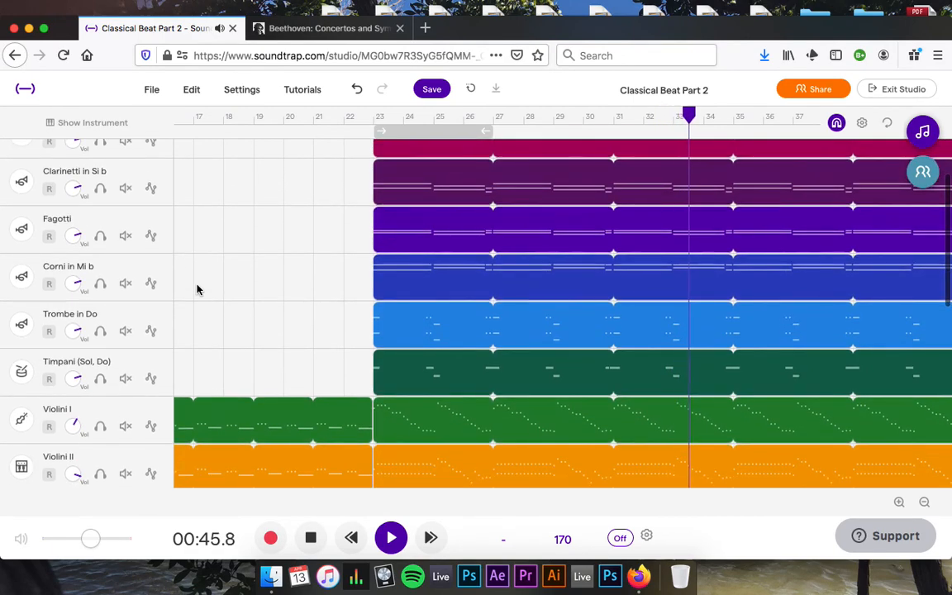
{"action": "scroll", "coordinate": [198, 289], "scroll_direction": "down", "scroll_amount": 3}
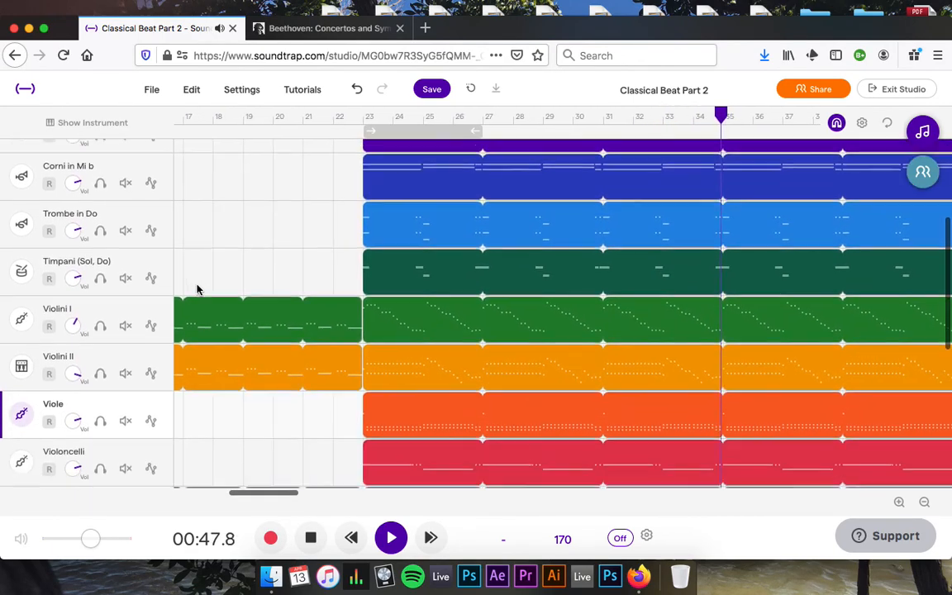
{"action": "scroll", "coordinate": [197, 289], "scroll_direction": "down", "scroll_amount": 2}
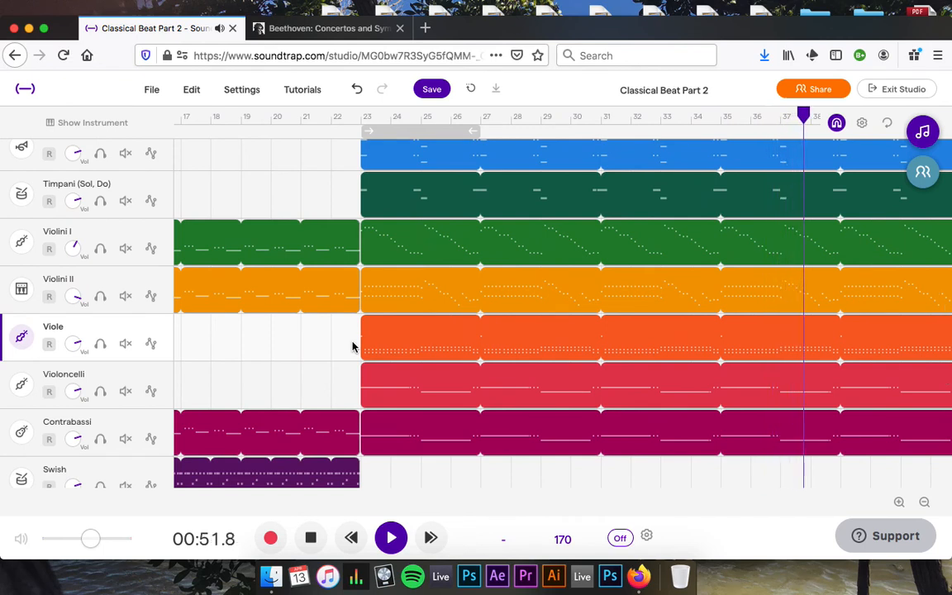
Stop playback and rewind the playhead to 00:00.0 at bar 1.
{"action": "left_click", "coordinate": [312, 536]}
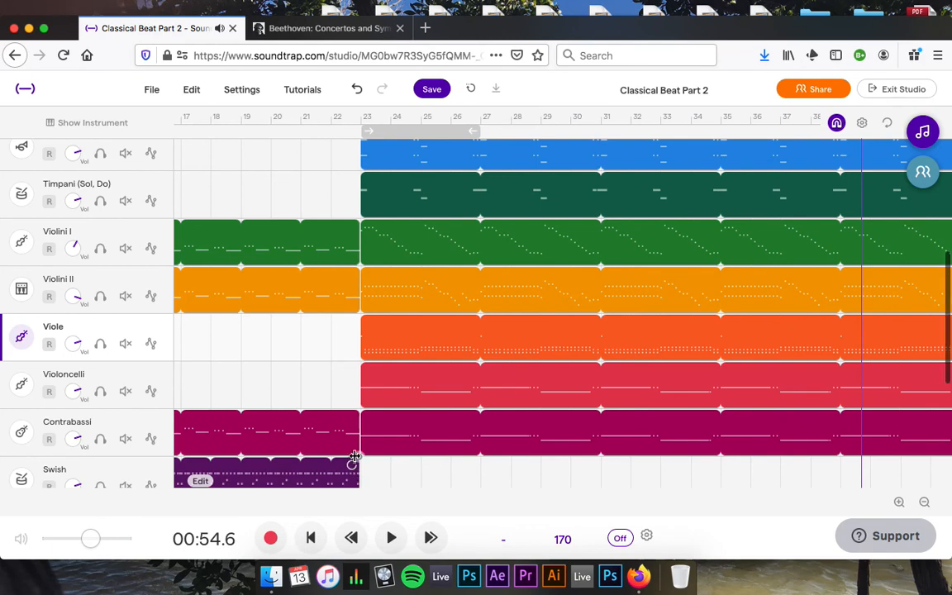
{"action": "scroll", "coordinate": [354, 457], "scroll_direction": "left", "scroll_amount": 2}
{"action": "scroll", "coordinate": [465, 300], "scroll_direction": "up", "scroll_amount": 3}
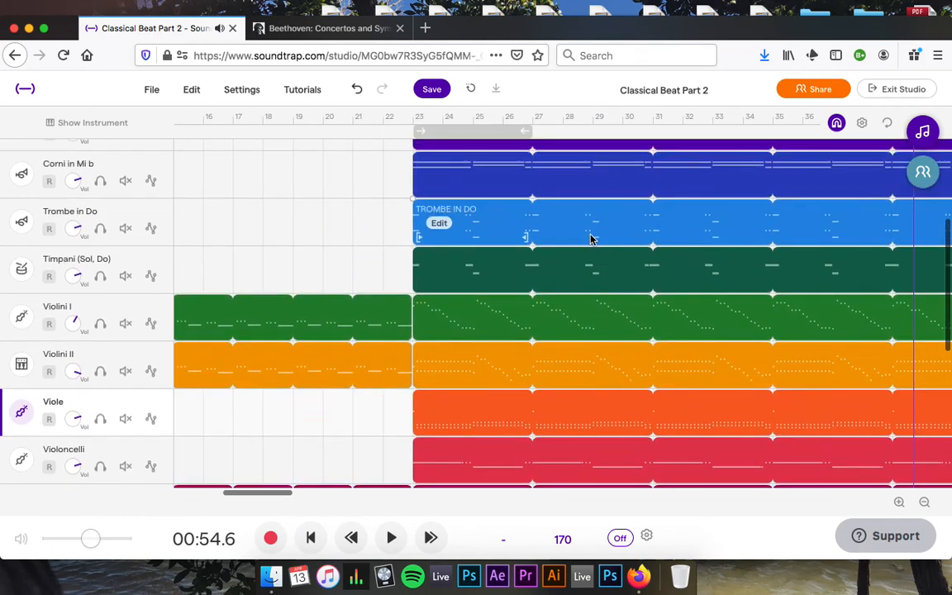
{"action": "scroll", "coordinate": [590, 239], "scroll_direction": "up", "scroll_amount": 4}
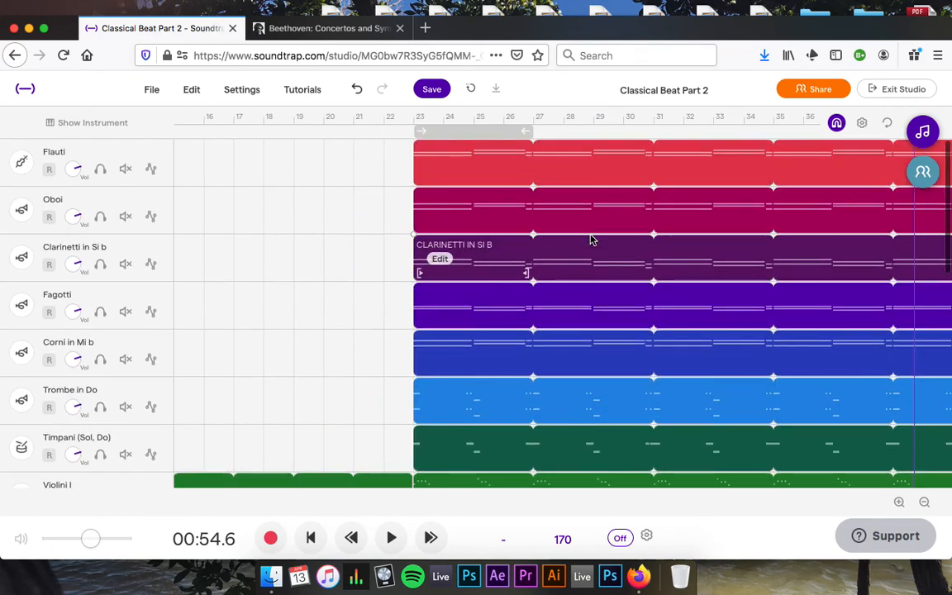
{"action": "scroll", "coordinate": [590, 239], "scroll_direction": "down", "scroll_amount": 2}
{"action": "scroll", "coordinate": [590, 239], "scroll_direction": "right", "scroll_amount": 3}
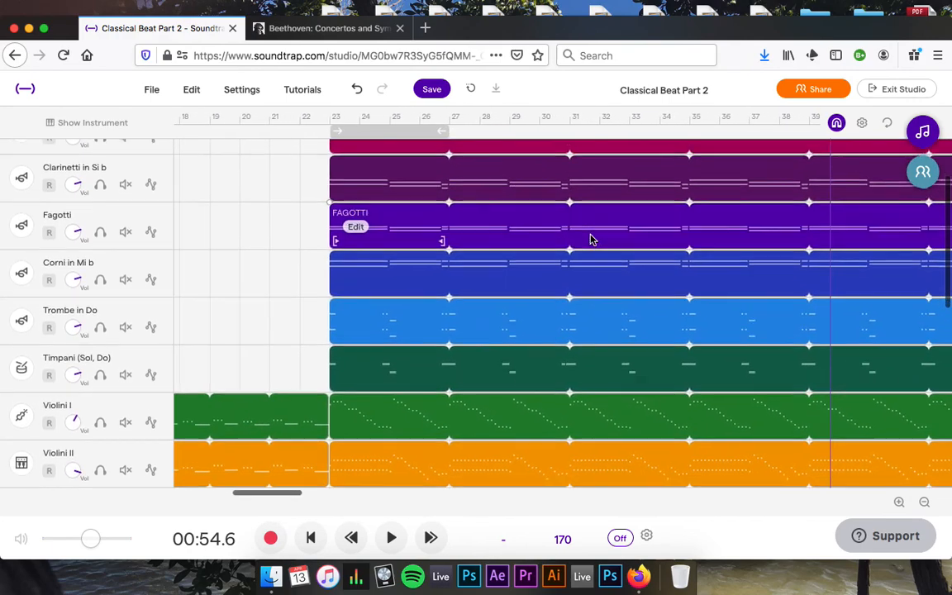
{"action": "scroll", "coordinate": [590, 239], "scroll_direction": "right", "scroll_amount": 3}
{"action": "scroll", "coordinate": [590, 239], "scroll_direction": "down", "scroll_amount": 2}
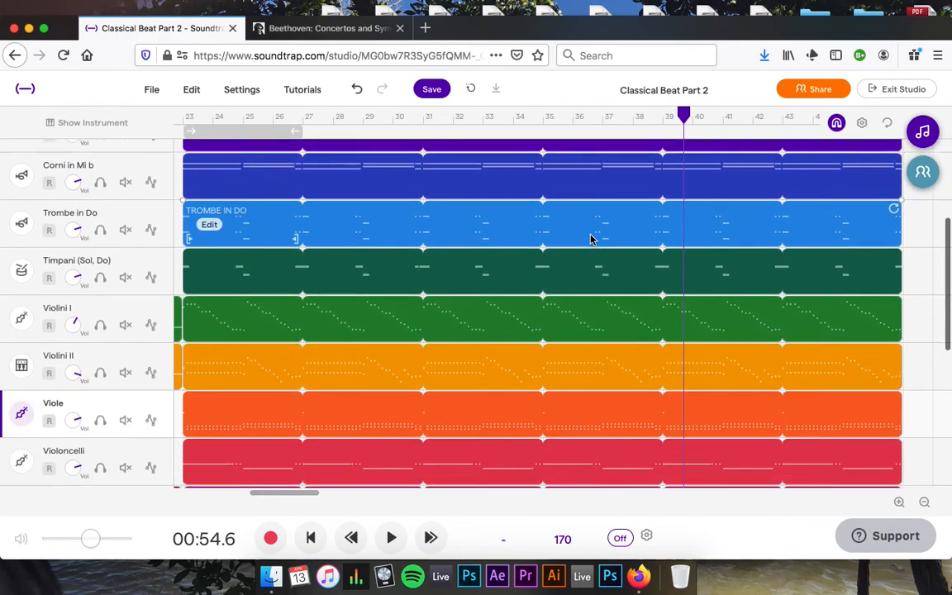
{"action": "scroll", "coordinate": [591, 236], "scroll_direction": "left", "scroll_amount": 5}
{"action": "scroll", "coordinate": [590, 236], "scroll_direction": "down", "scroll_amount": 4}
{"action": "scroll", "coordinate": [590, 236], "scroll_direction": "left", "scroll_amount": 10}
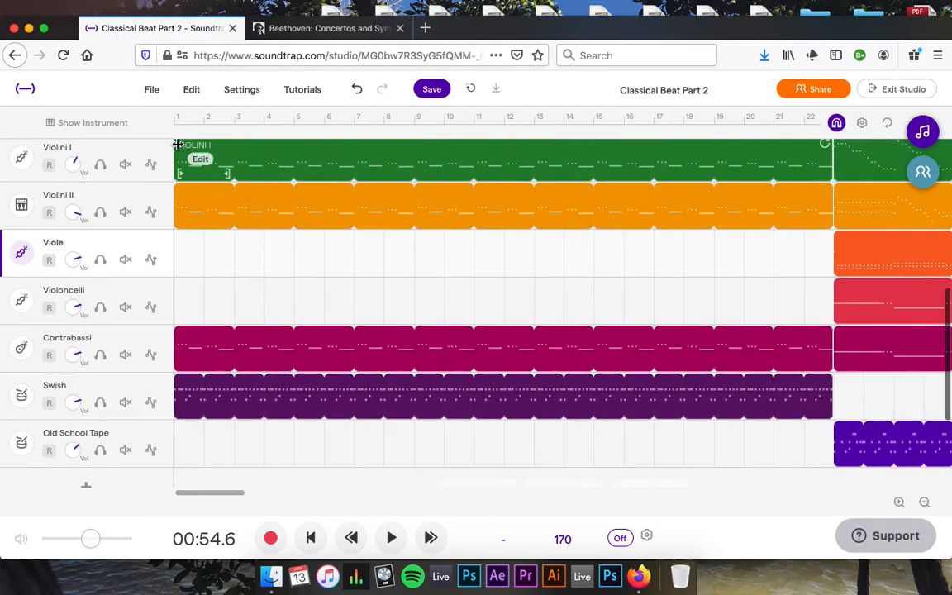
{"action": "left_click", "coordinate": [312, 536]}
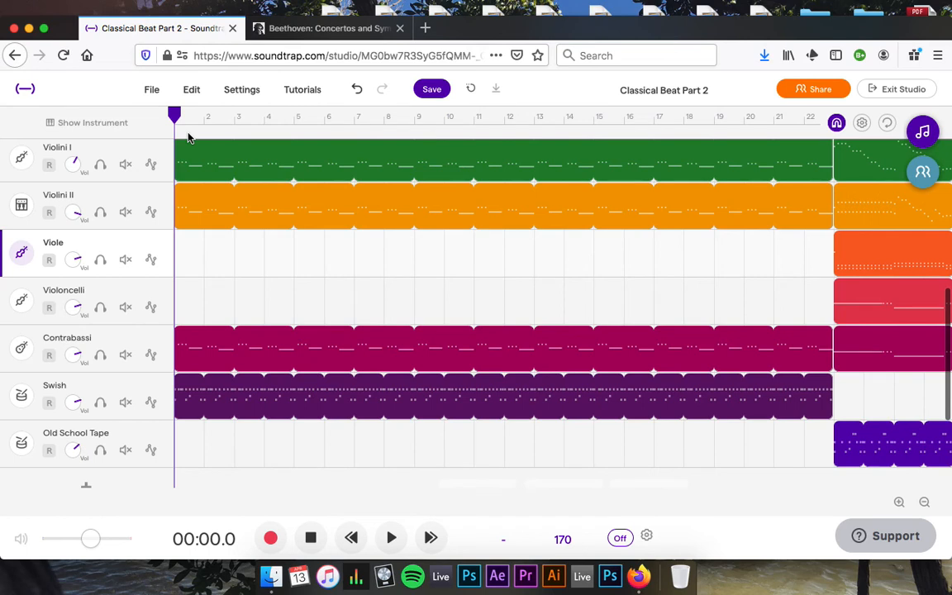
Play the song from bar 1 through the orchestral entry to around bar 34.
{"action": "key", "text": "space"}
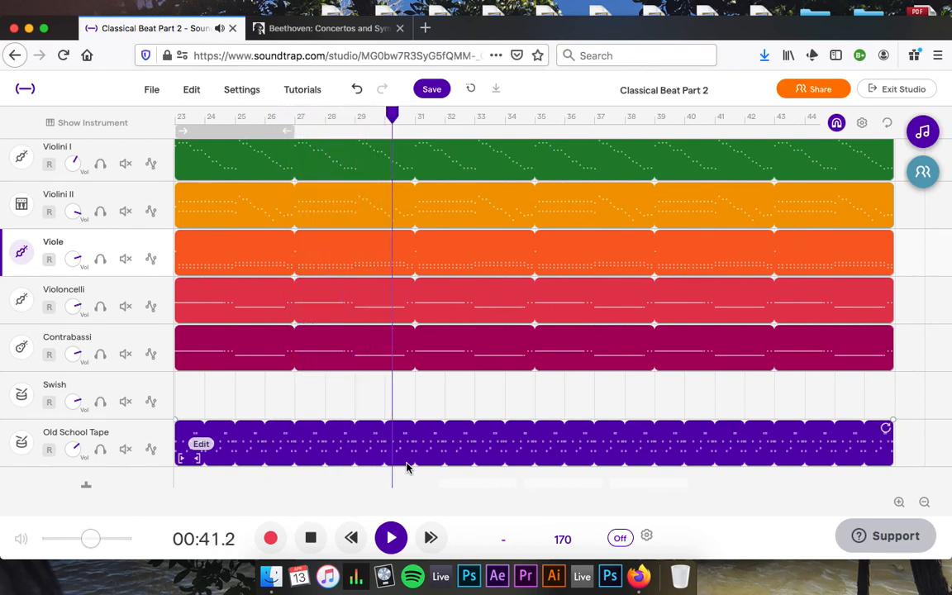
Stop at 00:48.6 and marquee-select the Violini I, Violini II, Contrabassi and Swish intro clips.
{"action": "left_click", "coordinate": [311, 539]}
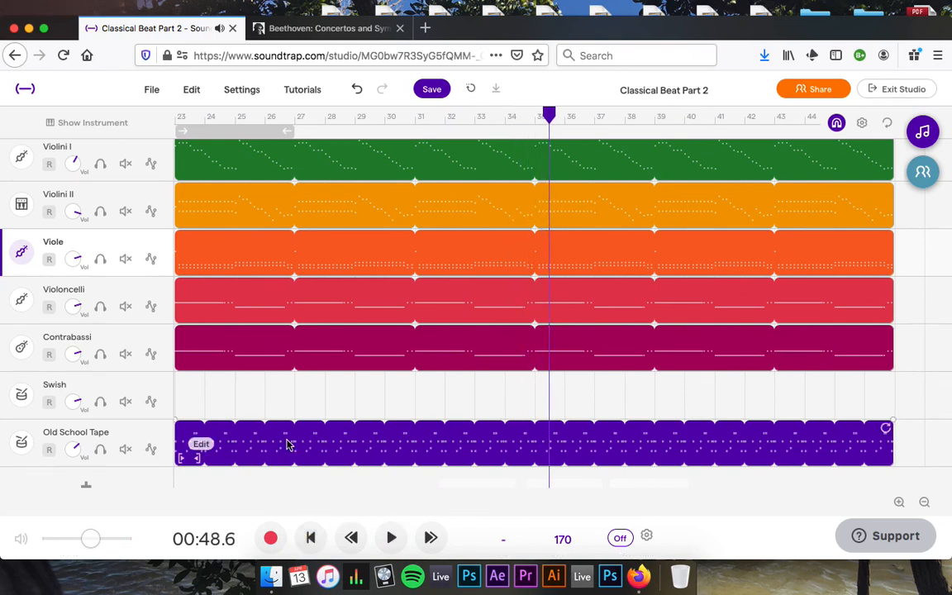
{"action": "scroll", "coordinate": [293, 433], "scroll_direction": "left", "scroll_amount": 5}
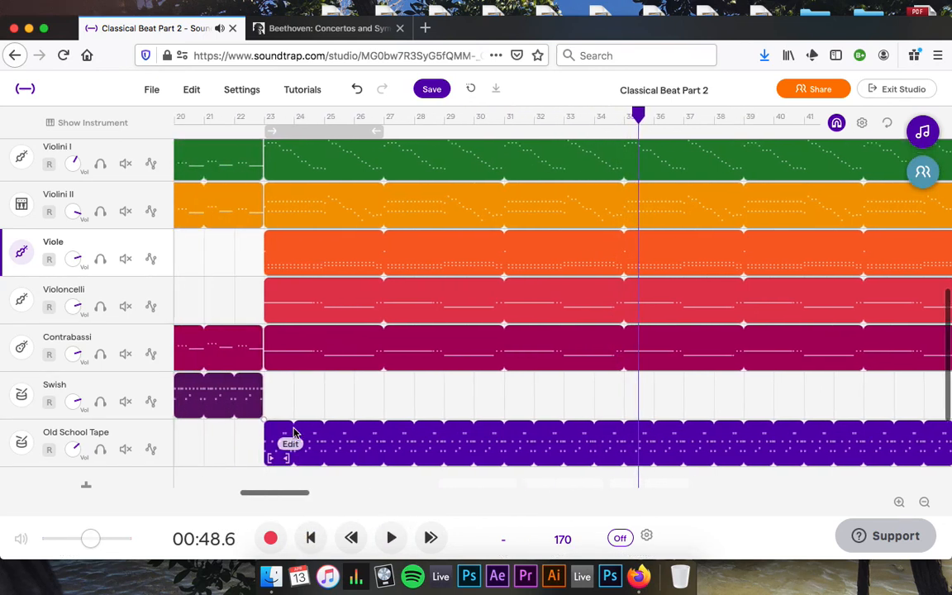
{"action": "scroll", "coordinate": [294, 432], "scroll_direction": "left", "scroll_amount": 10}
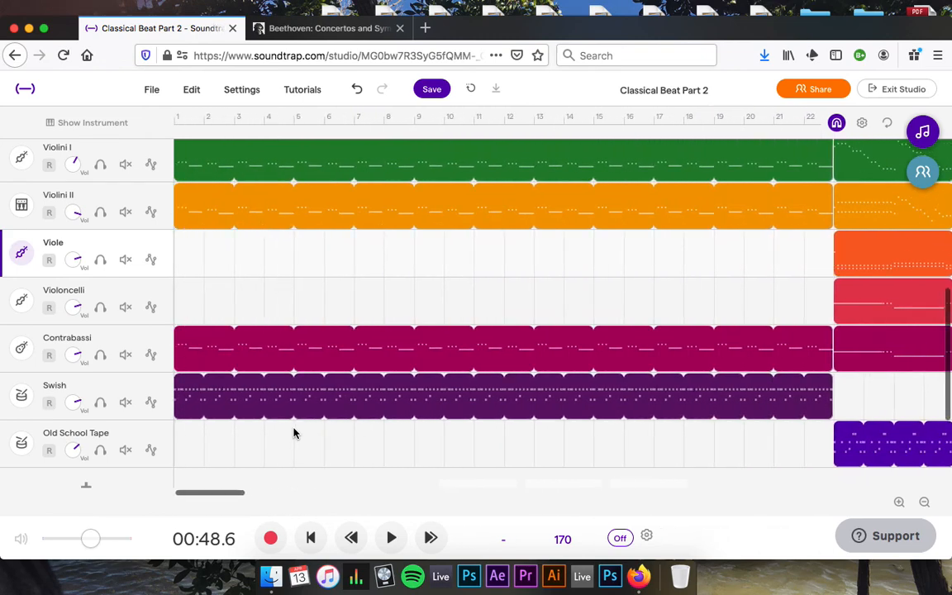
{"action": "scroll", "coordinate": [294, 433], "scroll_direction": "down", "scroll_amount": 1}
{"action": "scroll", "coordinate": [293, 432], "scroll_direction": "down", "scroll_amount": 1}
{"action": "scroll", "coordinate": [293, 432], "scroll_direction": "right", "scroll_amount": 10}
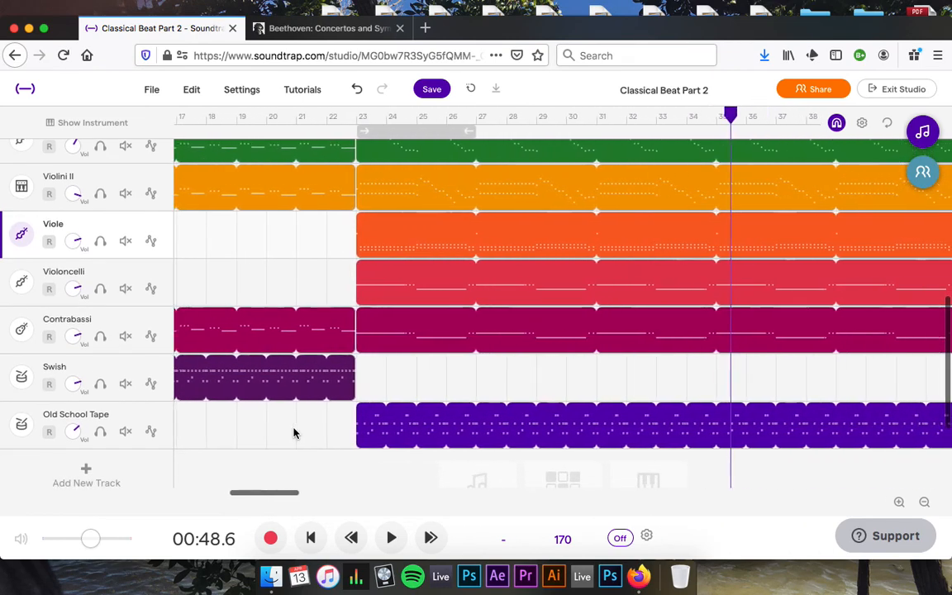
{"action": "scroll", "coordinate": [293, 432], "scroll_direction": "left", "scroll_amount": 10}
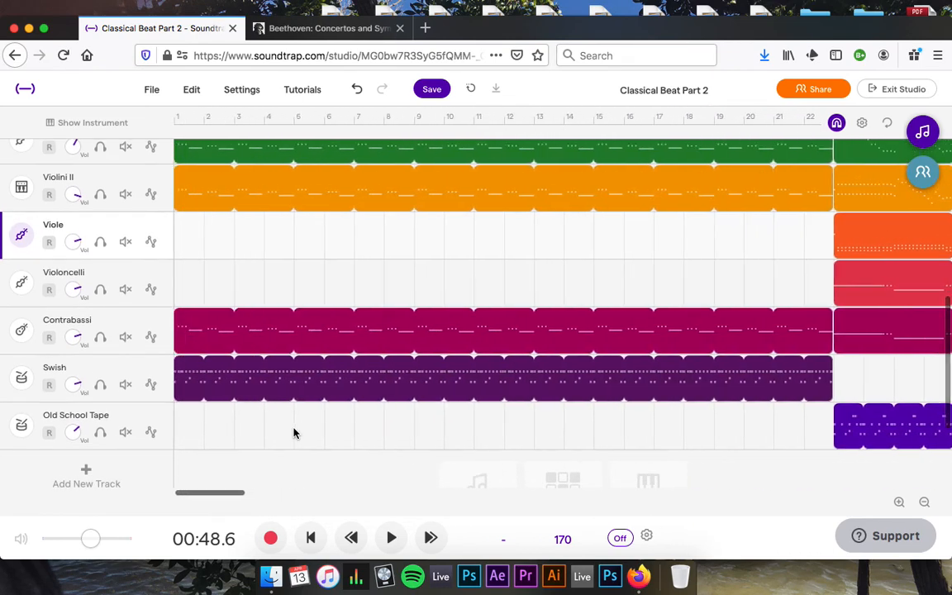
{"action": "scroll", "coordinate": [293, 432], "scroll_direction": "right", "scroll_amount": 2}
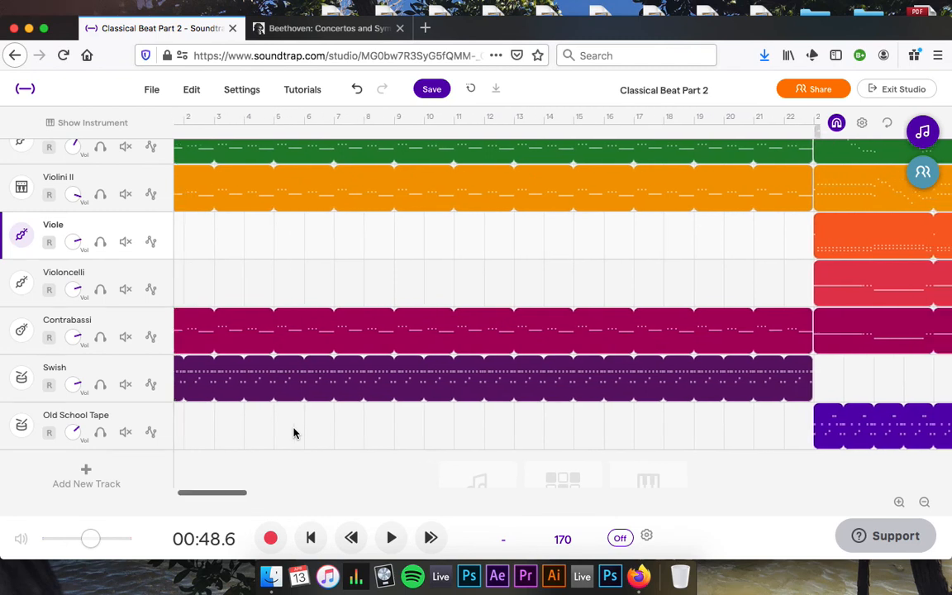
{"action": "scroll", "coordinate": [294, 432], "scroll_direction": "right", "scroll_amount": 2}
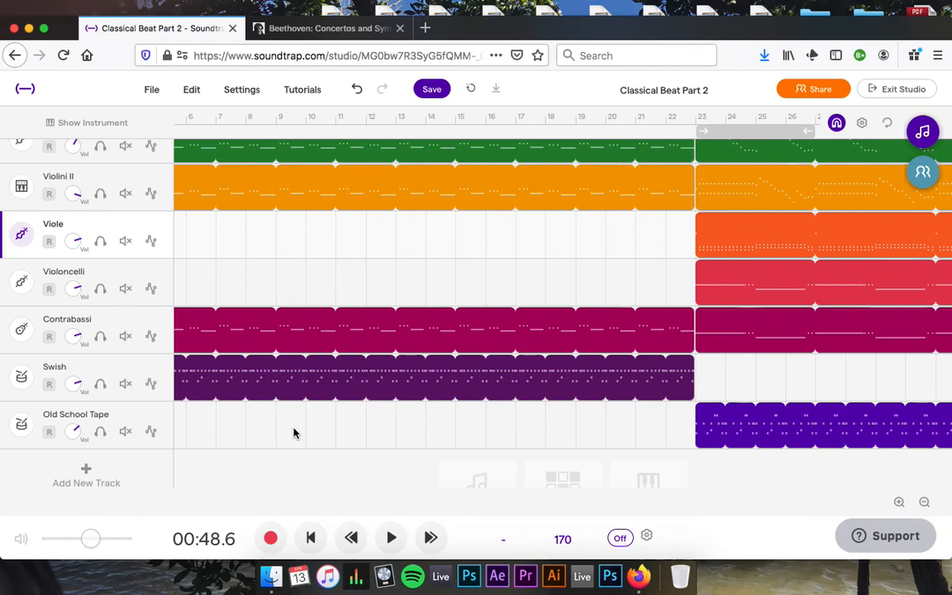
{"action": "left_click_drag", "start_coordinate": [675, 420], "coordinate": [691, 177]}
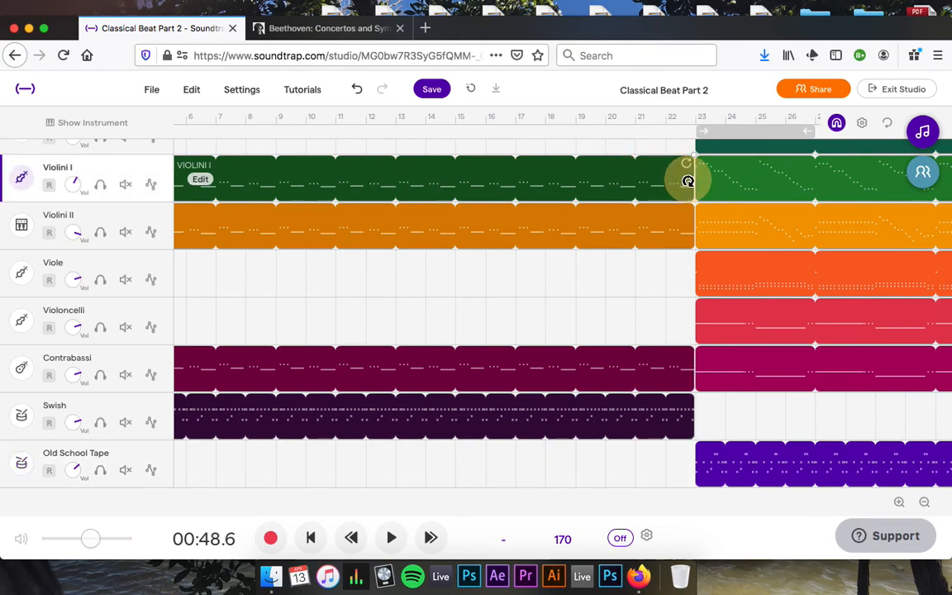
Clear the clip selection and review the intro regions reaching bar 23.
{"action": "scroll", "coordinate": [565, 364], "scroll_direction": "right", "scroll_amount": 5}
{"action": "scroll", "coordinate": [565, 365], "scroll_direction": "right", "scroll_amount": 10}
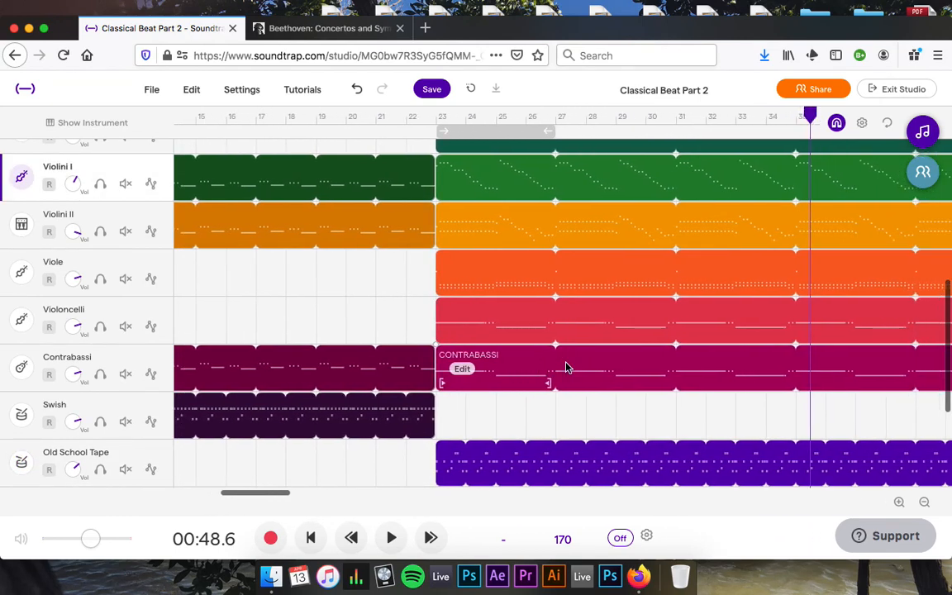
{"action": "left_click", "coordinate": [533, 431]}
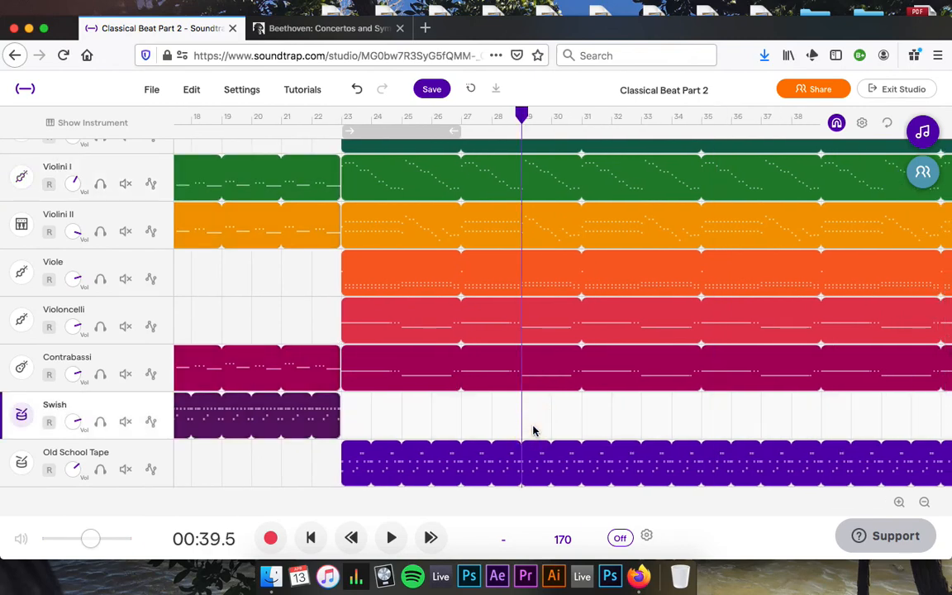
{"action": "scroll", "coordinate": [533, 430], "scroll_direction": "right", "scroll_amount": 5}
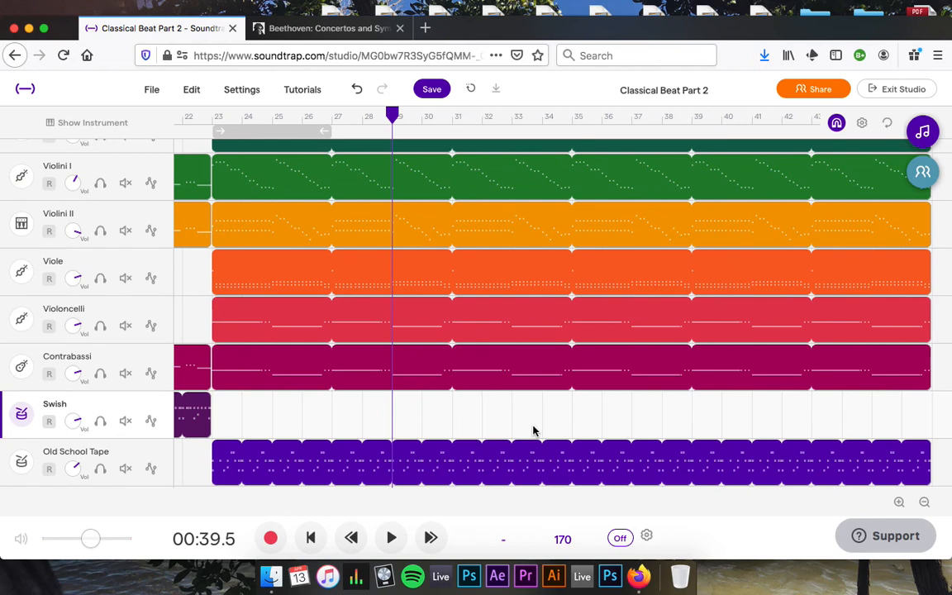
{"action": "scroll", "coordinate": [533, 430], "scroll_direction": "left", "scroll_amount": 20}
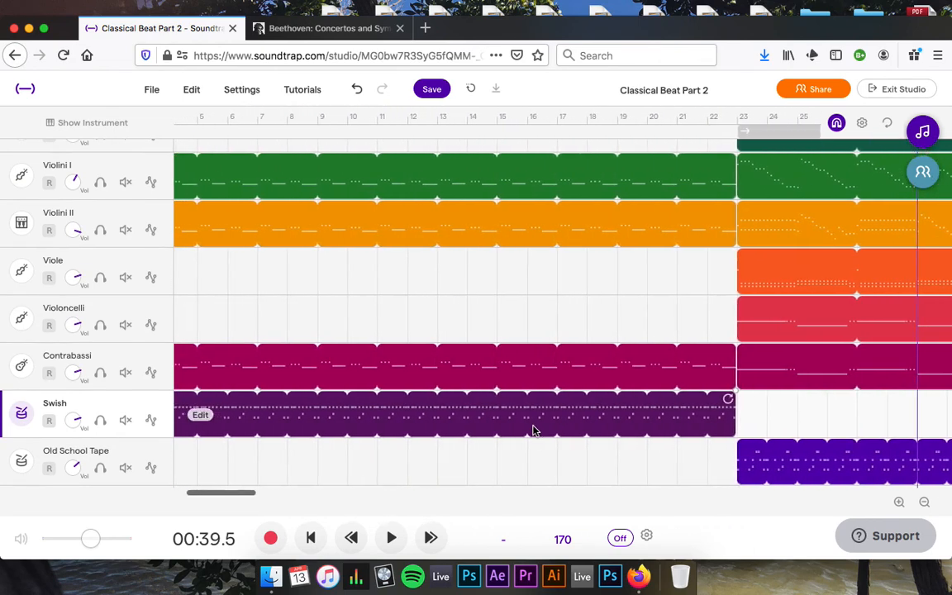
{"action": "scroll", "coordinate": [533, 431], "scroll_direction": "right", "scroll_amount": 7}
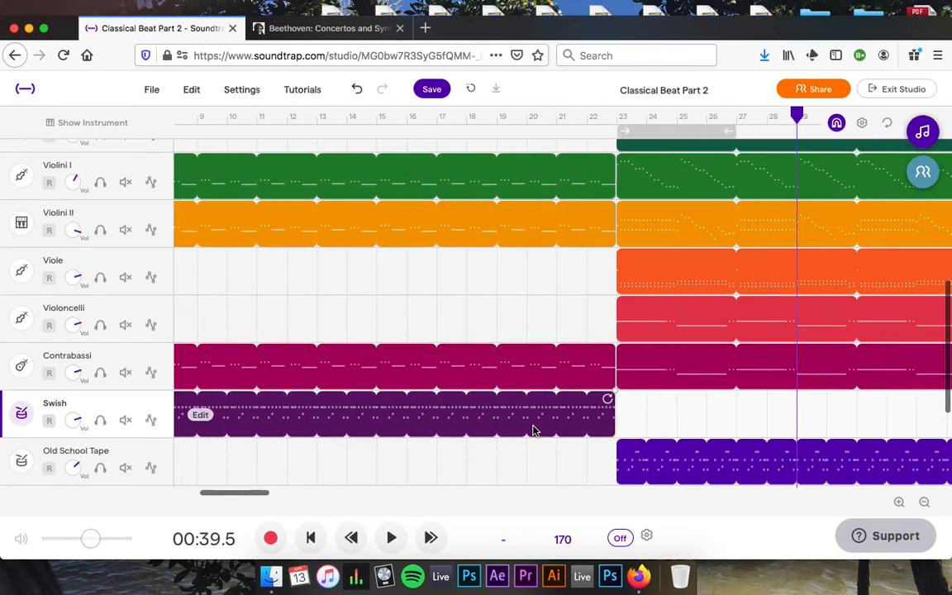
{"action": "scroll", "coordinate": [533, 431], "scroll_direction": "right", "scroll_amount": 8}
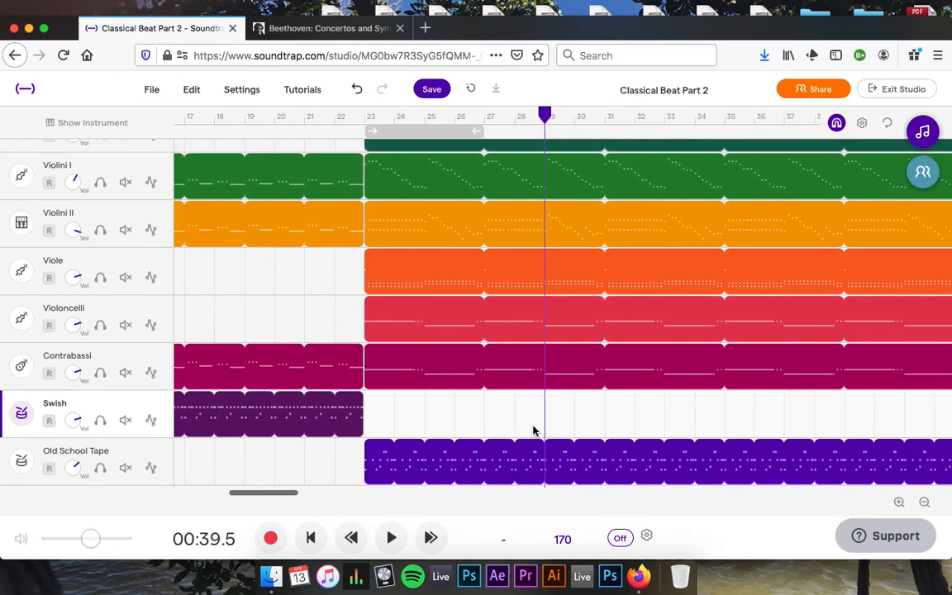
{"action": "scroll", "coordinate": [533, 431], "scroll_direction": "right", "scroll_amount": 2}
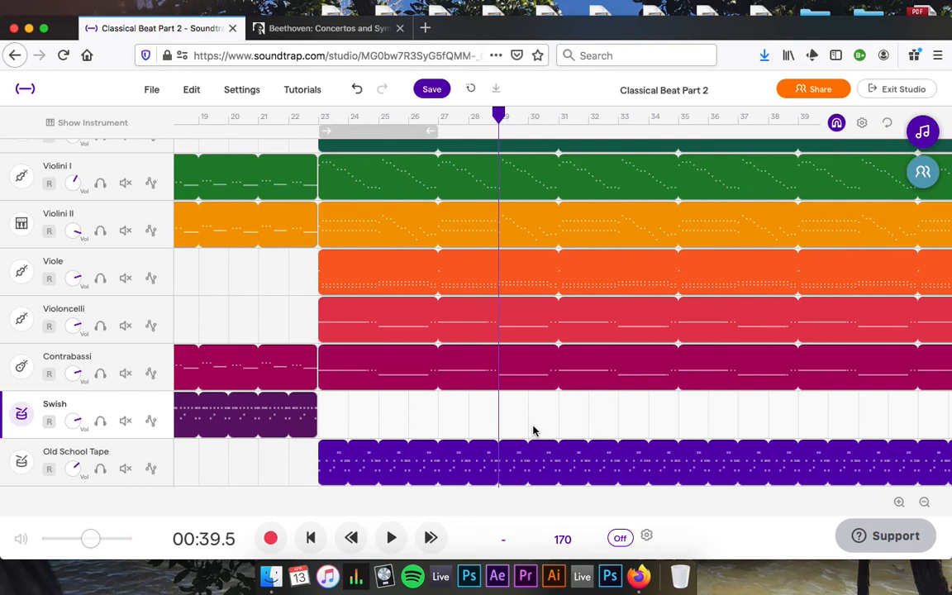
{"action": "scroll", "coordinate": [534, 431], "scroll_direction": "right", "scroll_amount": 8}
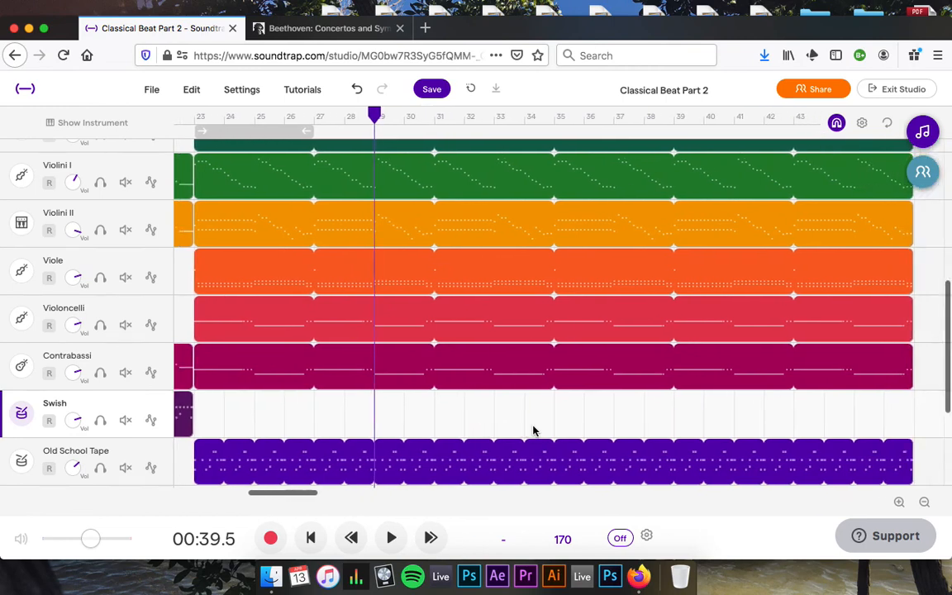
Check the timeline once more and save Classical Beat Part 2.
{"action": "scroll", "coordinate": [533, 431], "scroll_direction": "left", "scroll_amount": 20}
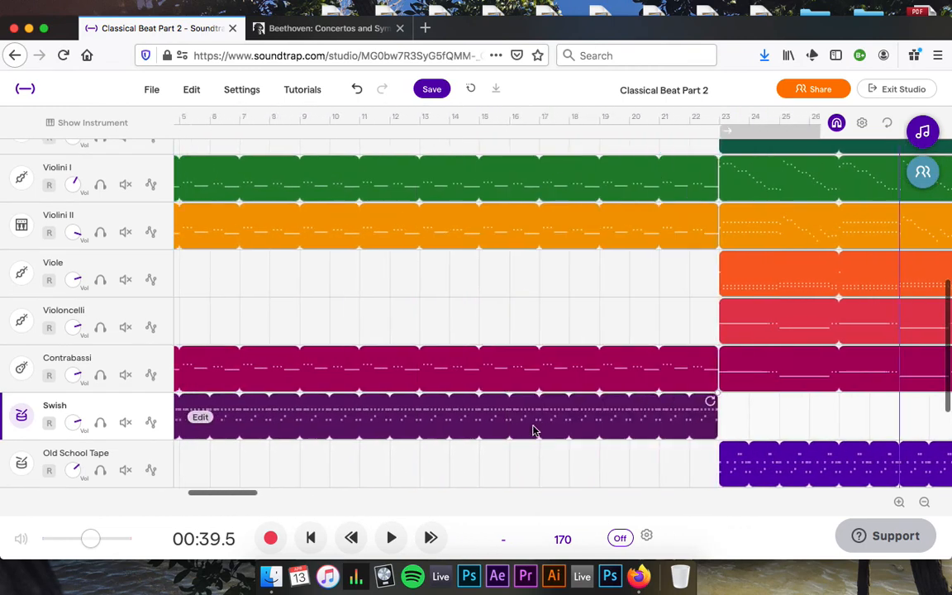
{"action": "scroll", "coordinate": [533, 430], "scroll_direction": "right", "scroll_amount": 9}
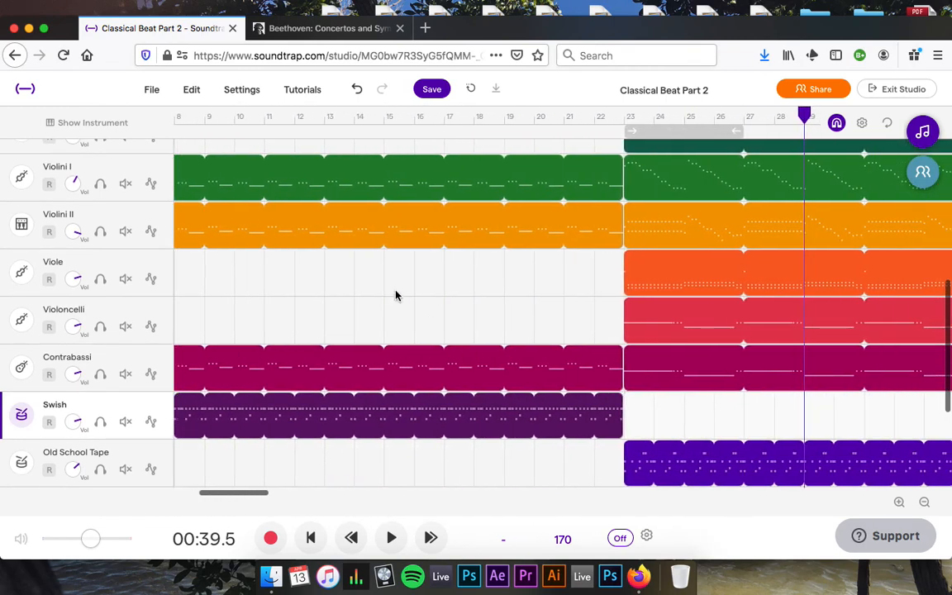
{"action": "scroll", "coordinate": [396, 295], "scroll_direction": "right", "scroll_amount": 12}
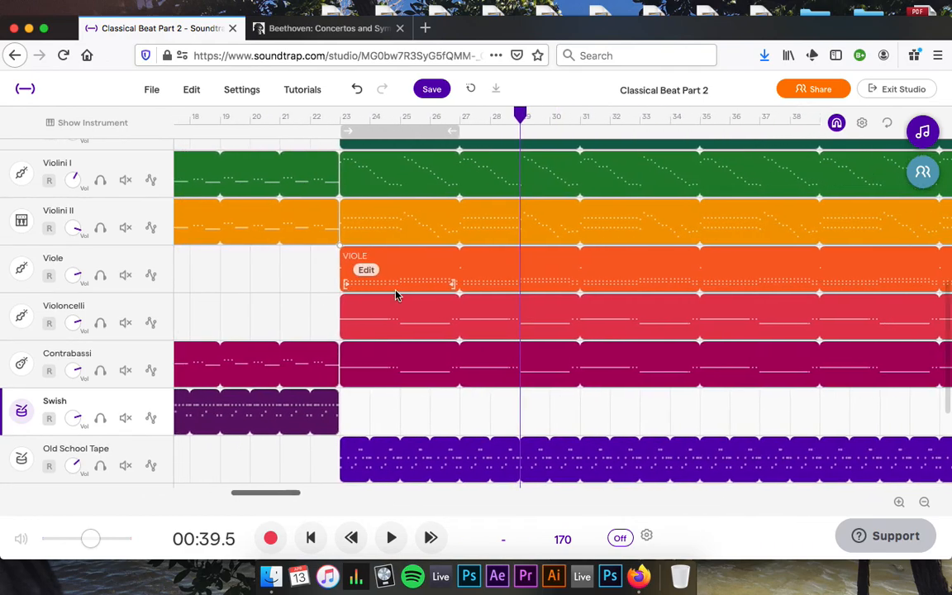
{"action": "scroll", "coordinate": [396, 295], "scroll_direction": "up", "scroll_amount": 3}
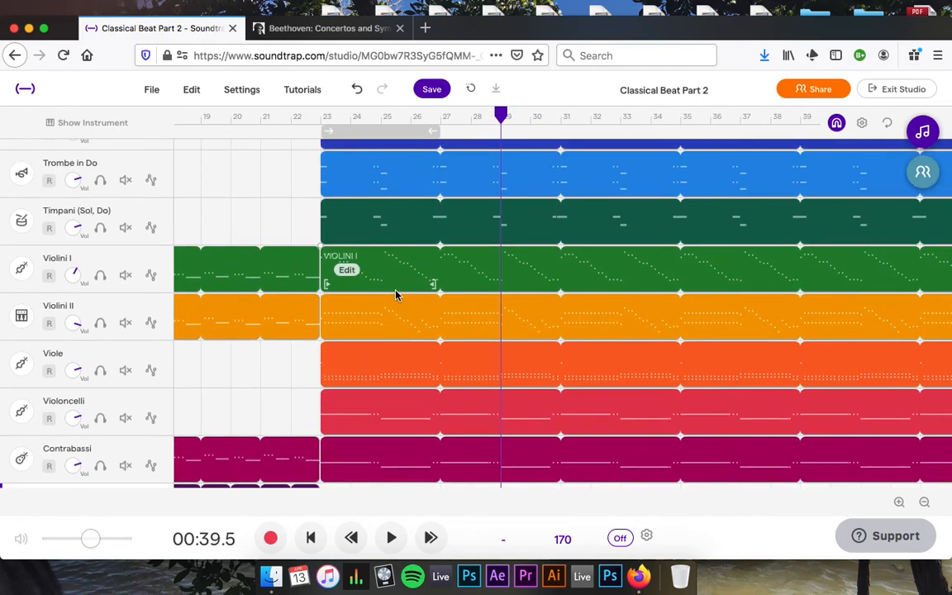
{"action": "scroll", "coordinate": [396, 295], "scroll_direction": "down", "scroll_amount": 5}
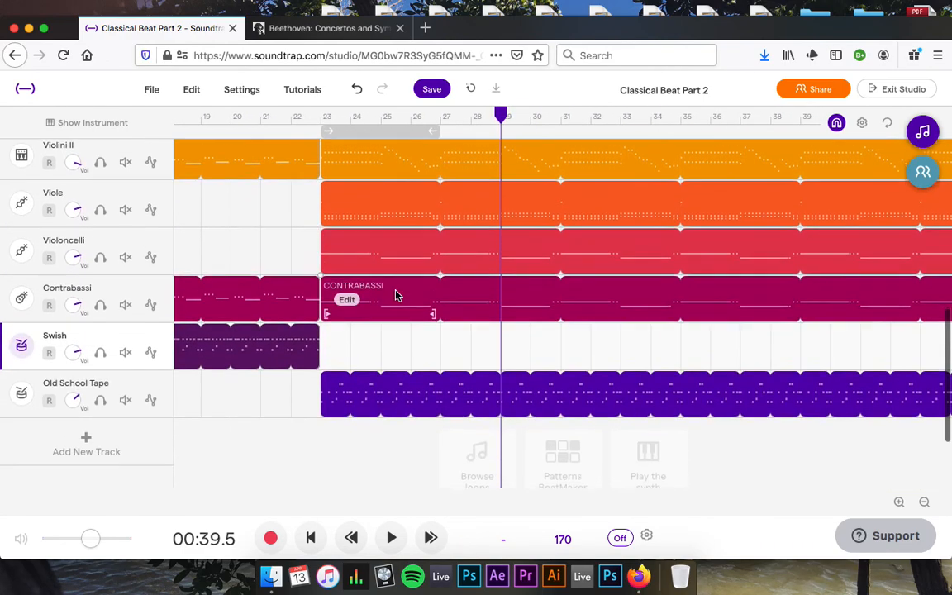
{"action": "scroll", "coordinate": [396, 295], "scroll_direction": "left", "scroll_amount": 4}
{"action": "left_click", "coordinate": [431, 89]}
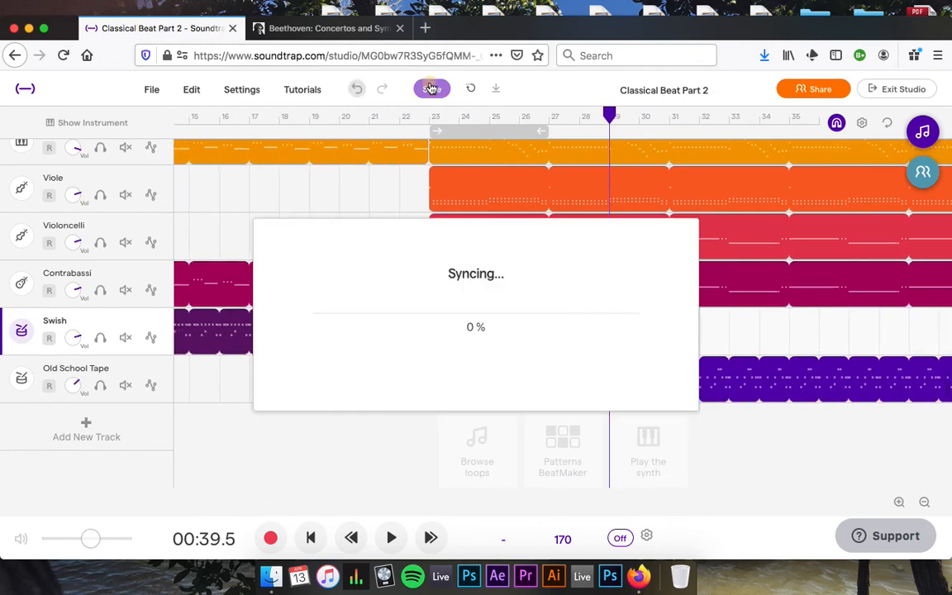